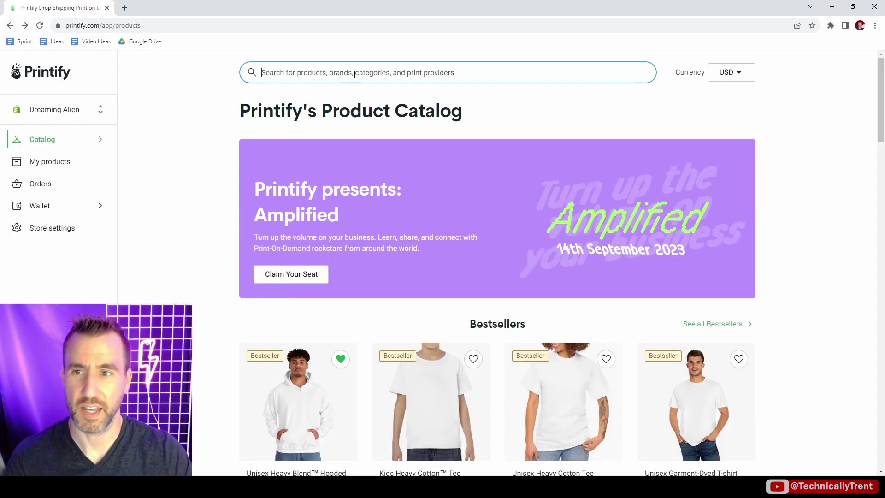
Search Printify for 'desk mat' and start designing the SPOKE Custom Products Desk Mat
text(ds)
key(Return)
key(BackSpace)
text(es)
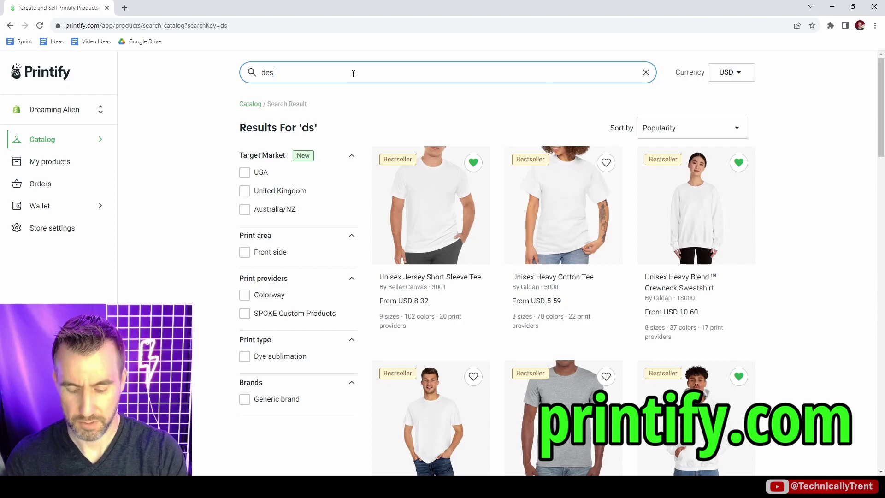
text(k mat)
key(Return)
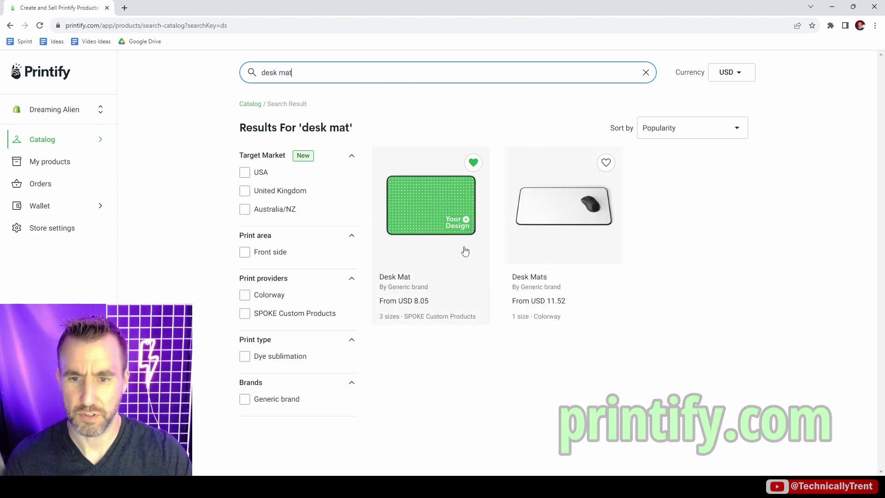
click(429, 208)
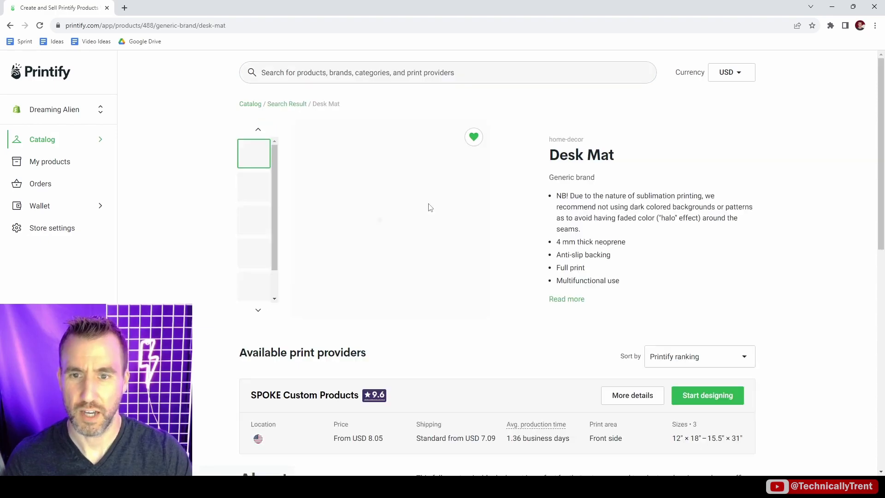
click(710, 402)
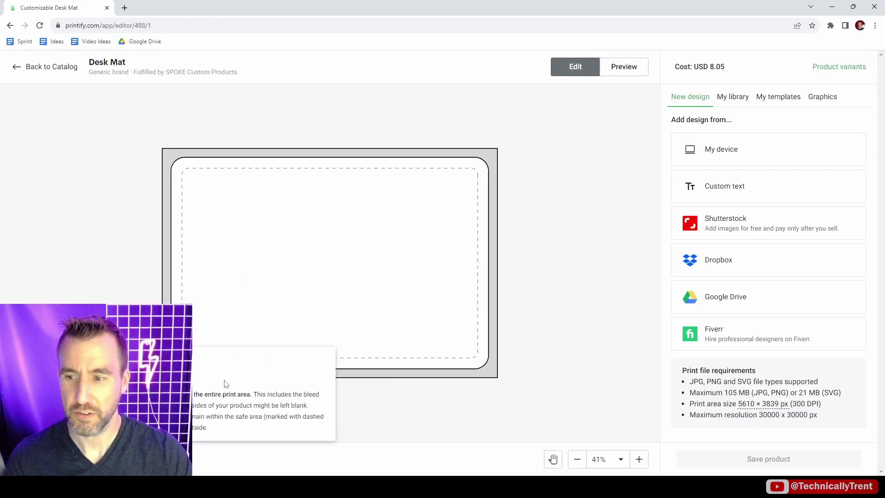
Add the 15.5" × 31" and 12" × 22" sizes as product variants alongside 12" × 18"
click(839, 68)
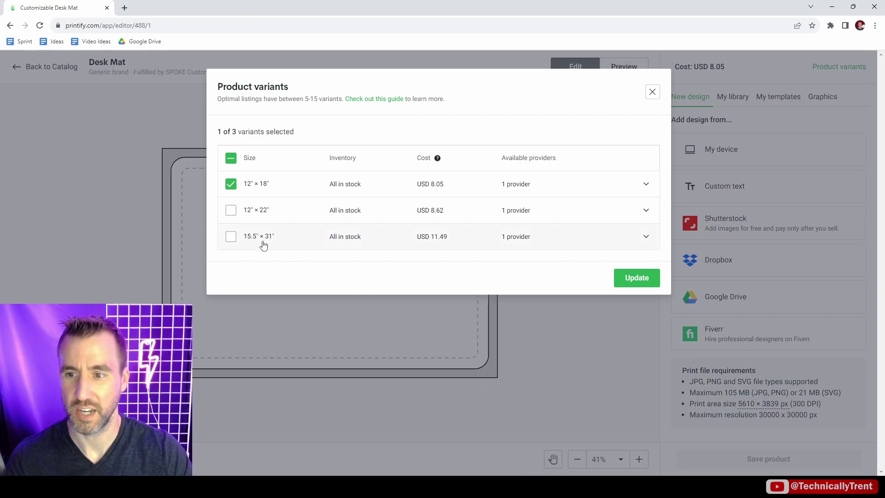
click(230, 236)
click(231, 211)
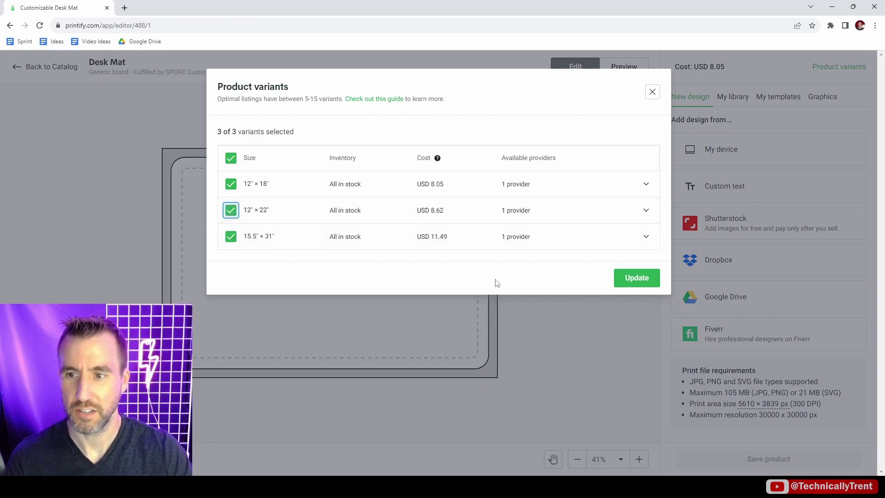
Apply the chosen variants and add the custom text 'Hello World' to the mat
click(636, 277)
click(725, 186)
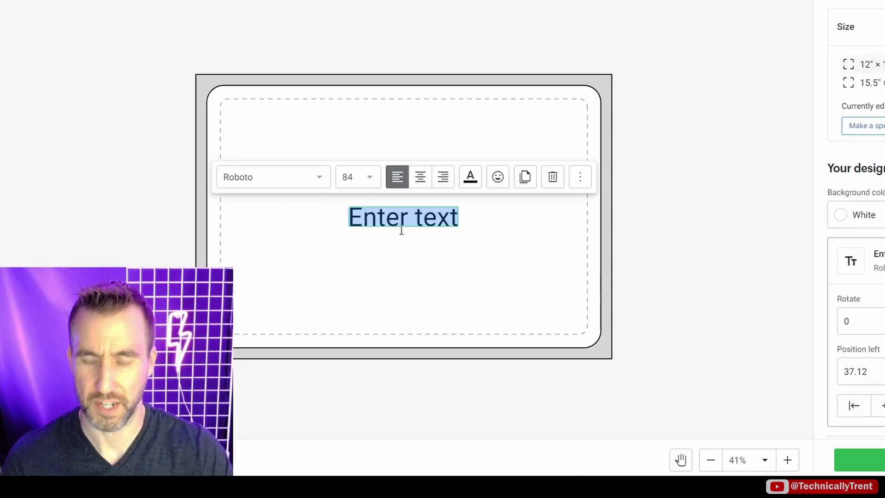
text(Hello World)
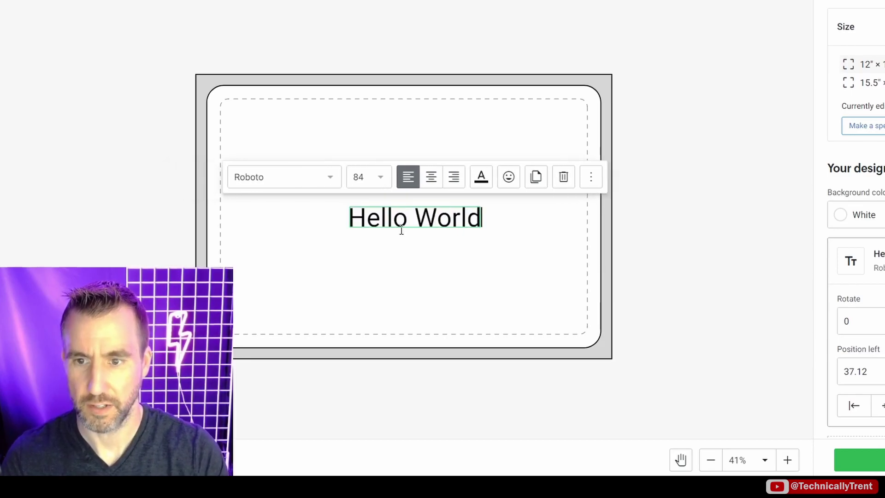
click(654, 85)
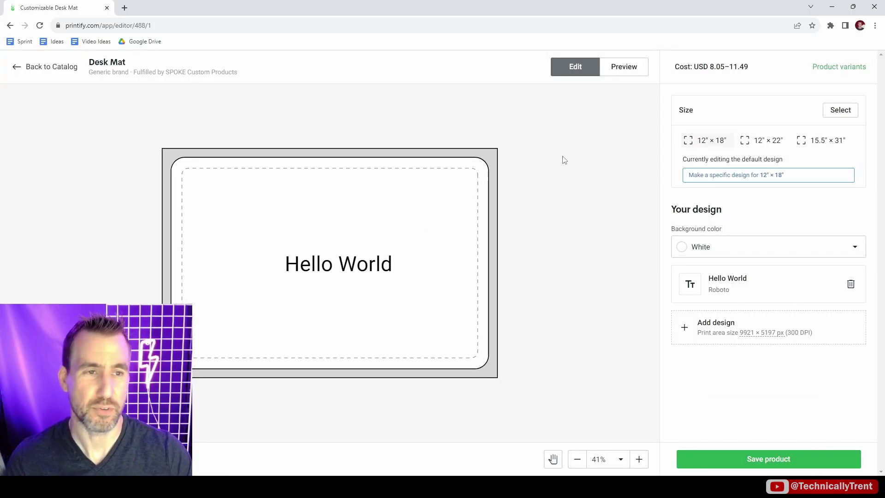
Preview the mat in the Context 2 desk mockup across all sizes, ending on 15.5" × 31"
click(623, 69)
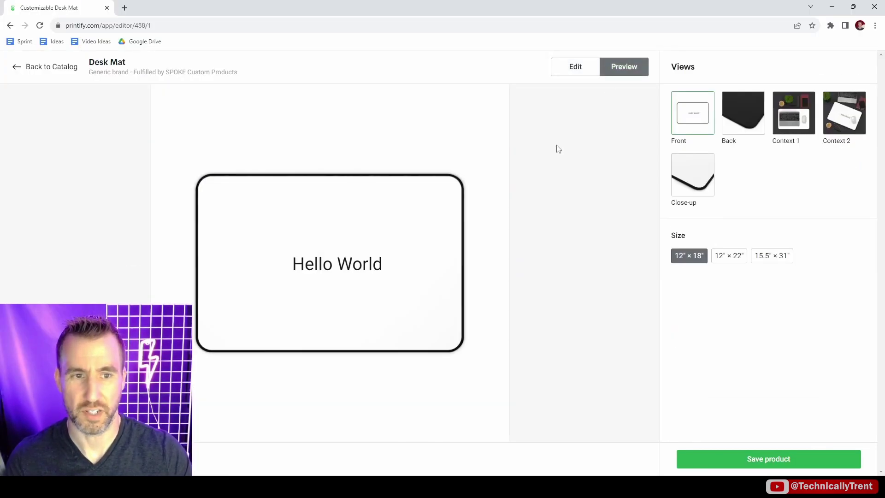
click(850, 119)
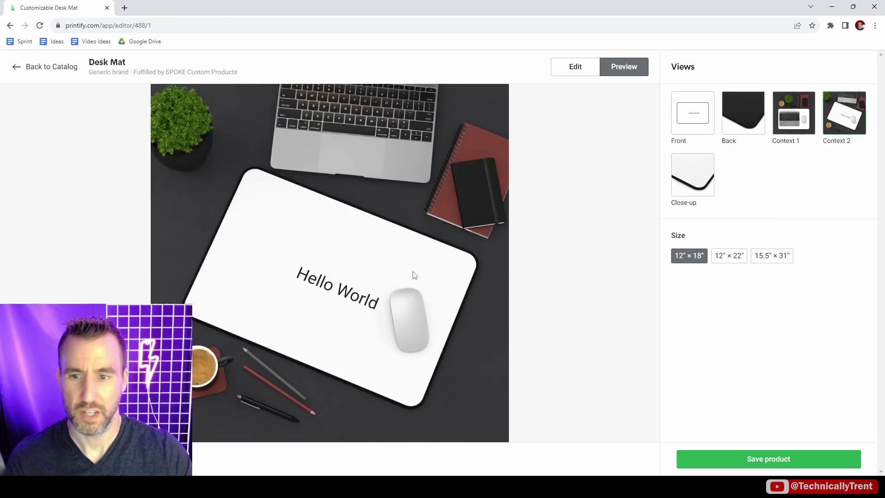
click(737, 260)
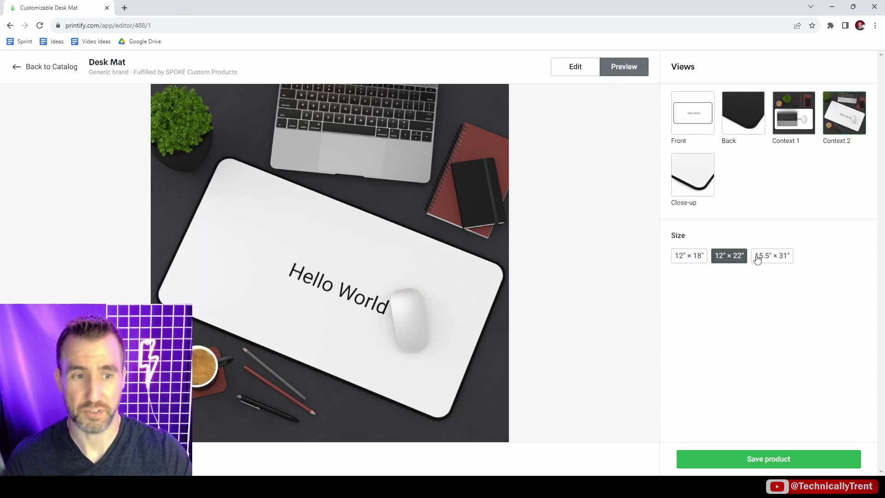
click(779, 259)
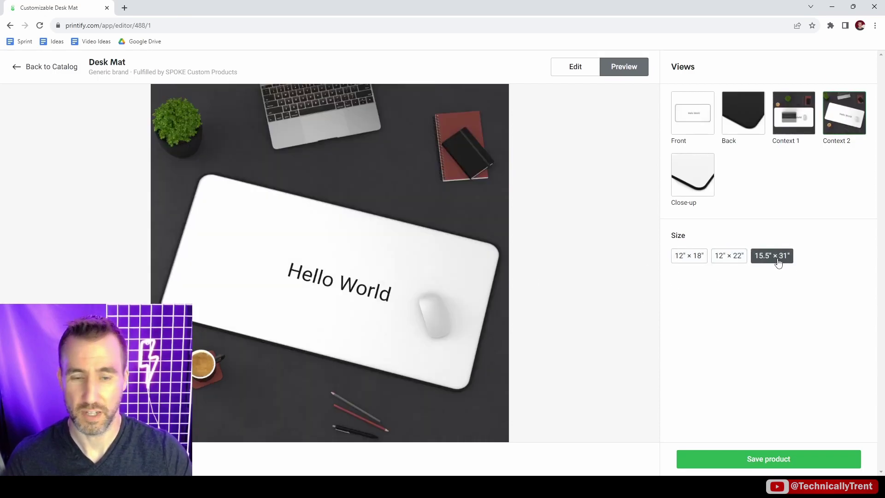
click(728, 257)
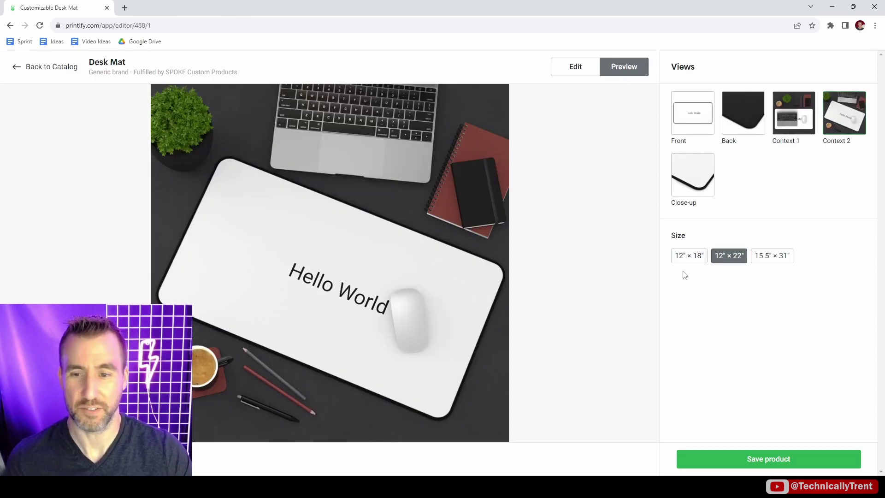
click(687, 261)
click(724, 256)
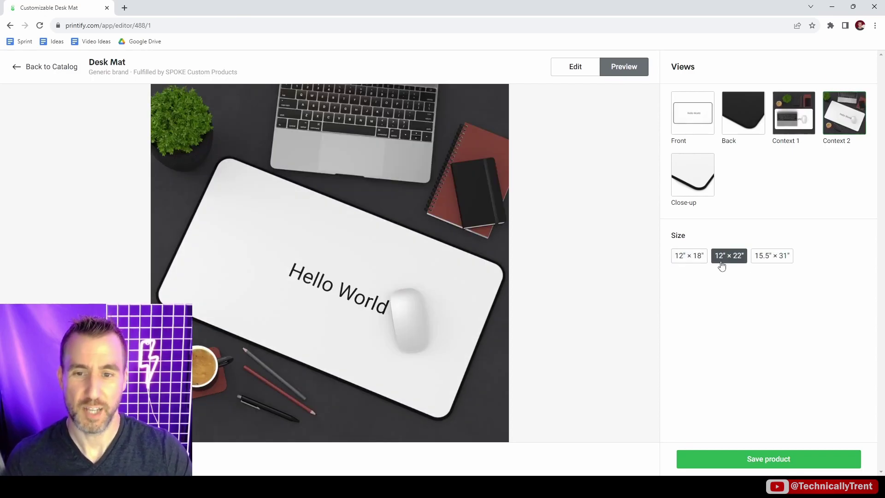
click(778, 263)
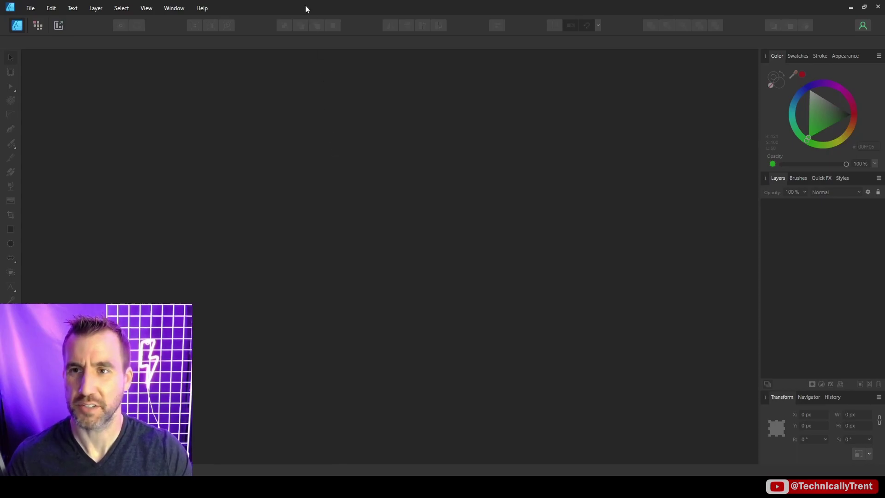
Create a new Letter document, 11 × 8.5 in at 300 DPI, from File > New
click(34, 10)
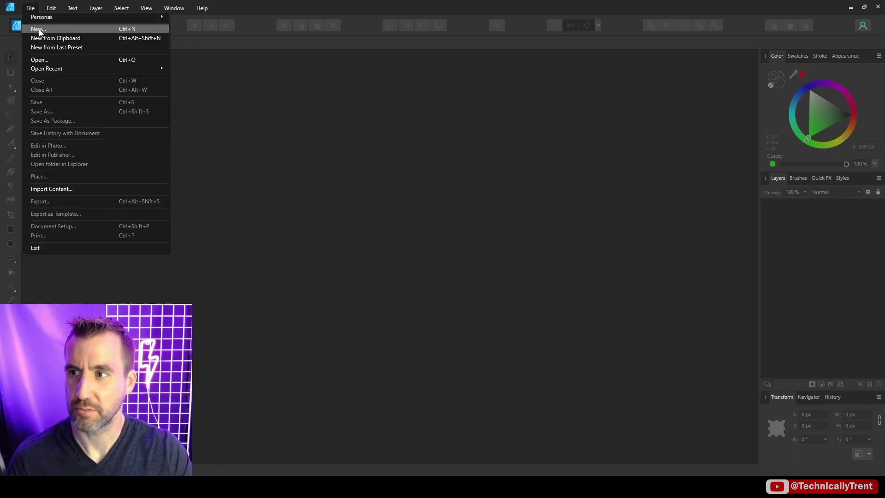
click(39, 29)
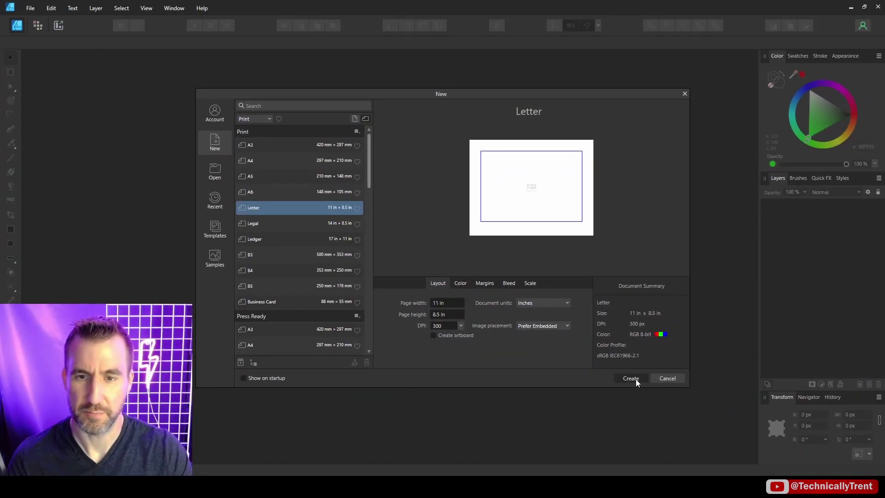
click(635, 379)
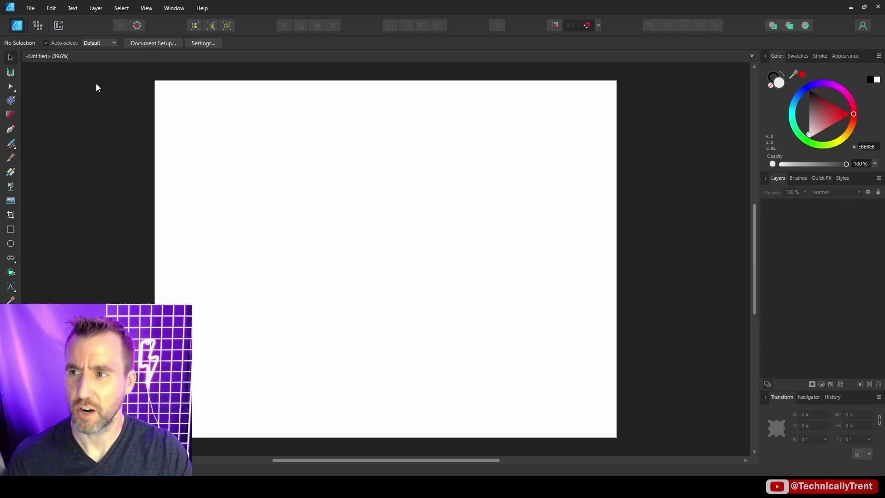
Draw two artboards with the Artboard Tool and insert a third beside them
click(10, 72)
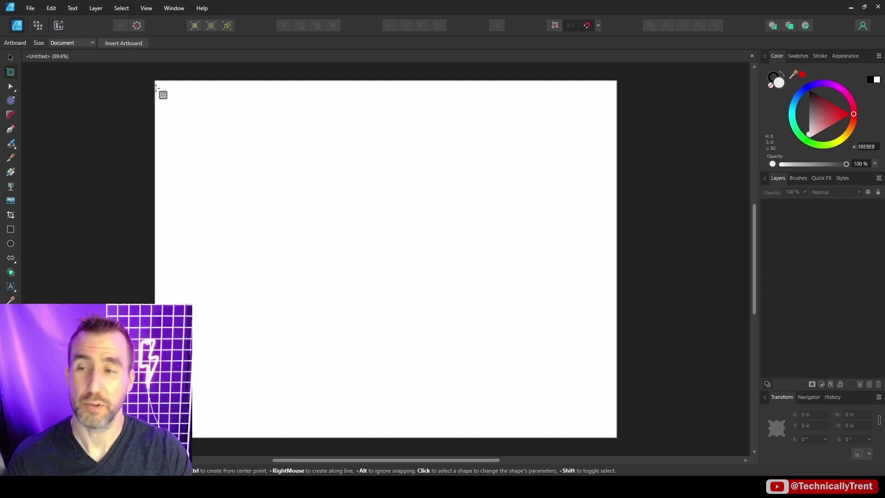
drag(128, 75, 459, 259)
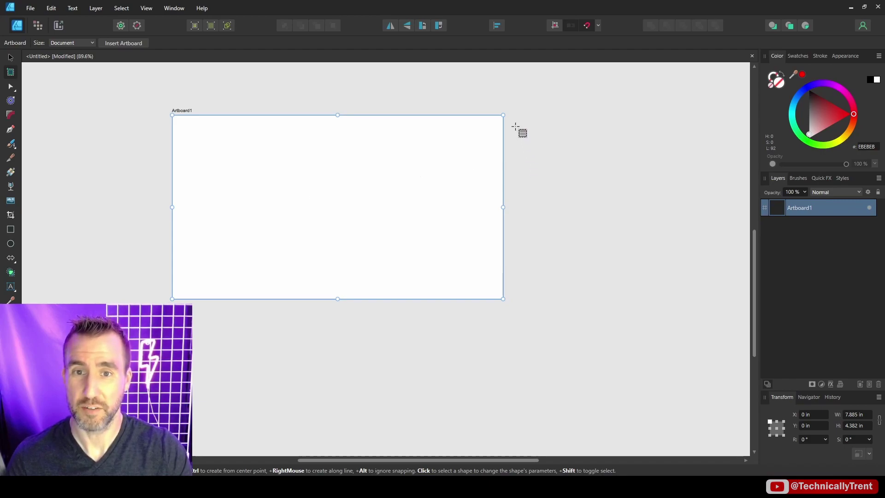
drag(518, 114, 696, 253)
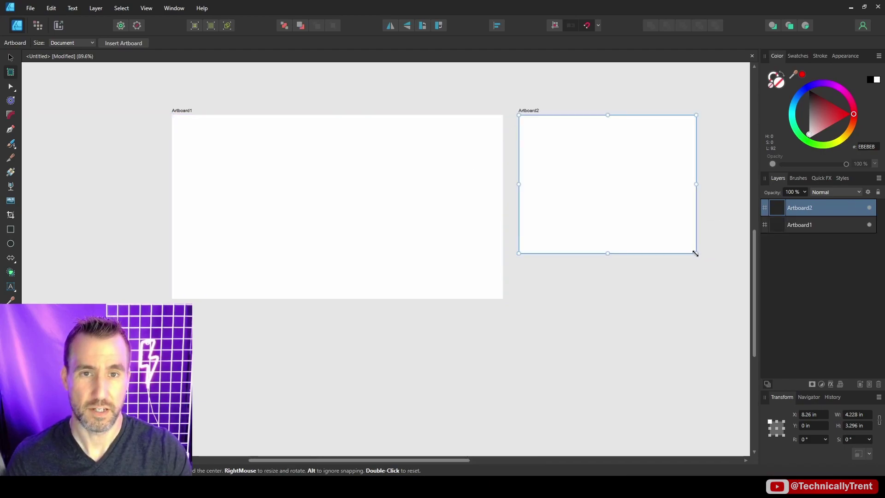
click(134, 44)
Insert an iPhone X/XS preset artboard, then return to the Move Tool
scroll(437, 174, down, 3)
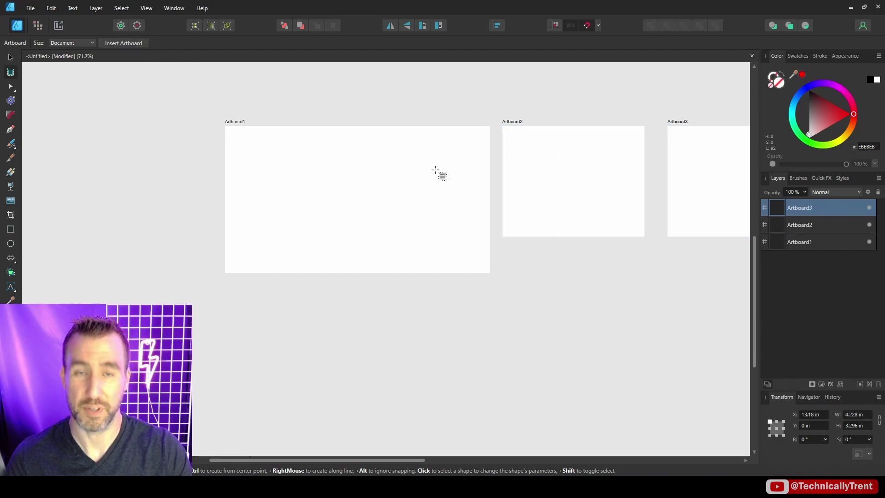
scroll(479, 109, right, 4)
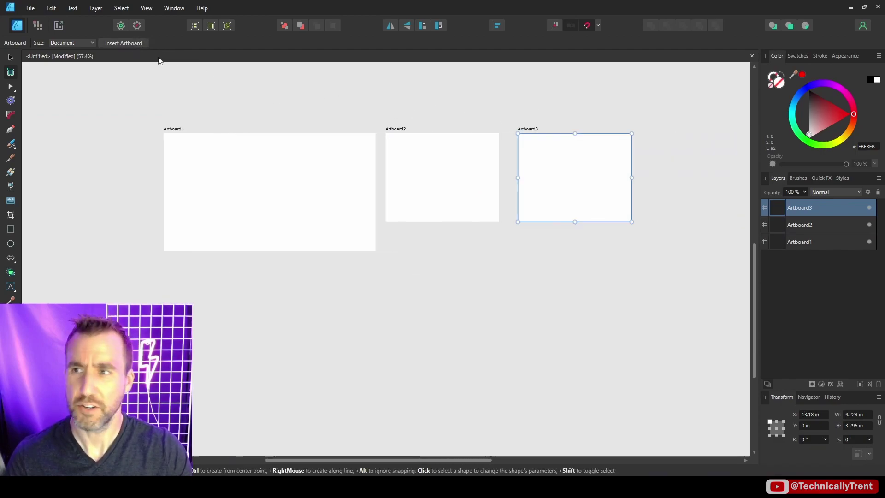
click(92, 43)
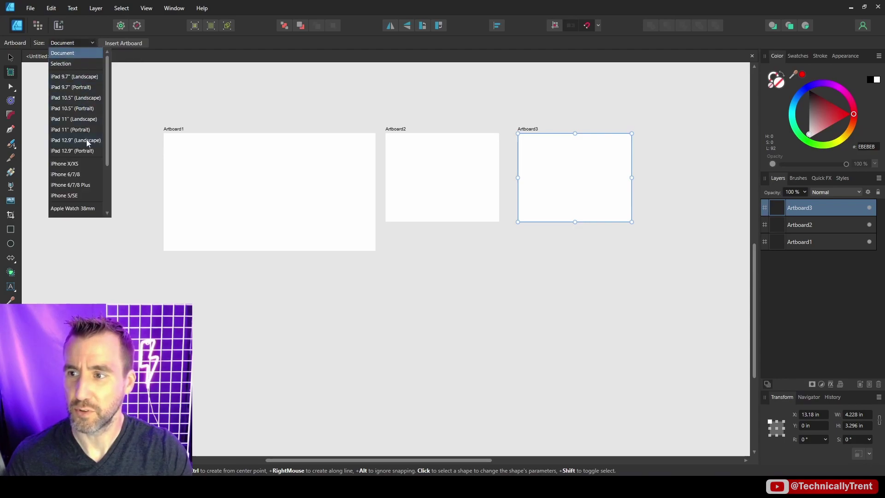
scroll(108, 87, down, 2)
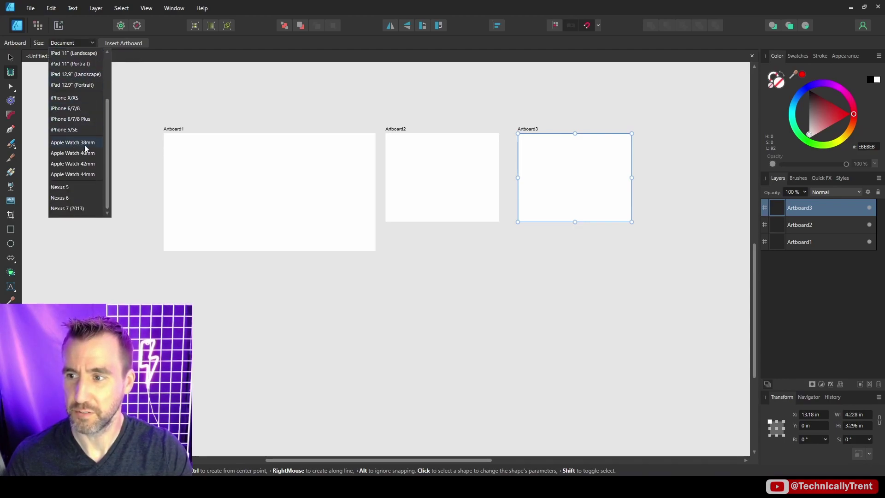
scroll(77, 163, up, 2)
click(76, 163)
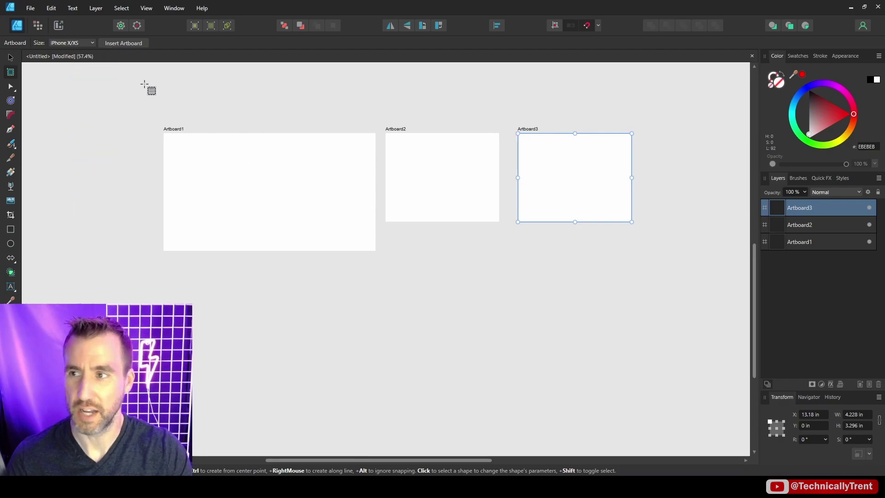
click(123, 43)
scroll(526, 213, down, 2)
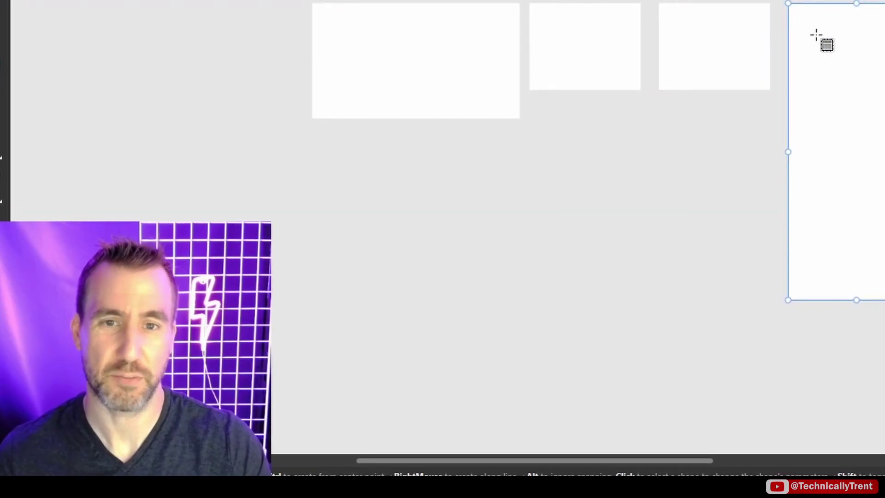
key(v)
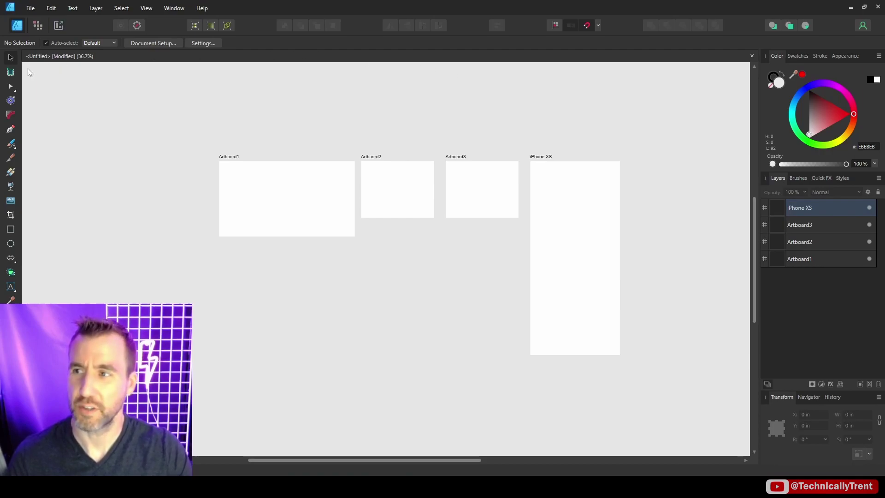
Delete the iPhone XS artboard and rename Artboard1 to 'Large' in Layers
click(569, 165)
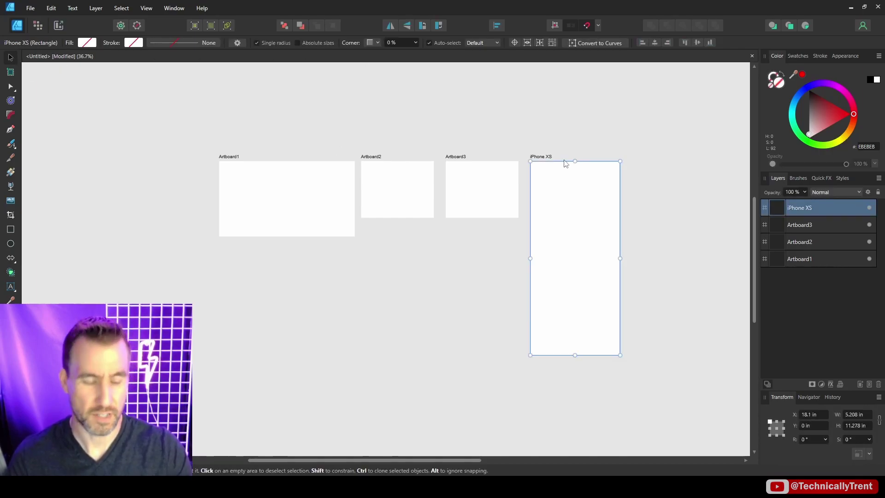
key(Delete)
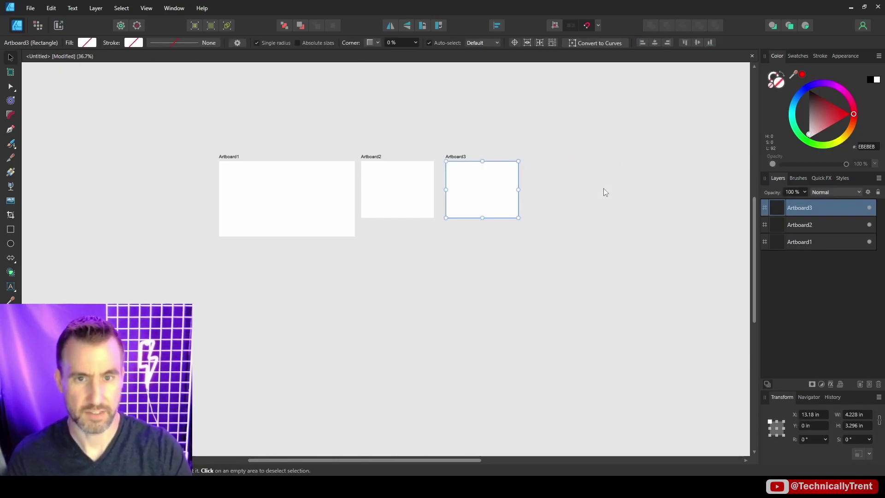
click(286, 183)
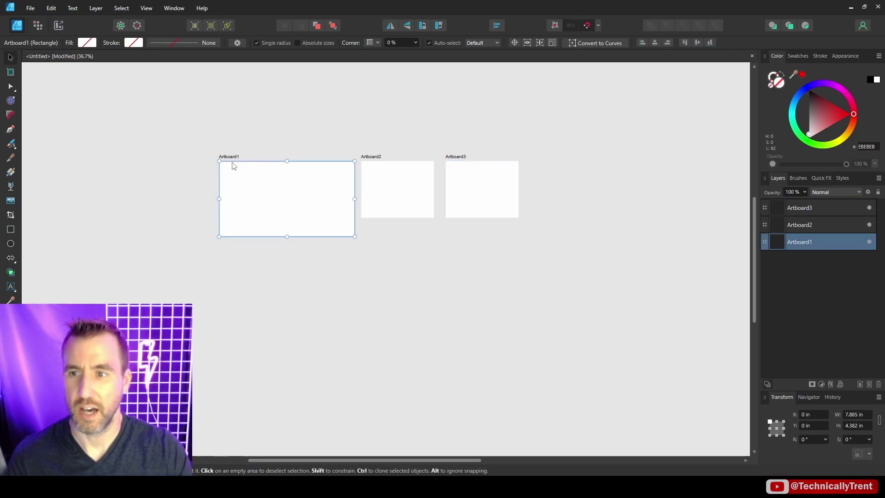
double_click(799, 242)
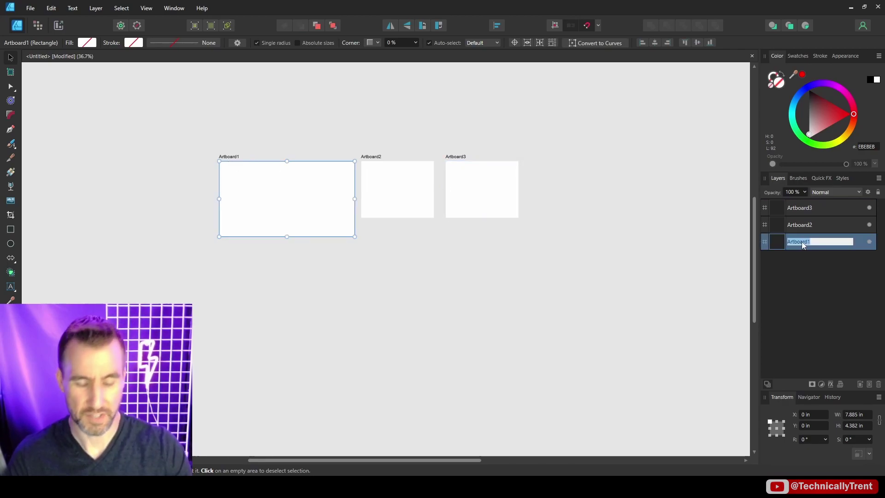
key(BackSpace)
text(Large)
key(Return)
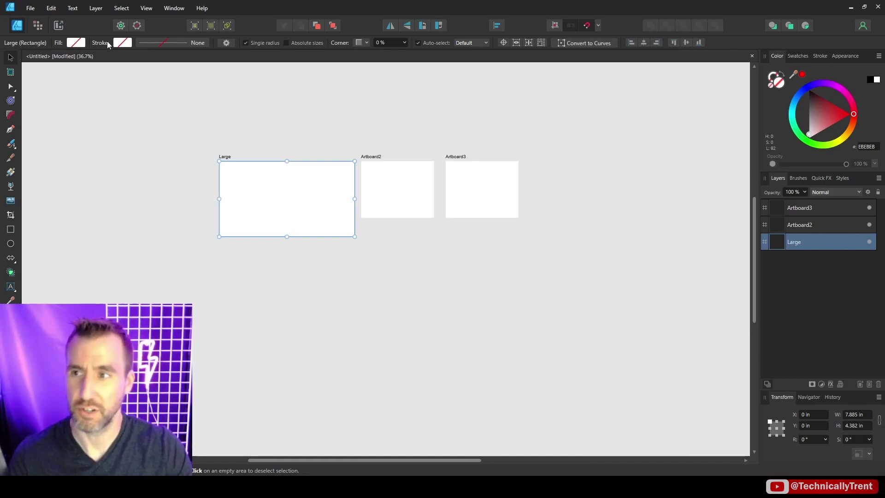
Set the Document Units to Pixels in Document Setup
click(57, 76)
click(147, 42)
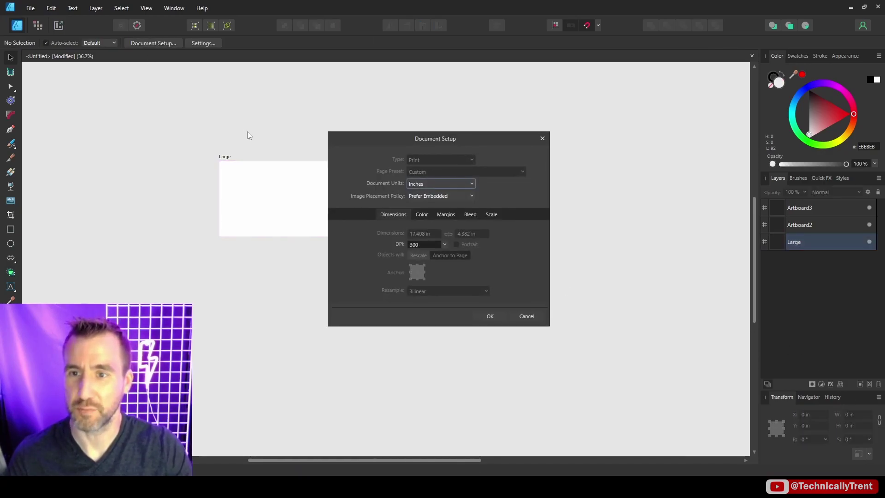
click(462, 183)
click(424, 194)
click(490, 316)
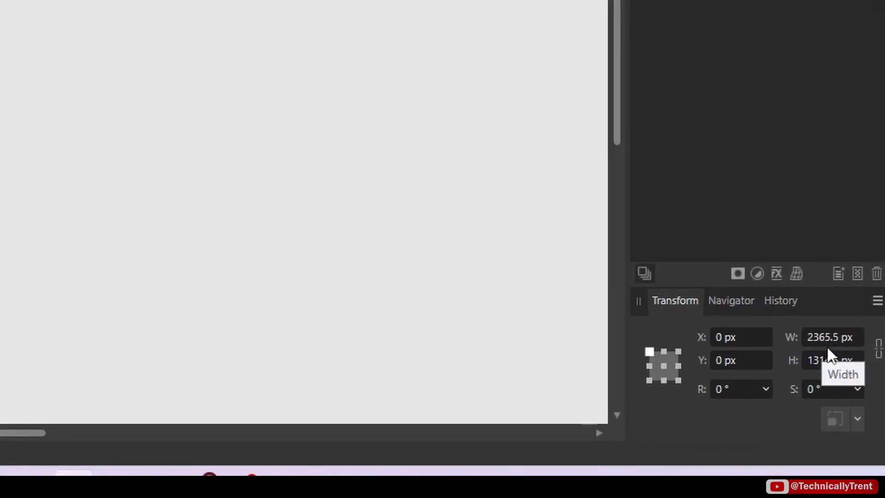
Resize Large to 9921 × 5197 px and move the other artboards below it
click(825, 337)
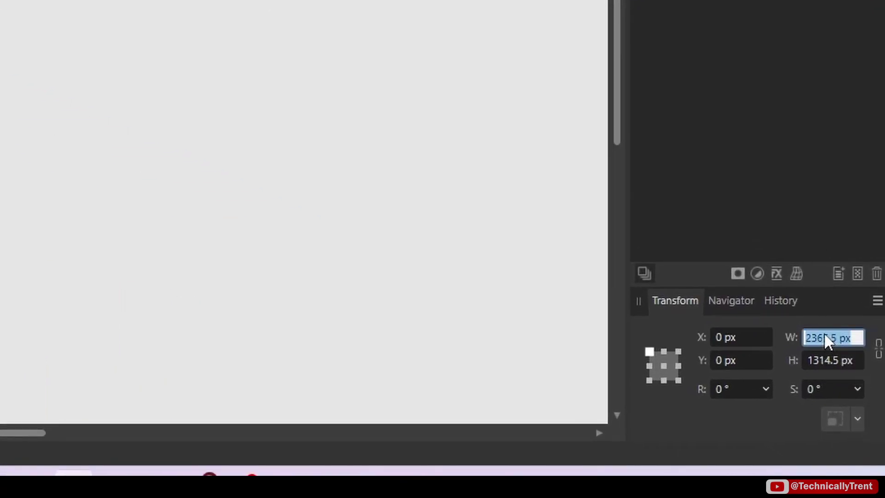
text(9921)
key(Tab)
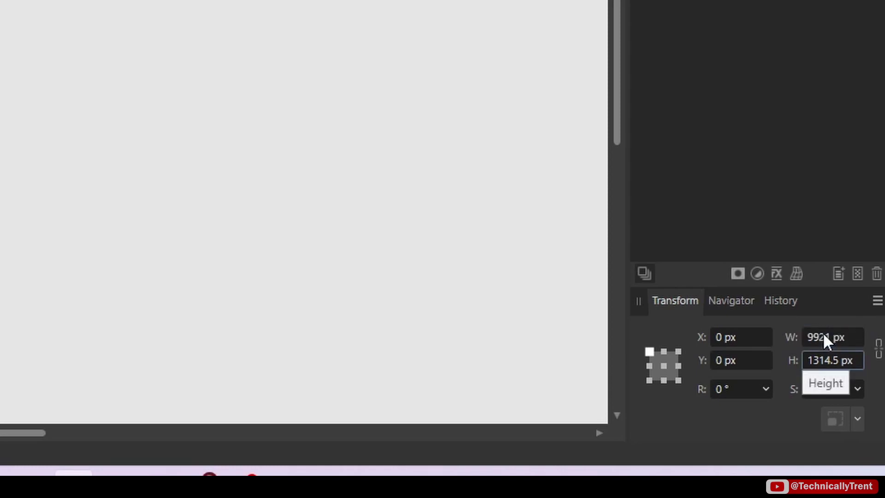
text(5197)
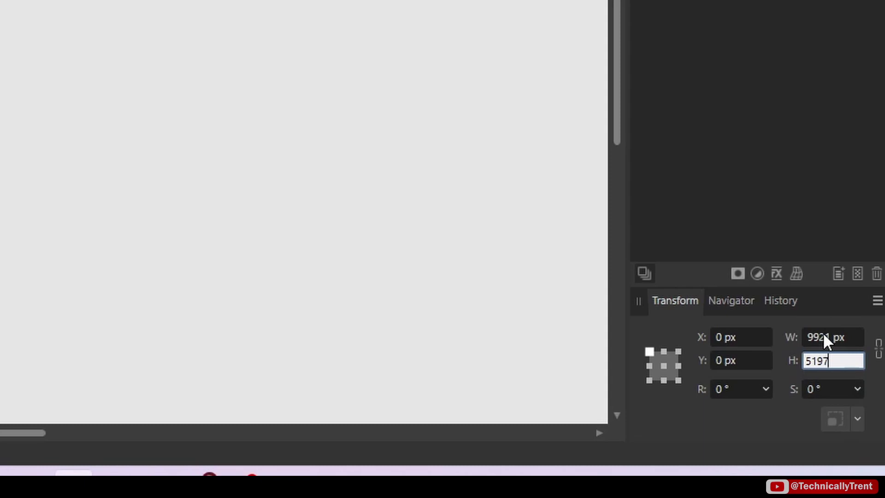
key(Return)
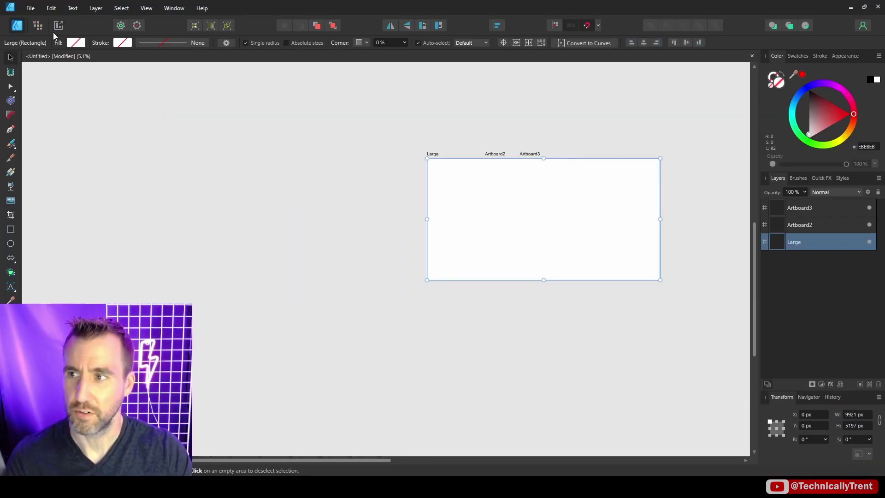
drag(481, 170, 371, 203)
drag(500, 170, 336, 337)
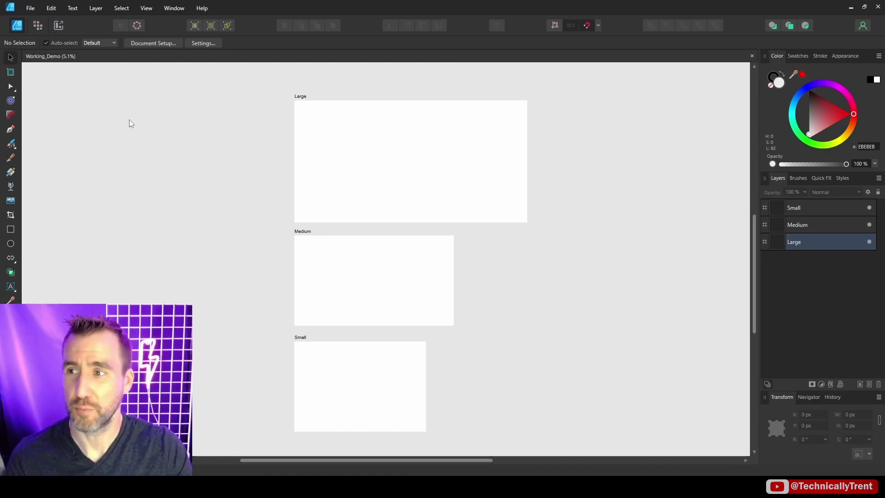
Darken the backdrop by lowering Artboard Background Gray Level in User Interface settings
click(203, 43)
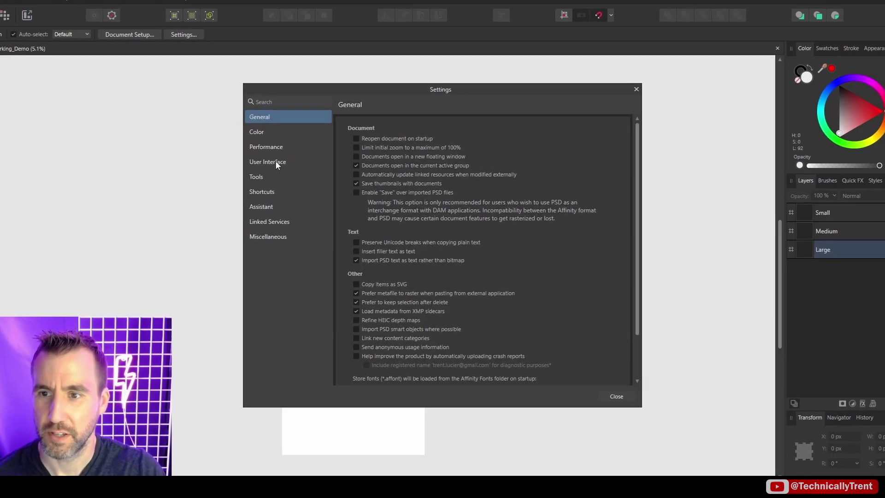
click(294, 167)
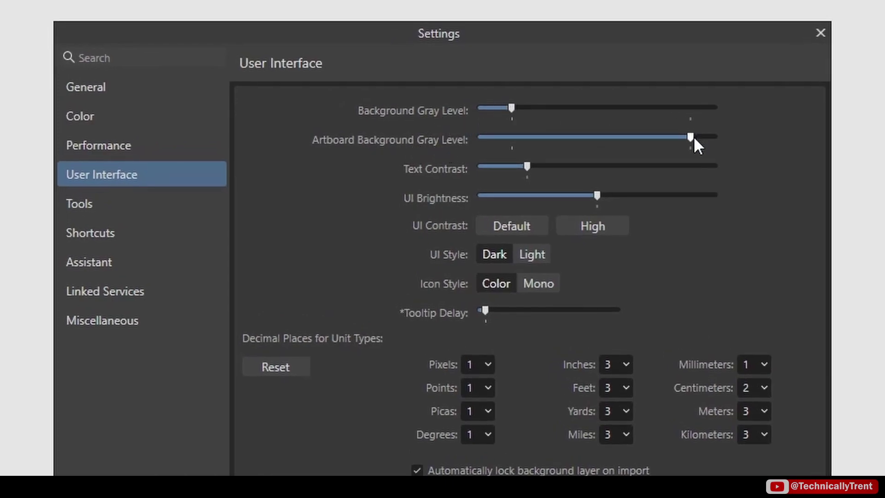
drag(693, 136, 514, 135)
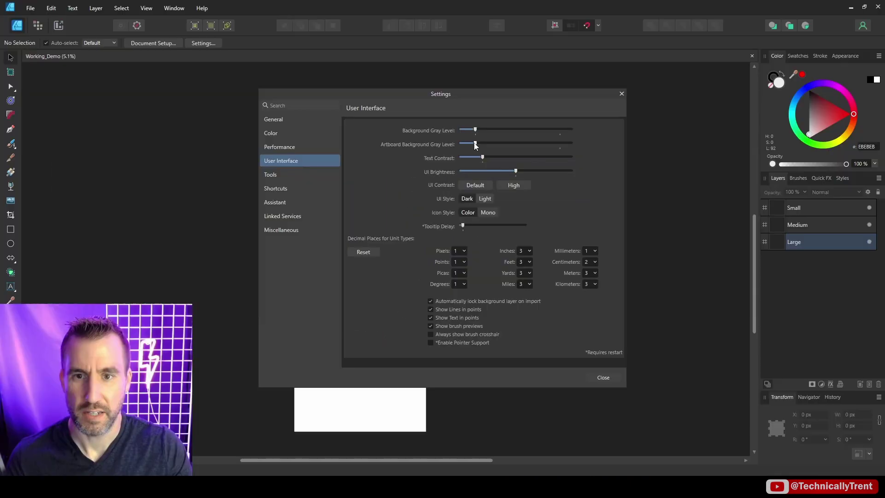
click(604, 378)
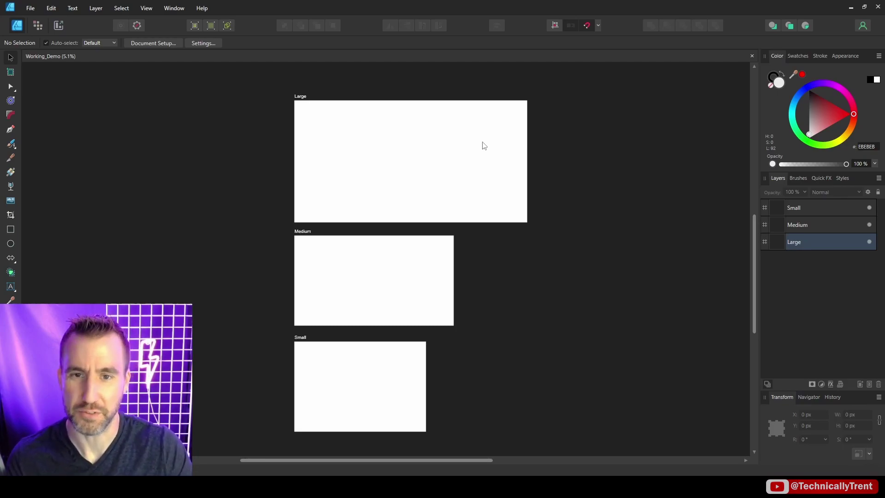
Draw a blue cog on the Large artboard with the Cog Tool
click(818, 209)
click(814, 226)
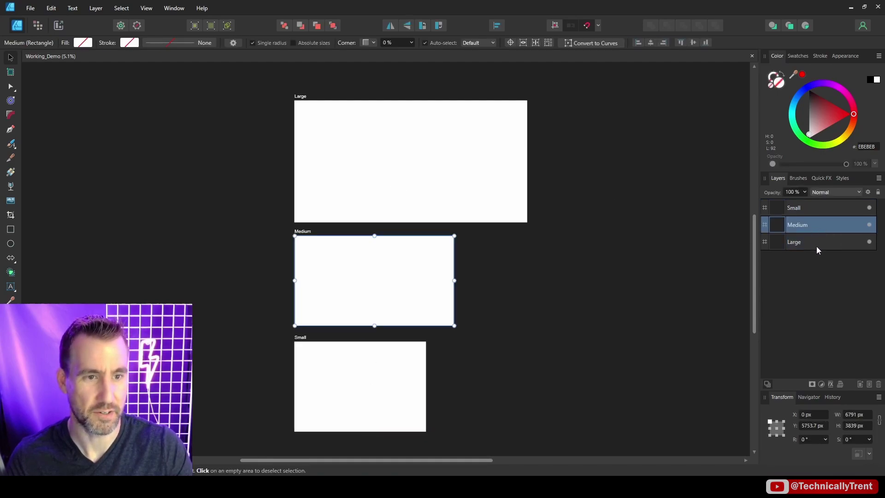
click(816, 244)
click(810, 211)
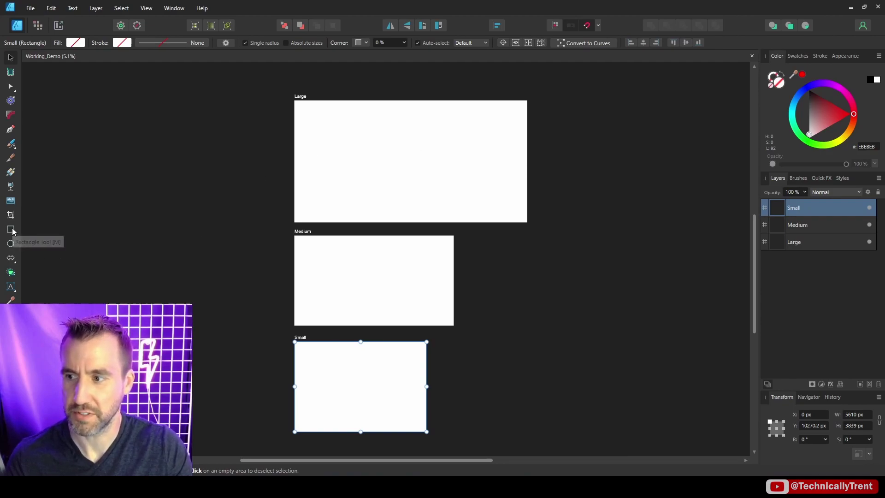
click(12, 258)
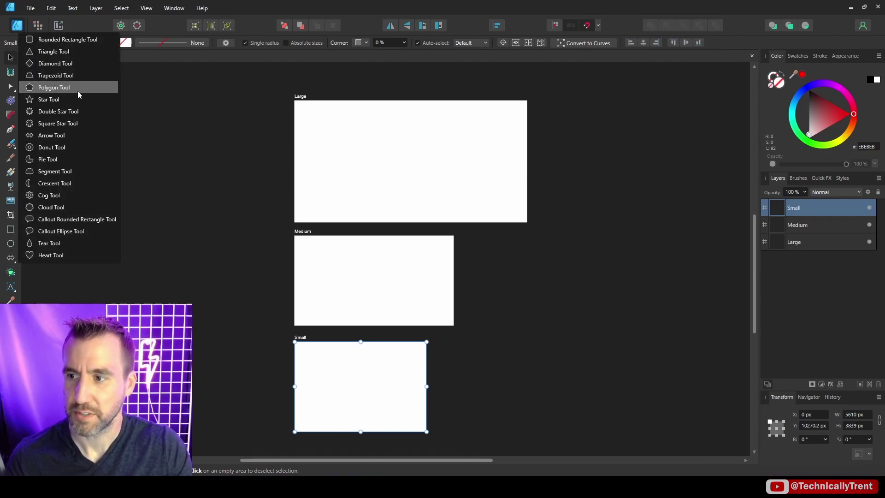
click(64, 193)
drag(393, 130, 447, 183)
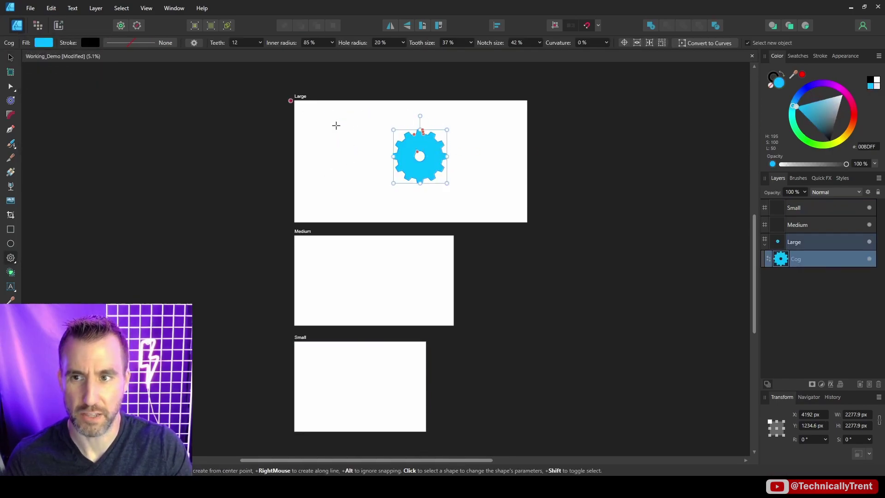
Place a duplicate of the cog on the Medium artboard
click(12, 59)
drag(435, 156, 408, 273)
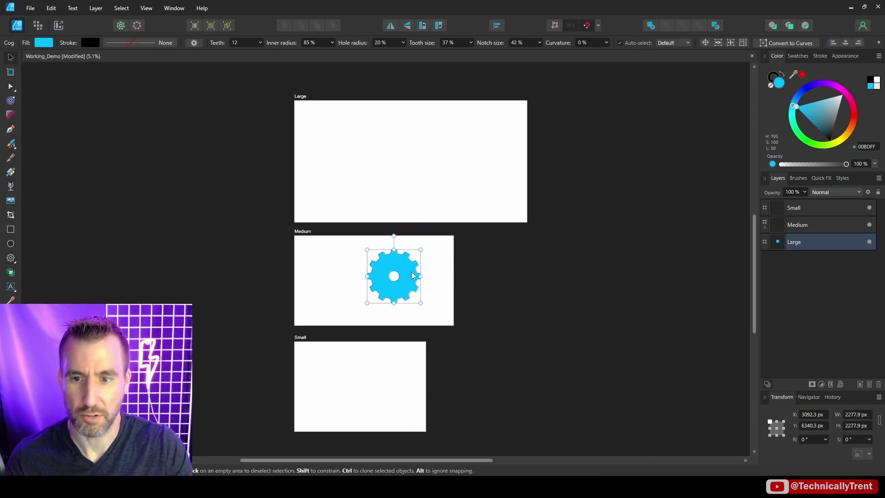
click(764, 226)
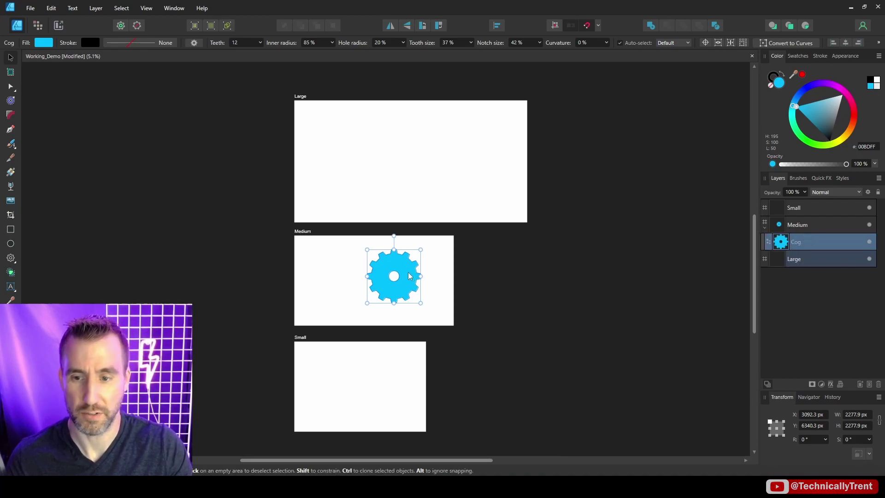
drag(411, 271, 417, 149)
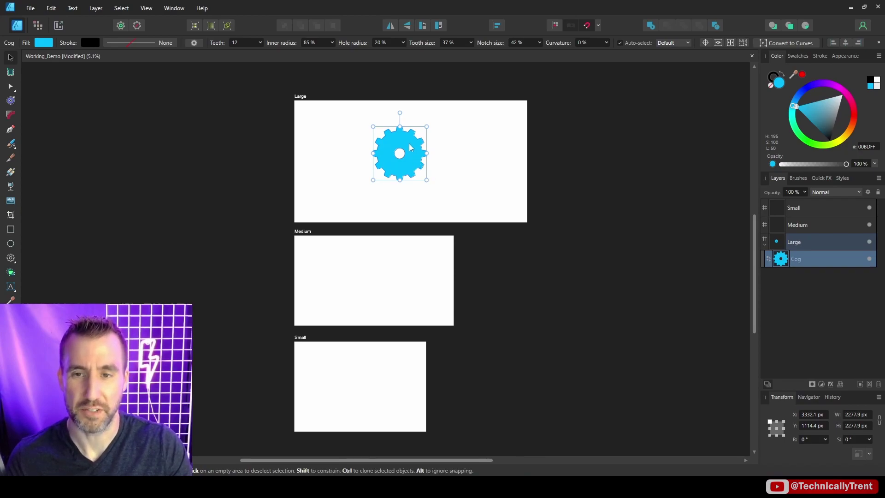
drag(409, 146, 409, 273)
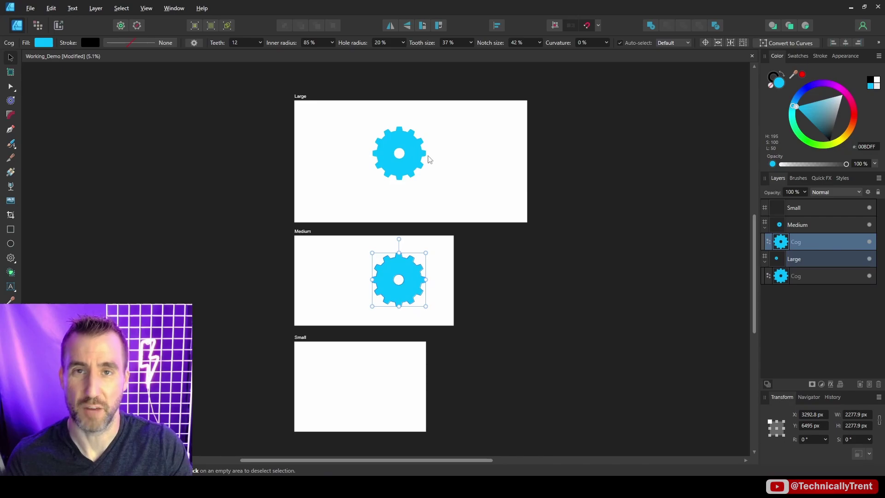
Centre the cogs horizontally and vertically on the Large and Medium artboards
click(417, 136)
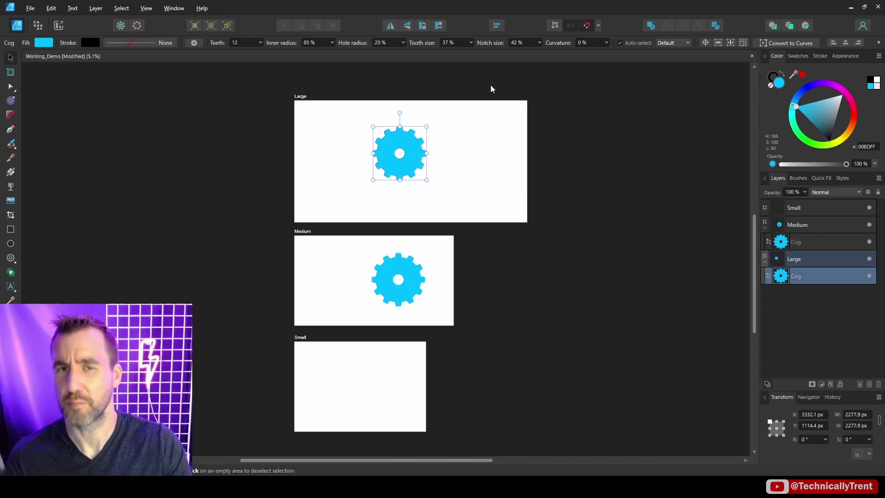
click(496, 26)
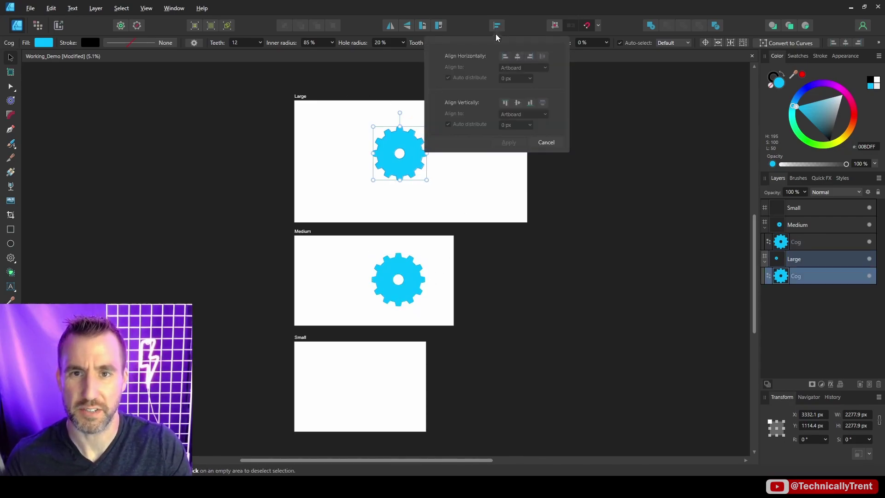
click(517, 56)
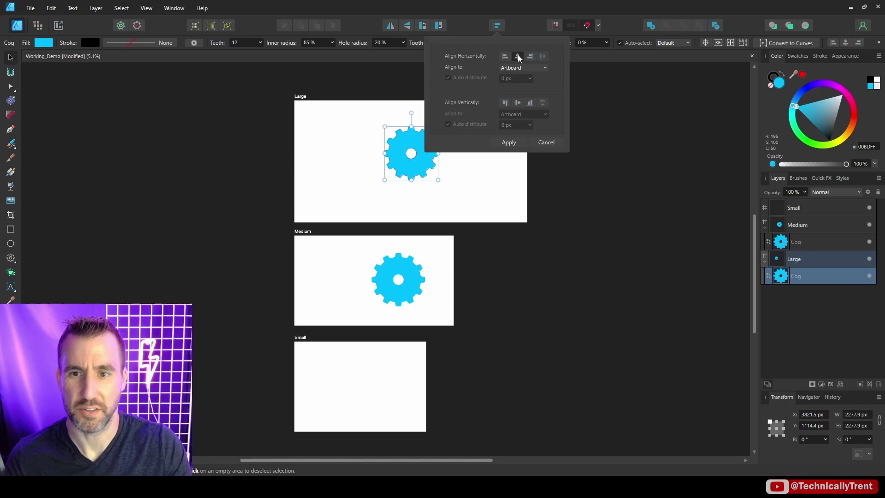
click(518, 103)
click(508, 142)
click(399, 279)
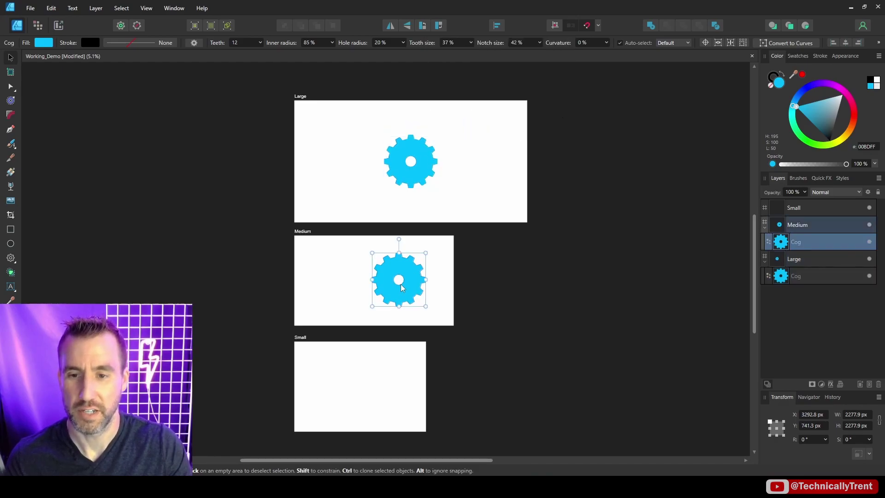
click(496, 25)
click(517, 56)
click(517, 102)
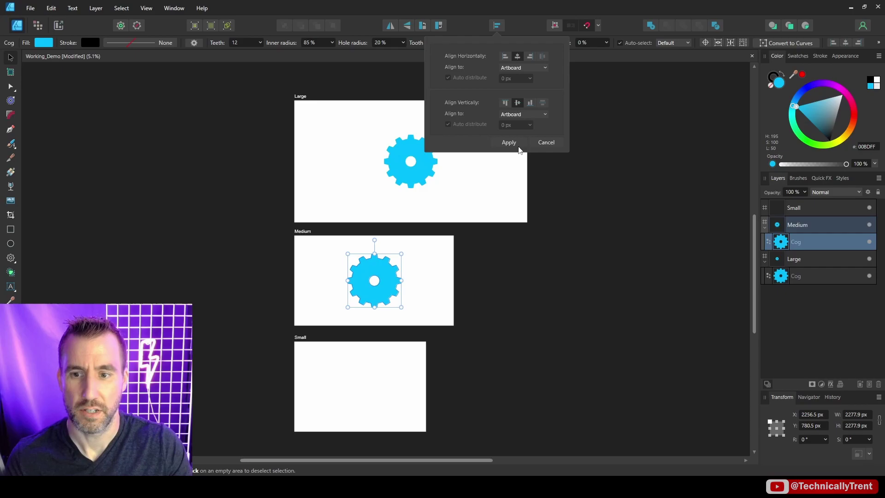
click(509, 143)
Nudge the Large cog right of centre, cancelling an accidental move into Medium
click(413, 157)
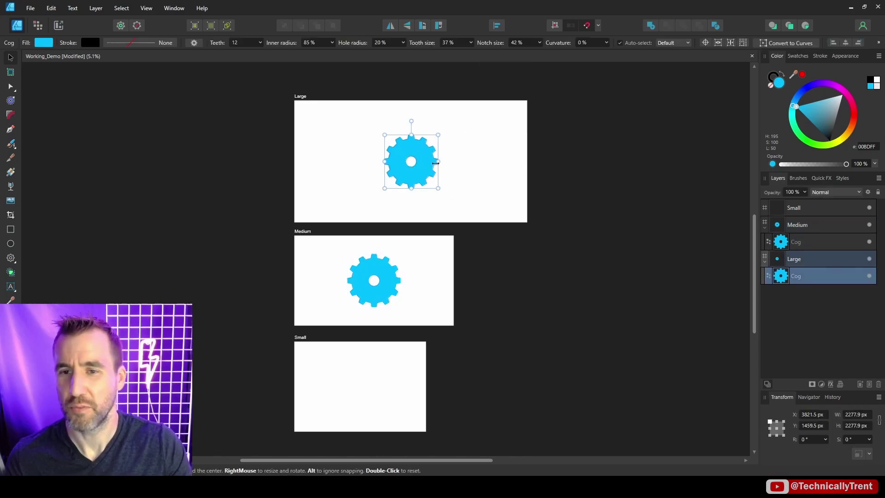
drag(423, 172, 451, 167)
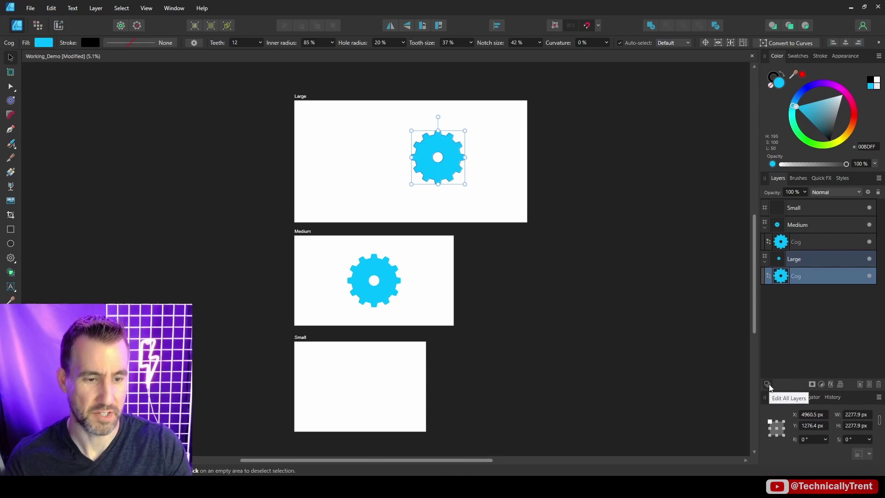
drag(463, 170, 478, 293)
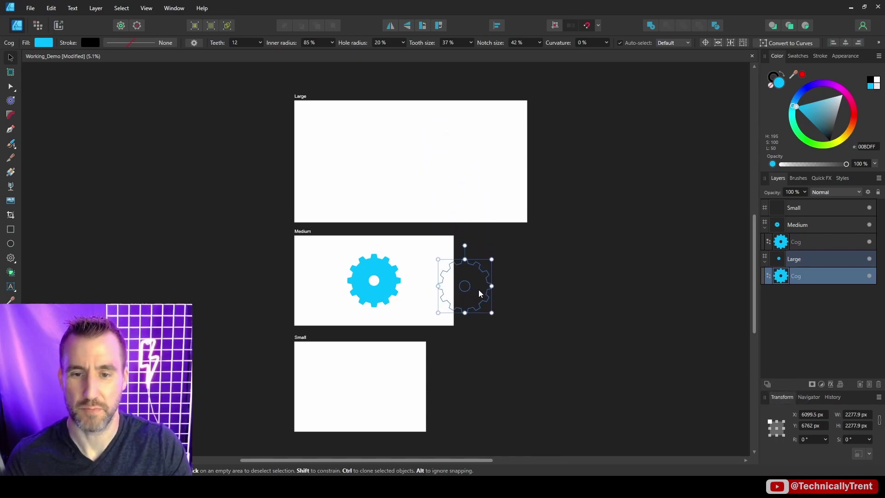
key(Escape)
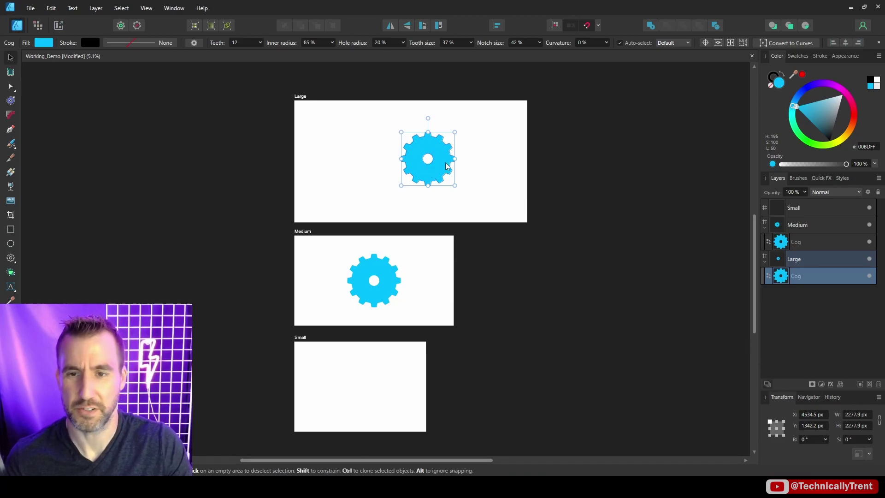
Set snapping Candidates to 'Immediate layers and children' after adjusting the Large cog
drag(446, 166, 408, 184)
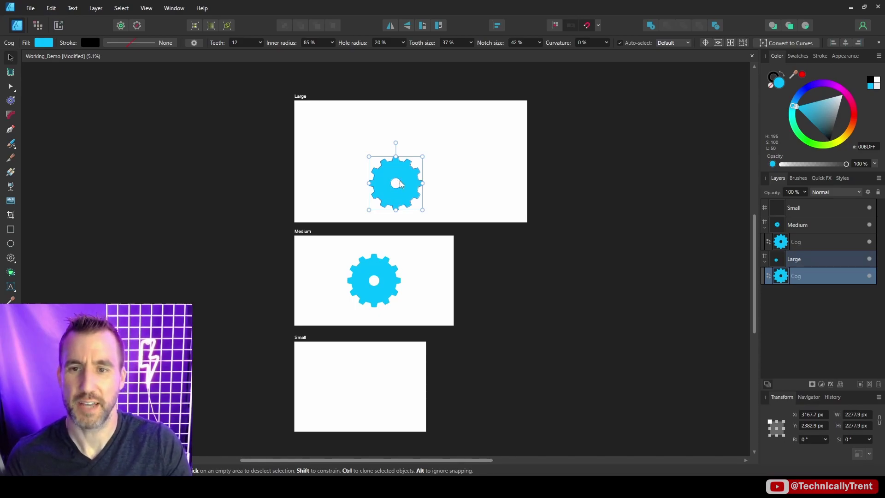
drag(397, 184, 408, 167)
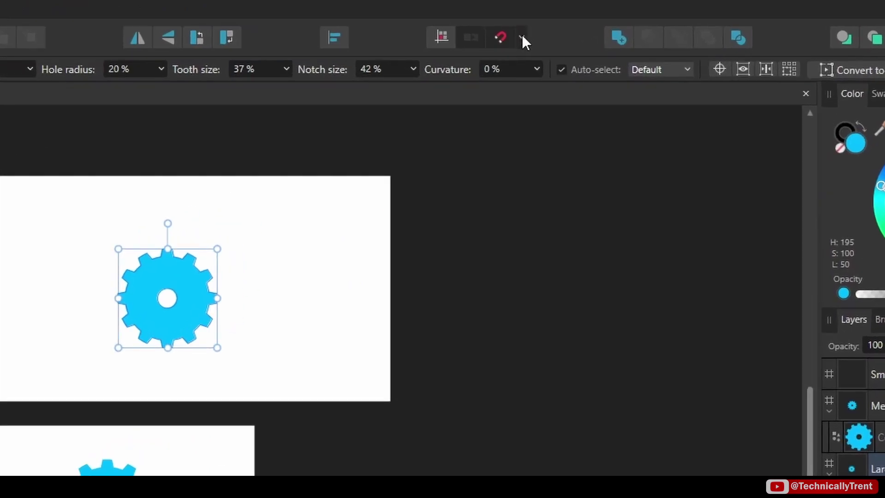
click(521, 37)
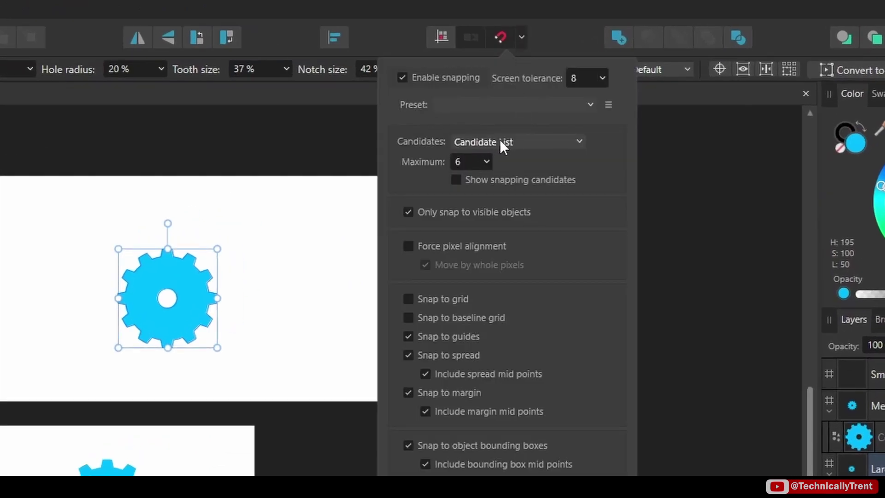
click(552, 140)
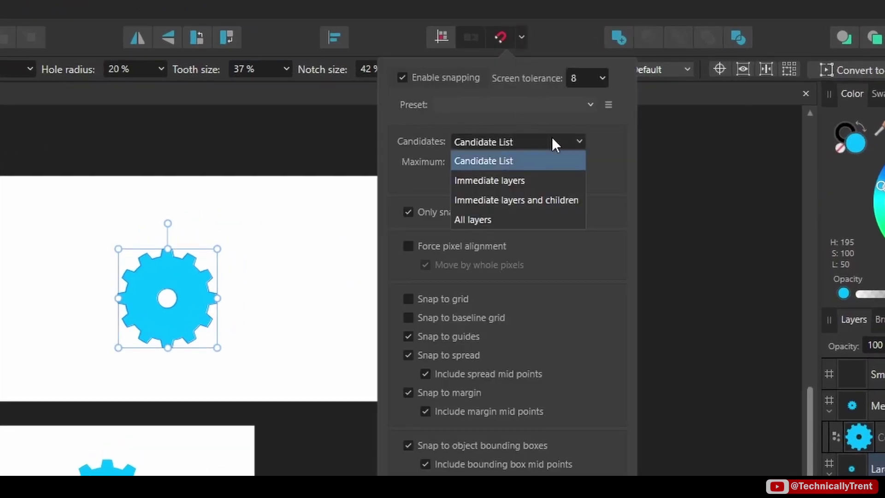
click(548, 200)
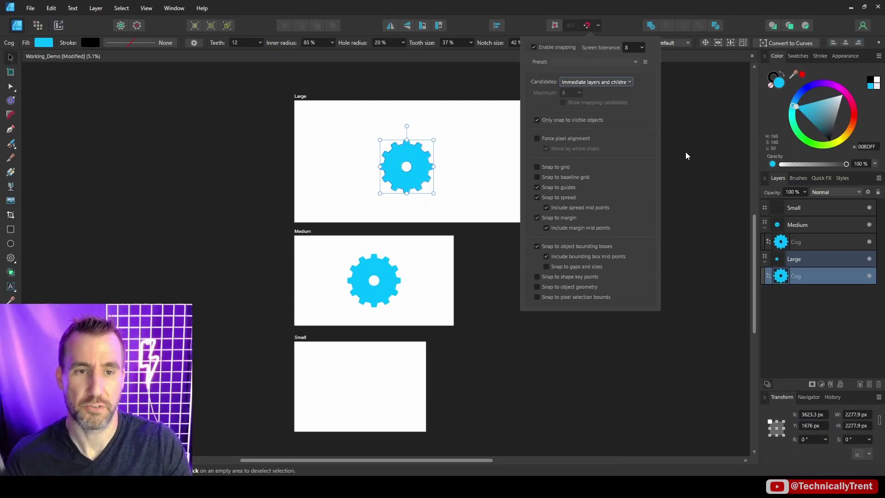
click(686, 155)
Draw a blue square beside the cog in Large and arrange a square and cog in Medium
drag(419, 166, 379, 161)
click(11, 229)
drag(509, 113, 454, 166)
drag(369, 164, 411, 144)
drag(485, 145, 345, 289)
mouse_move(427, 136)
mouse_down()
mouse_move(416, 186)
mouse_move(423, 190)
mouse_move(401, 188)
mouse_move(425, 140)
mouse_up()
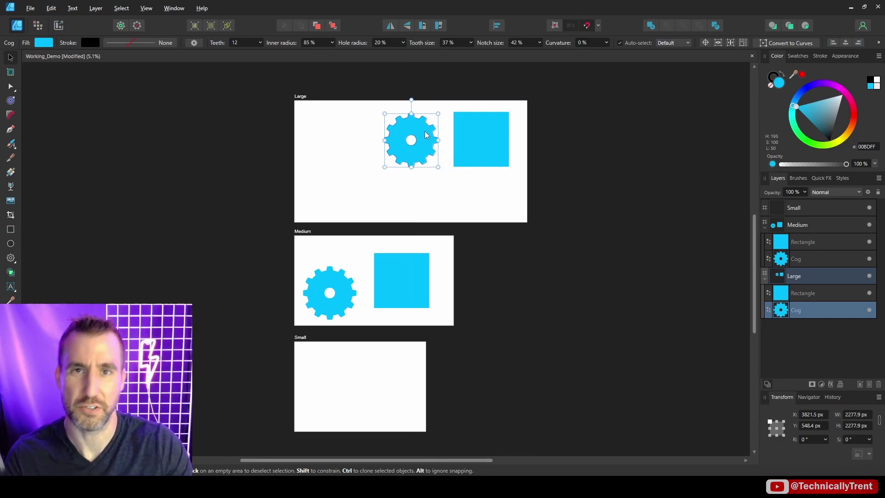
click(597, 26)
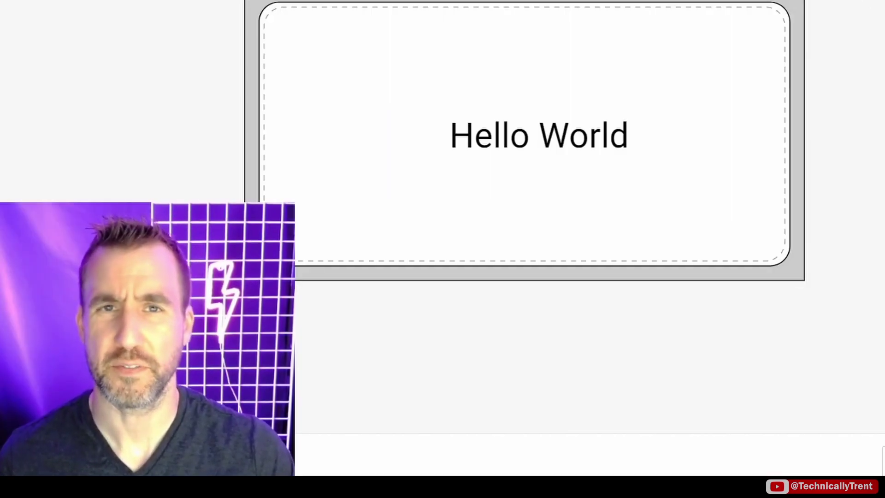
Remove the Hello World text and snip the blank desk mat template, then return to Affinity Designer
click(615, 133)
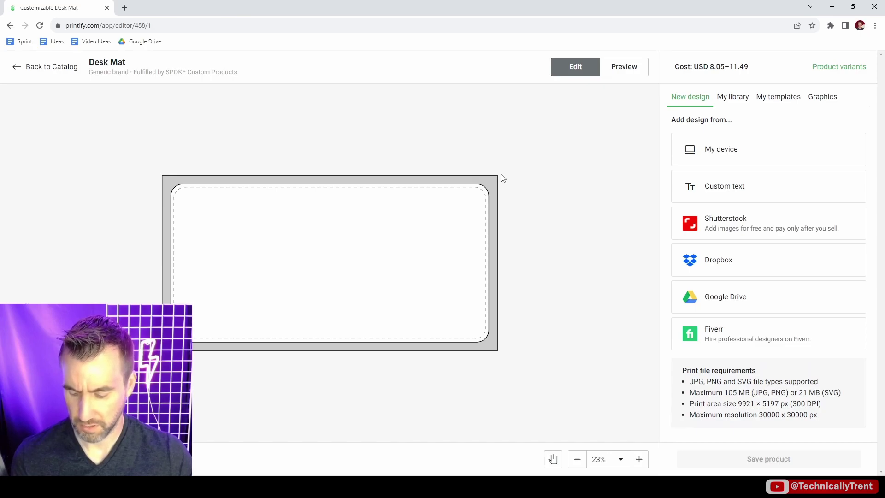
key(super+shift+s)
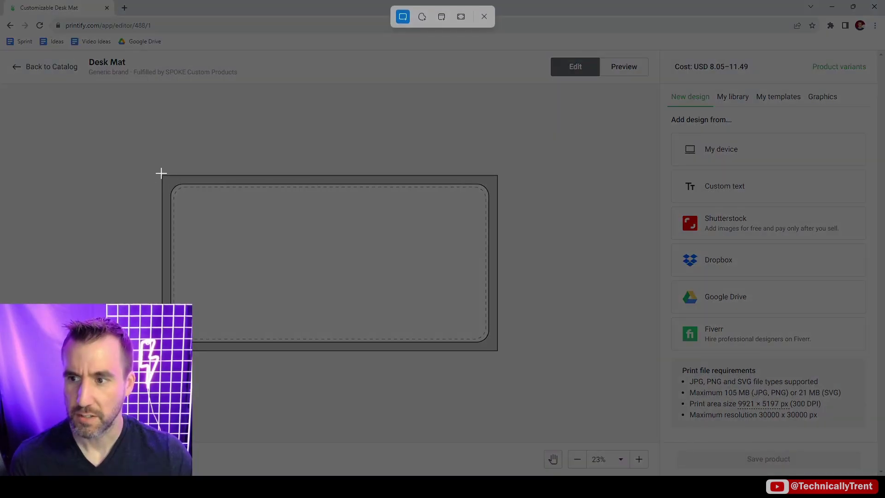
drag(161, 173, 496, 350)
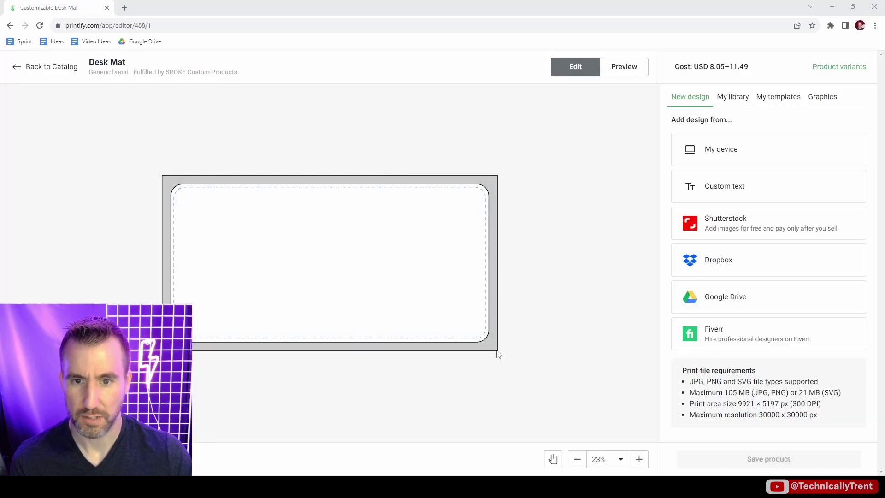
mouse_move(493, 486)
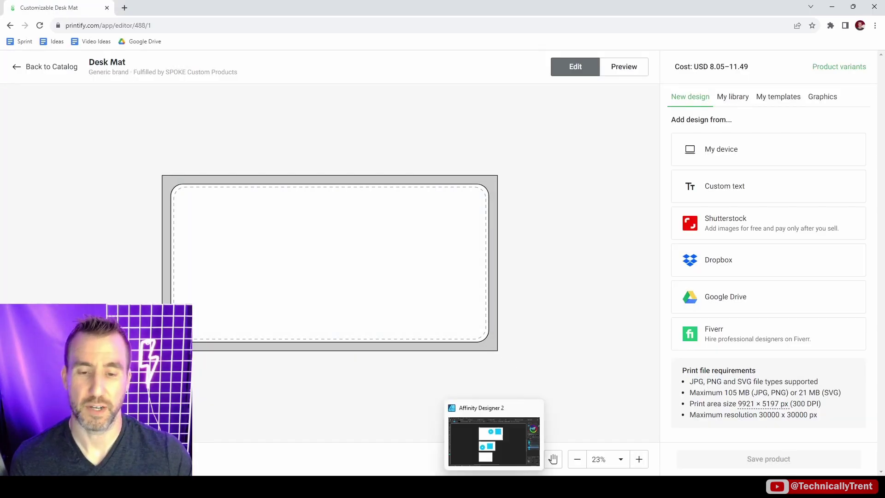
click(493, 440)
Paste the captured desk-mat template and stretch it to cover the whole Large artboard
key(ctrl+v)
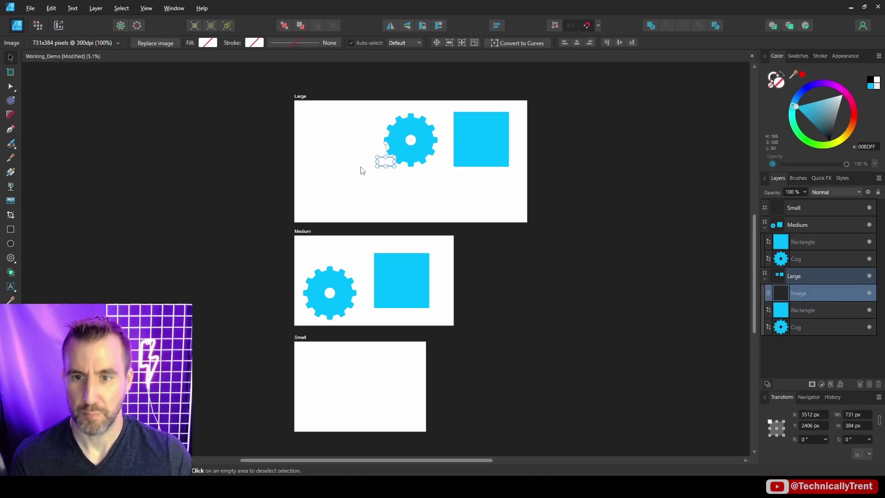
drag(377, 158, 300, 112)
drag(342, 139, 338, 126)
drag(387, 148, 527, 221)
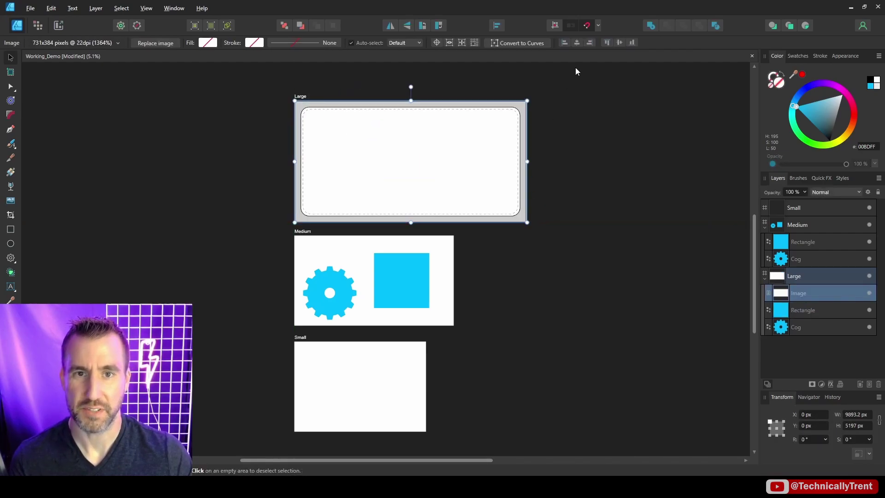
click(588, 44)
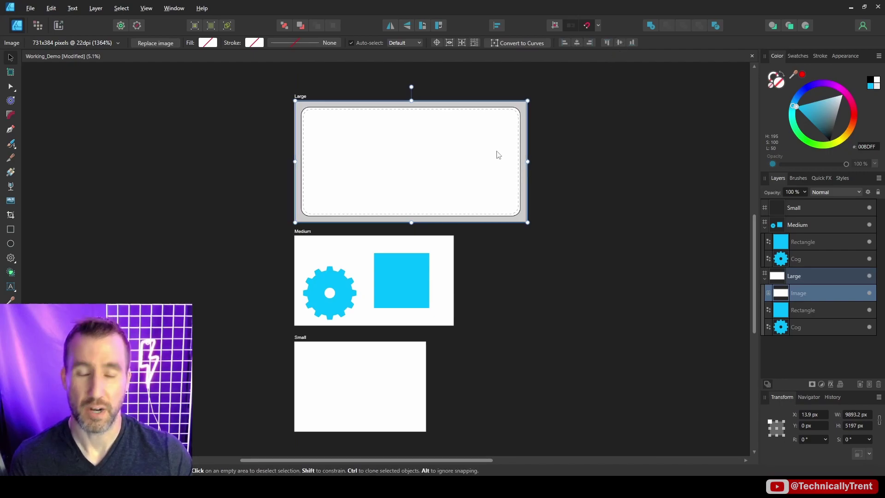
Set the template's blend mode to Multiply, then deselect it
click(836, 192)
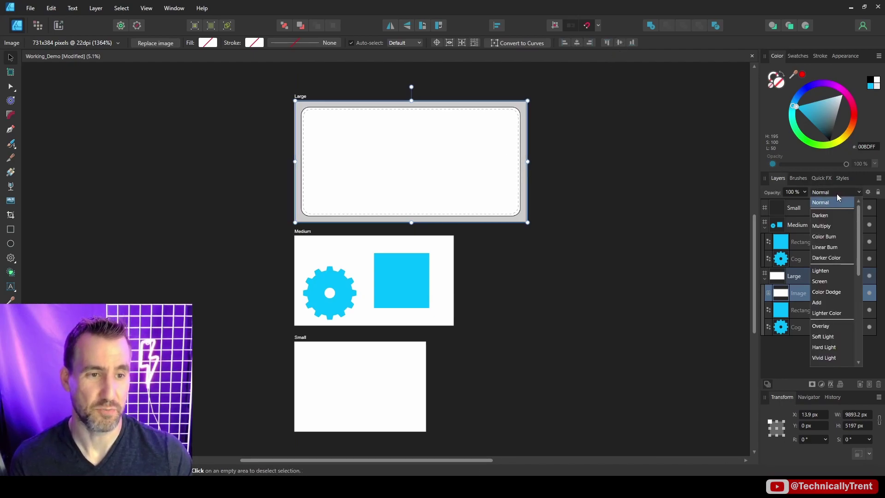
click(829, 223)
drag(435, 92, 459, 107)
scroll(441, 137, up, 2)
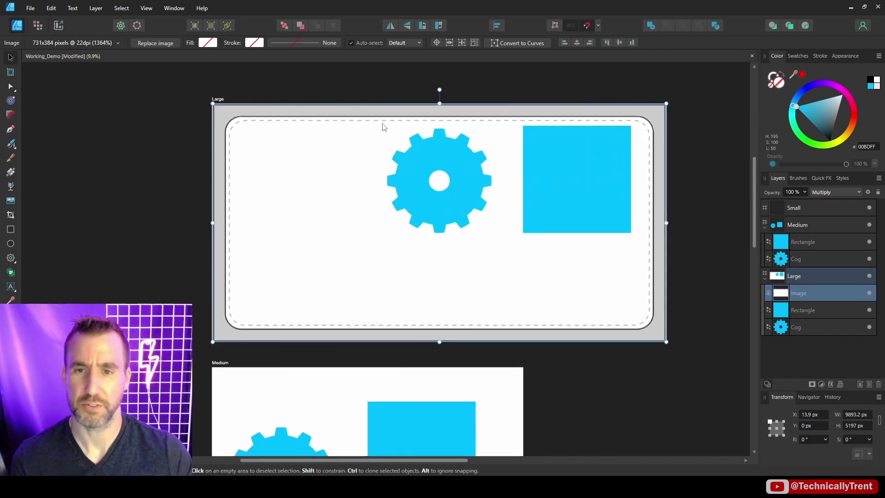
click(347, 92)
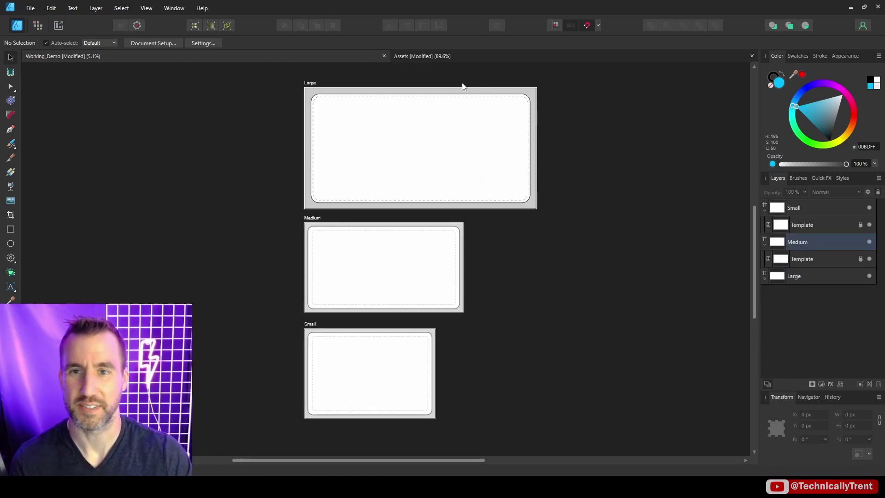
Draw a new artboard right of Large, move it to the top of the layers, and rename it
click(440, 56)
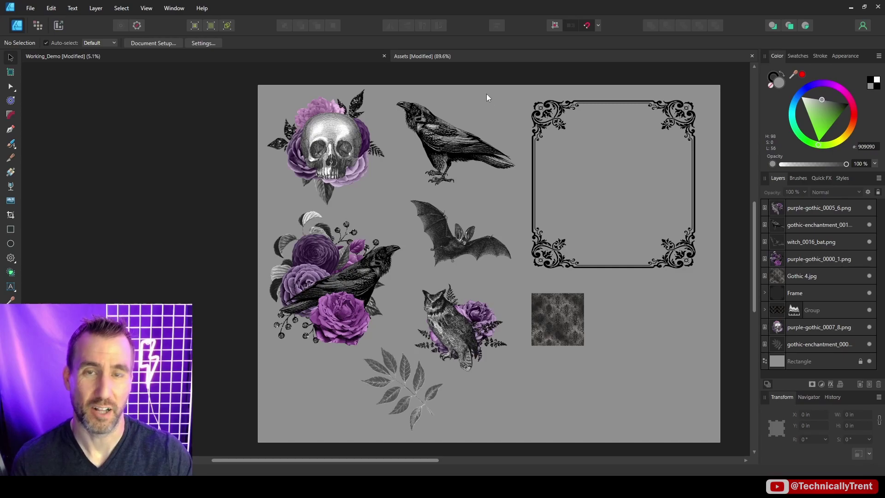
click(348, 58)
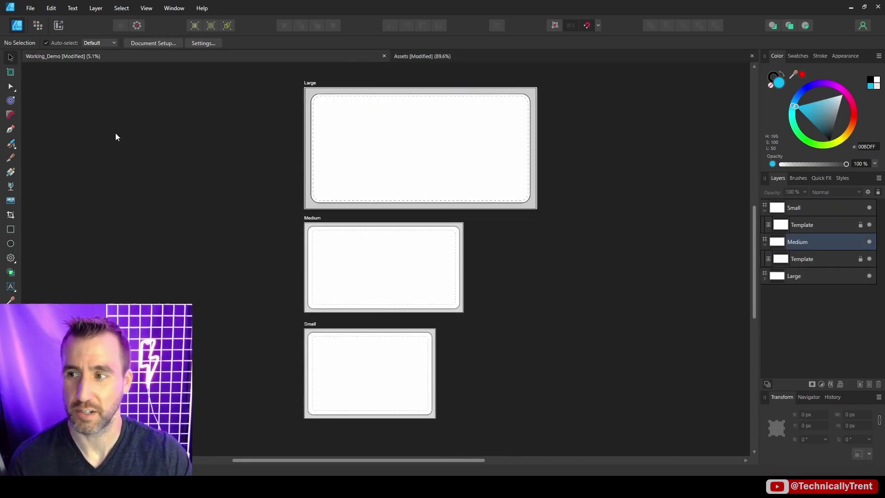
click(11, 72)
drag(575, 88, 732, 224)
click(781, 248)
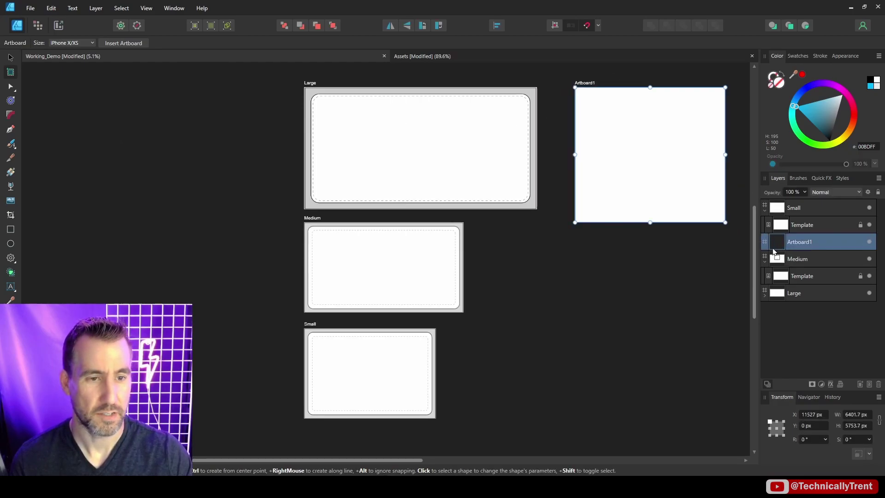
drag(774, 251, 800, 209)
double_click(802, 207)
Bring all the gothic artwork into the Assets artboard, enlarge it, and copy the ornate frame toward Large
click(499, 50)
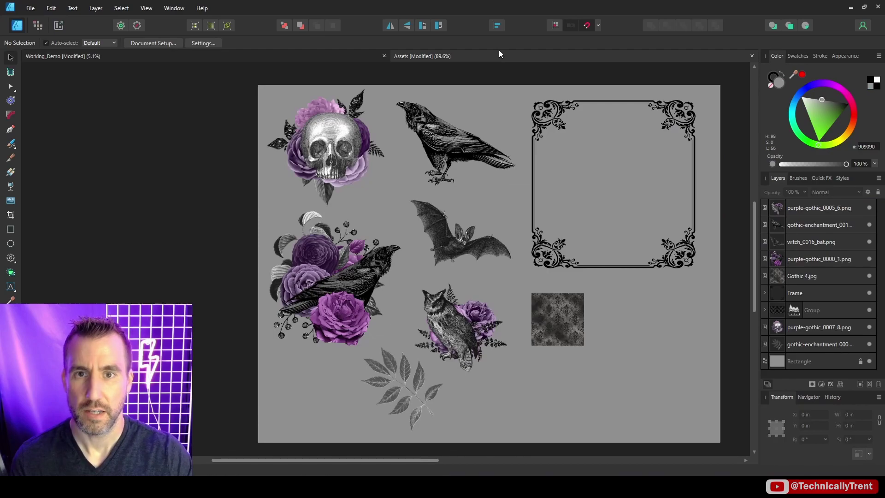
key(ctrl+a)
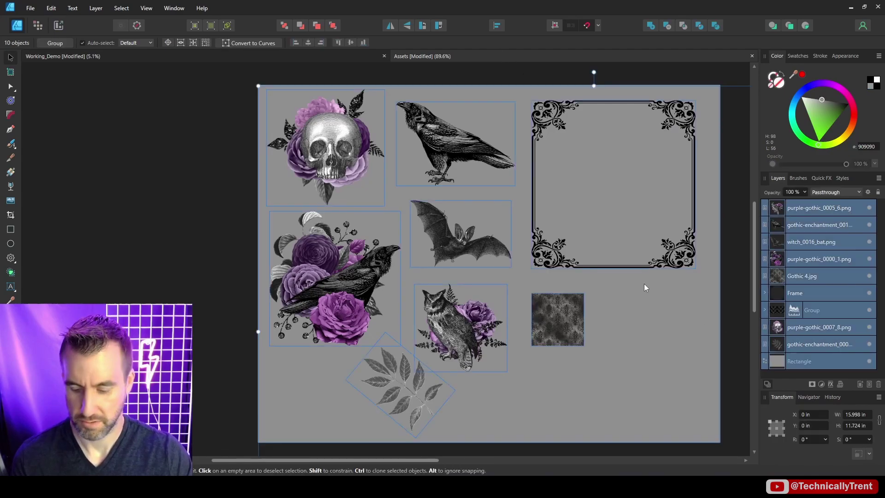
click(63, 56)
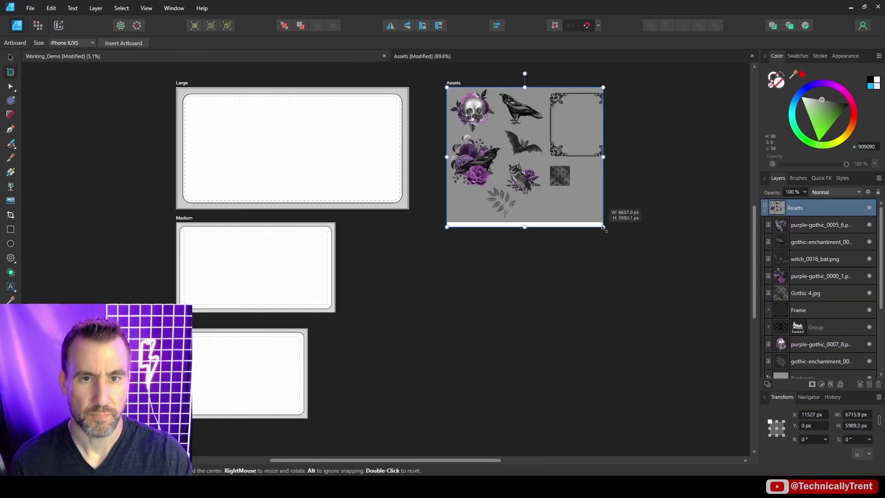
drag(603, 226, 640, 241)
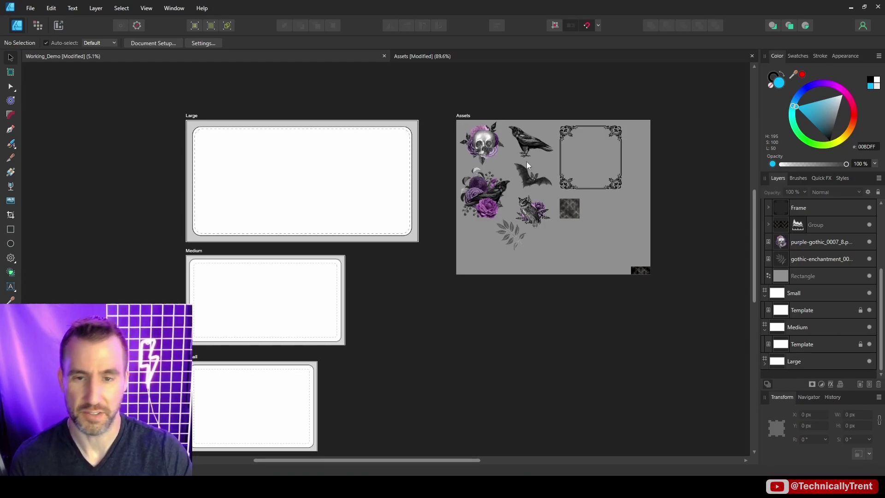
scroll(514, 141, up, 2)
click(586, 152)
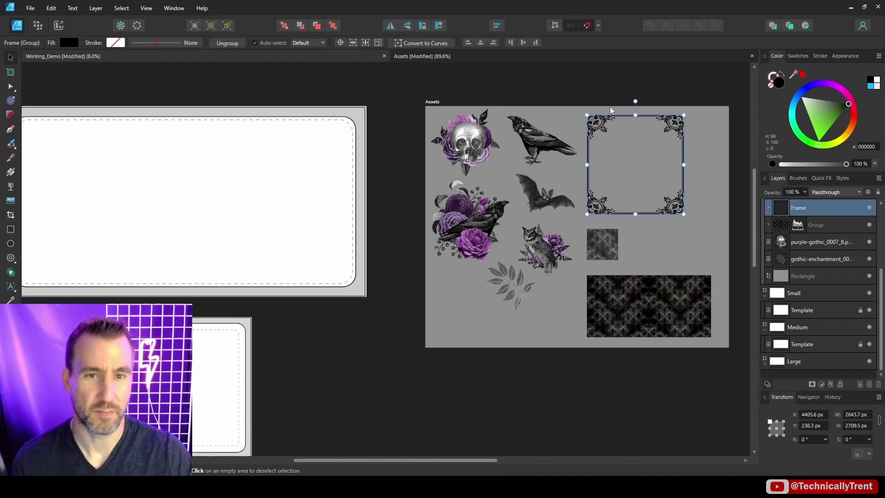
drag(607, 126, 185, 145)
Drop the ornate frame copy onto the Large desk mat
drag(320, 164, 474, 158)
key(a)
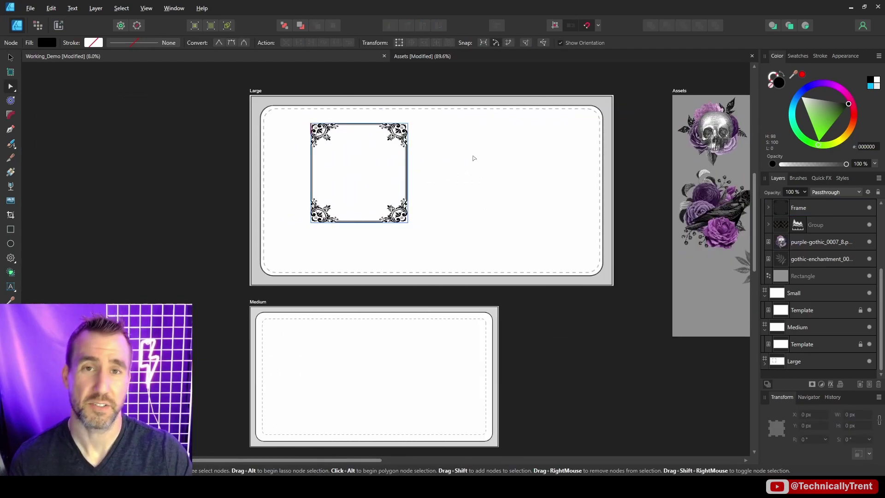
click(406, 138)
scroll(400, 137, up, 5)
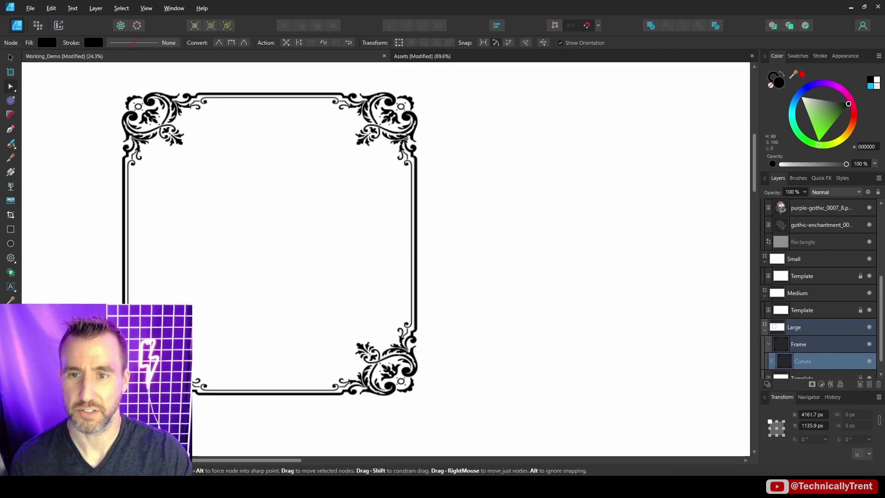
scroll(397, 136, down, 4)
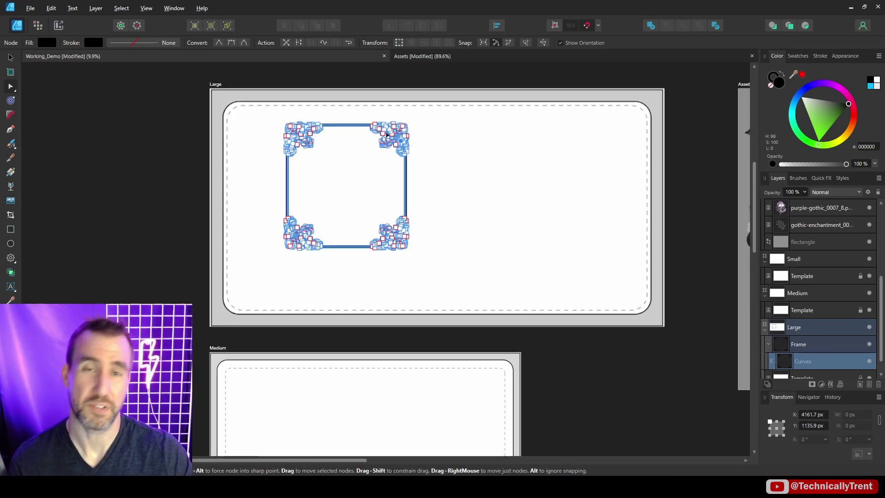
click(11, 58)
click(344, 165)
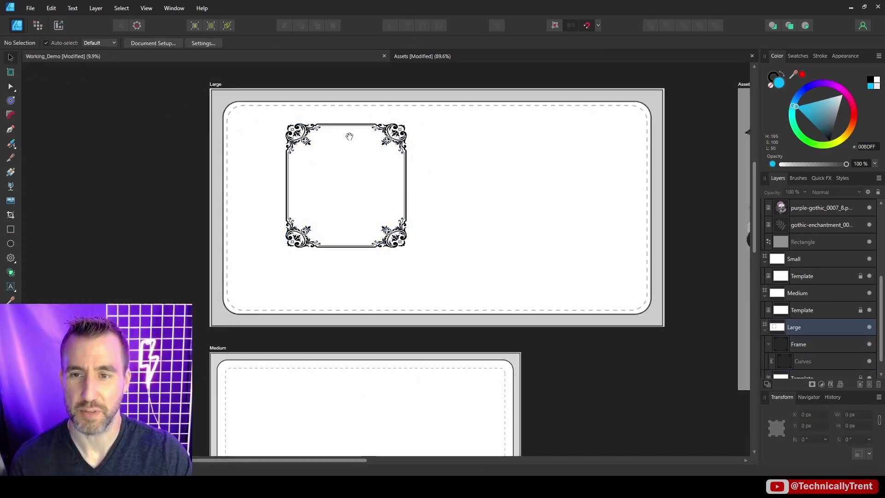
scroll(372, 154, up, 6)
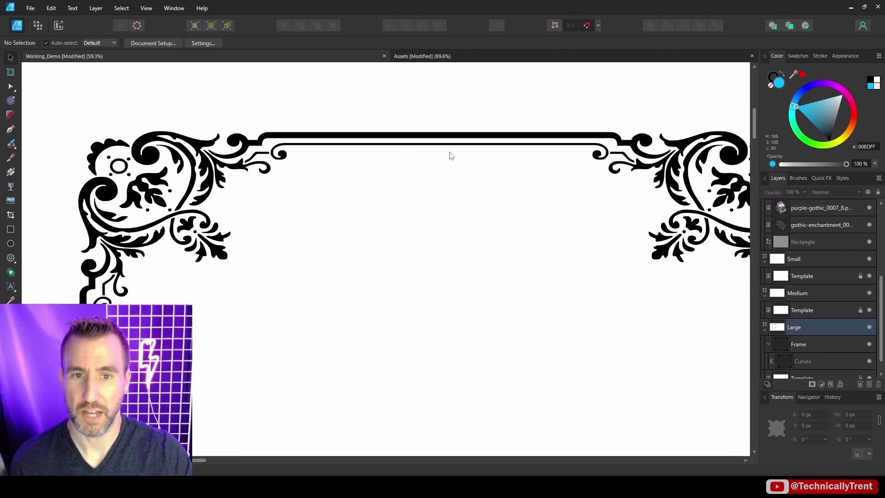
scroll(450, 157, down, 6)
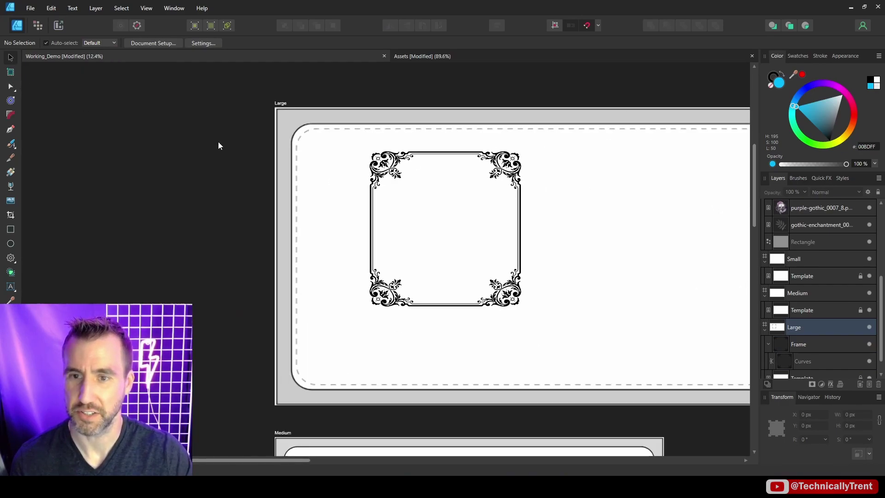
scroll(218, 146, right, 3)
Select the frame's right-side nodes and drag them far out to the right
drag(433, 304, 81, 117)
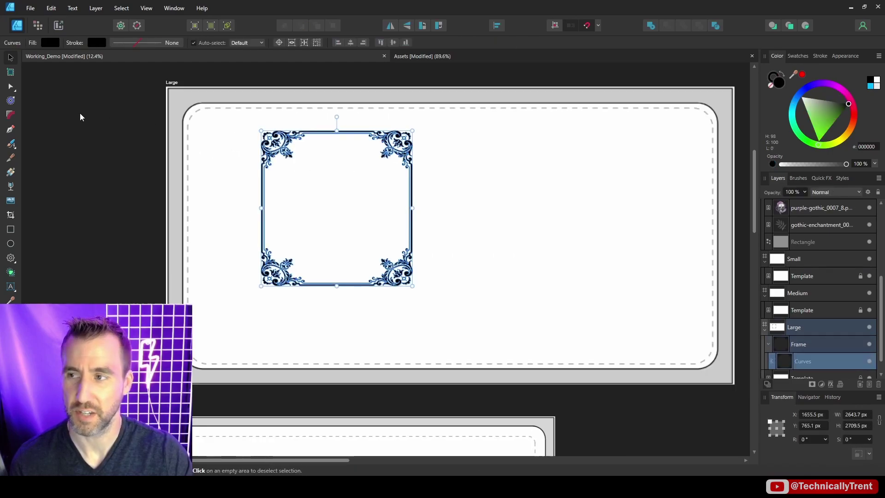
click(11, 87)
drag(348, 119, 481, 321)
drag(412, 156, 700, 156)
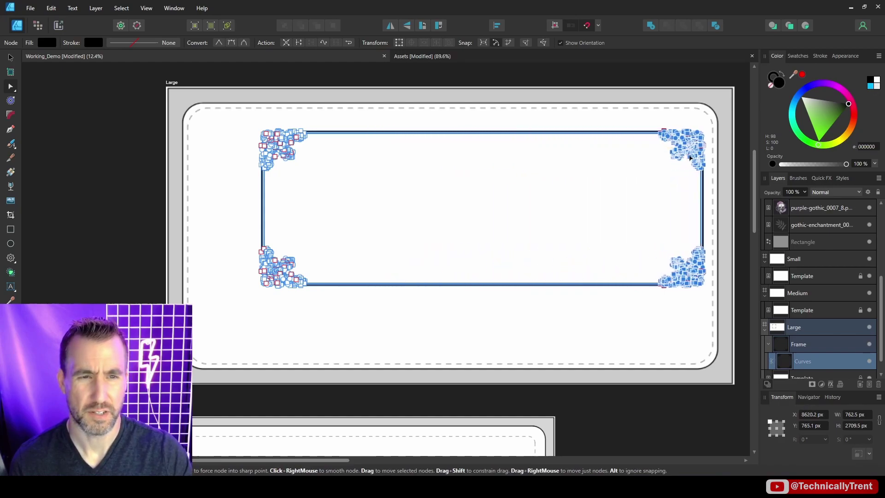
Drag the frame's left-corner nodes outward to the left, then clear the node selection
drag(211, 117, 347, 267)
drag(274, 155, 207, 155)
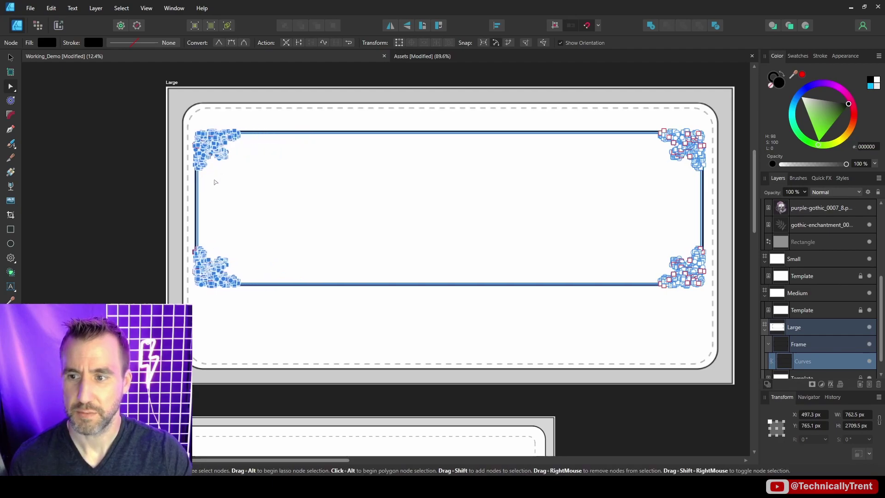
drag(151, 213, 703, 381)
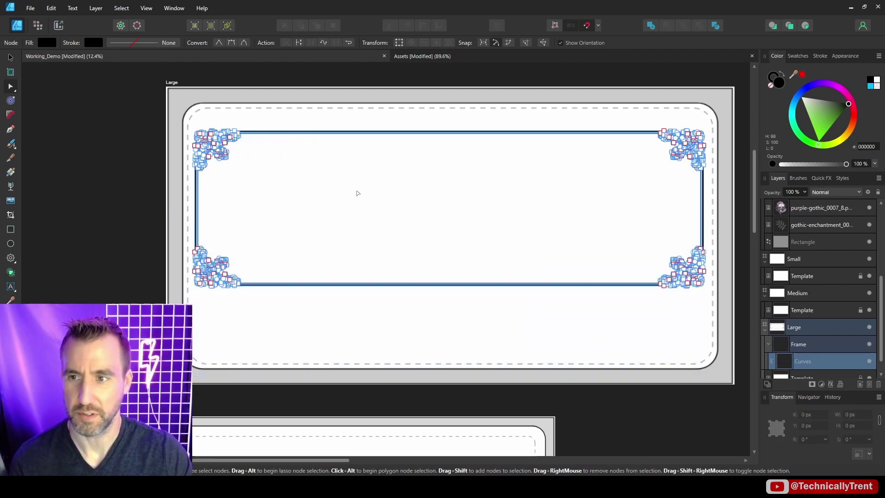
click(186, 148)
click(196, 148)
click(11, 57)
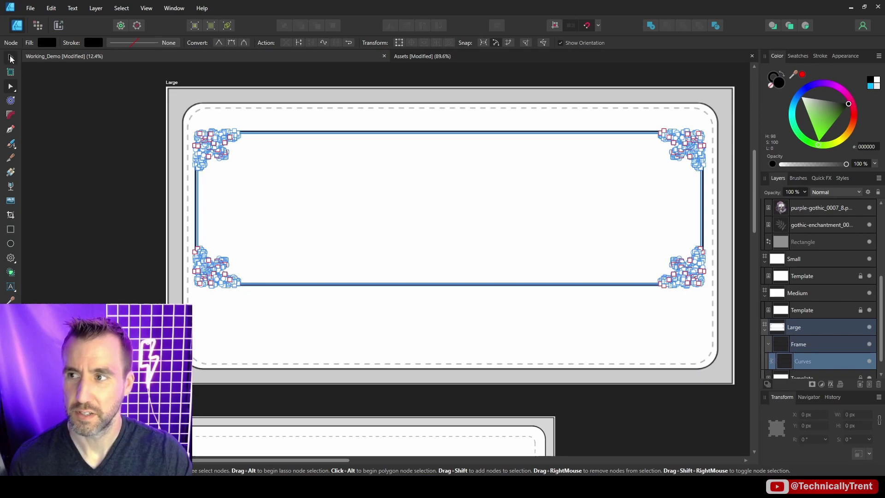
Move the frame up toward the card top and drag its bottom nodes down near the card bottom
drag(217, 150, 217, 134)
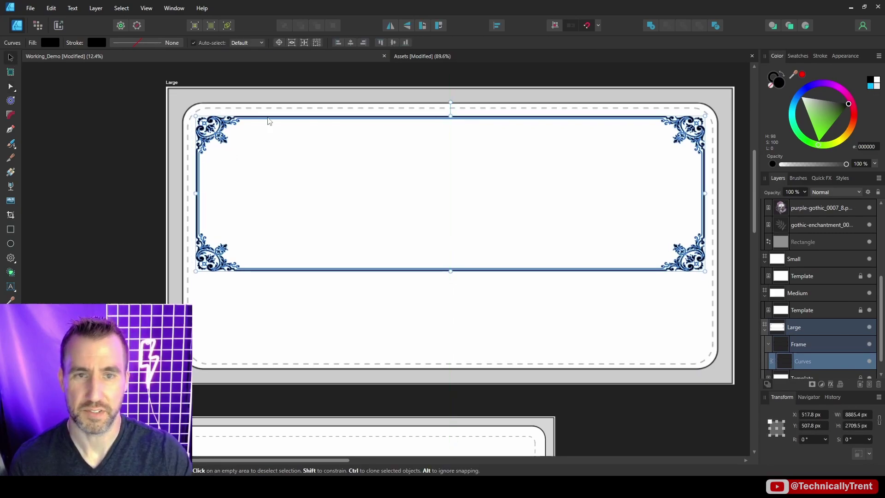
key(a)
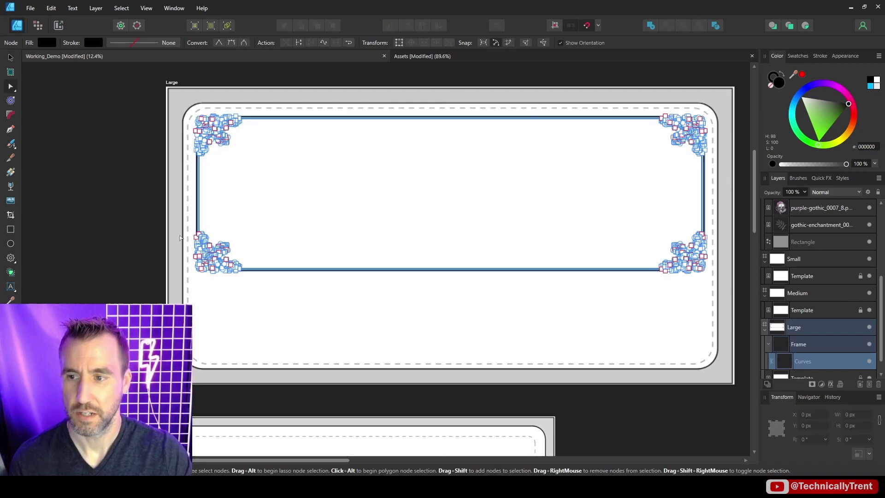
drag(144, 205, 724, 361)
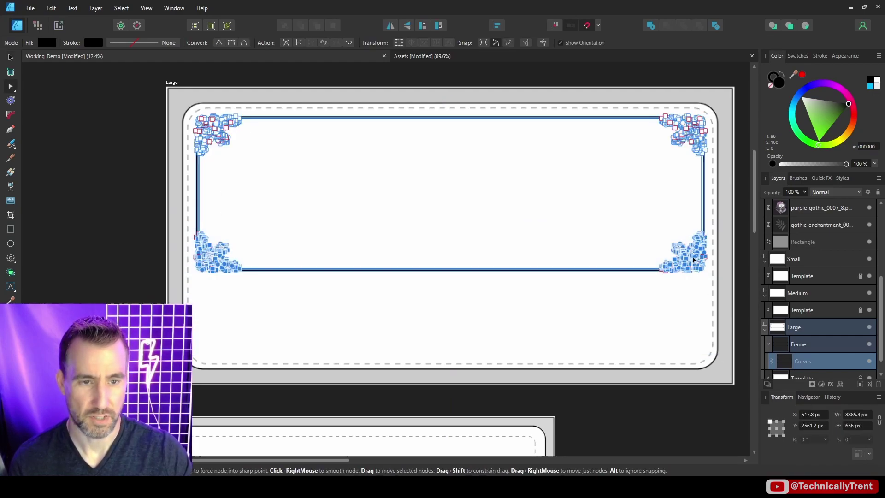
drag(696, 272, 697, 341)
click(679, 290)
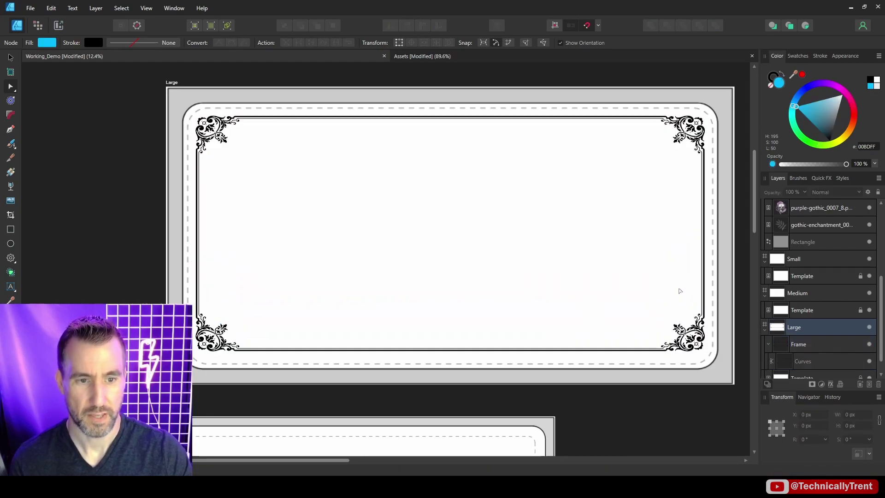
Check the frame's corner nodes across the mat, then deselect the Frame group
scroll(703, 157, up, 5)
click(704, 156)
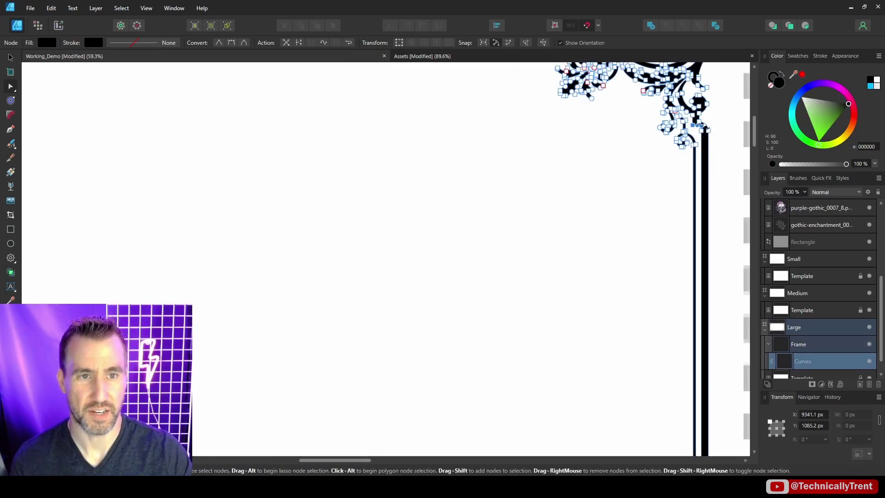
scroll(665, 306, down, 10)
scroll(665, 306, right, 3)
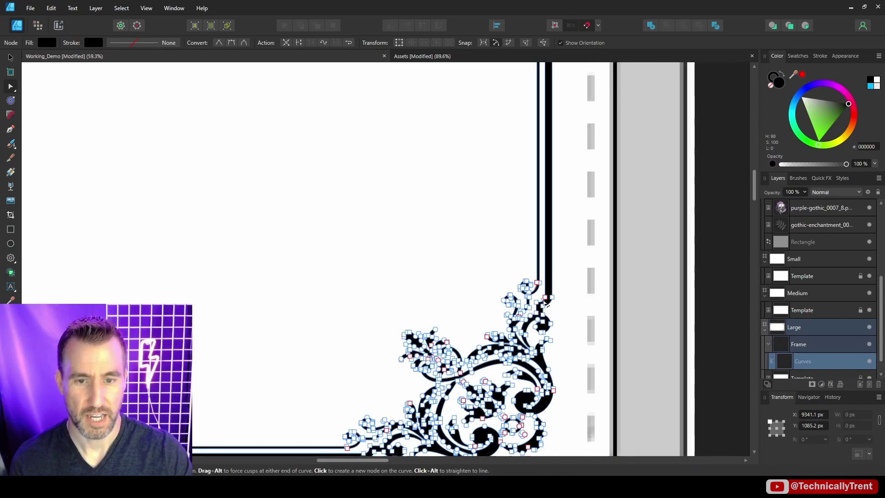
scroll(586, 300, down, 8)
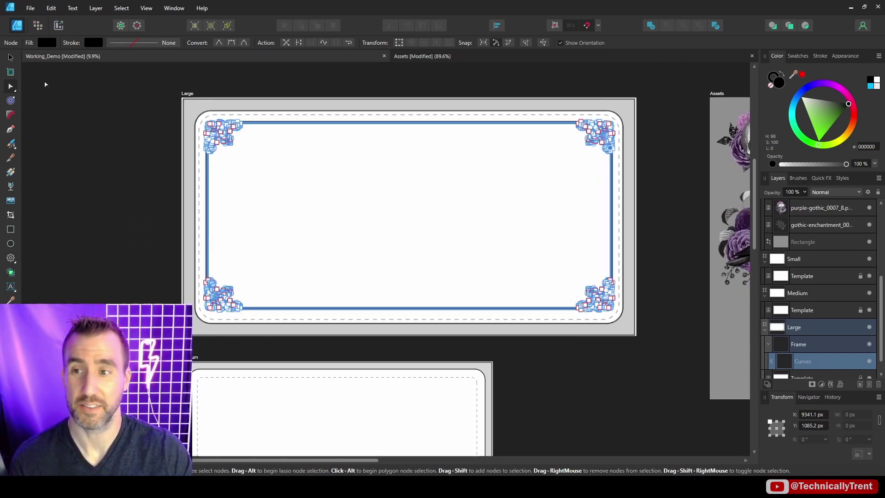
click(10, 57)
key(ctrl+d)
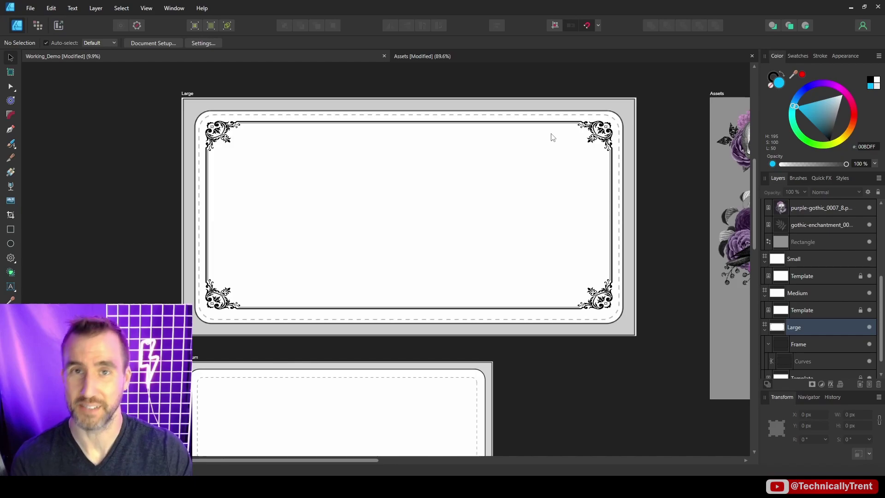
click(277, 122)
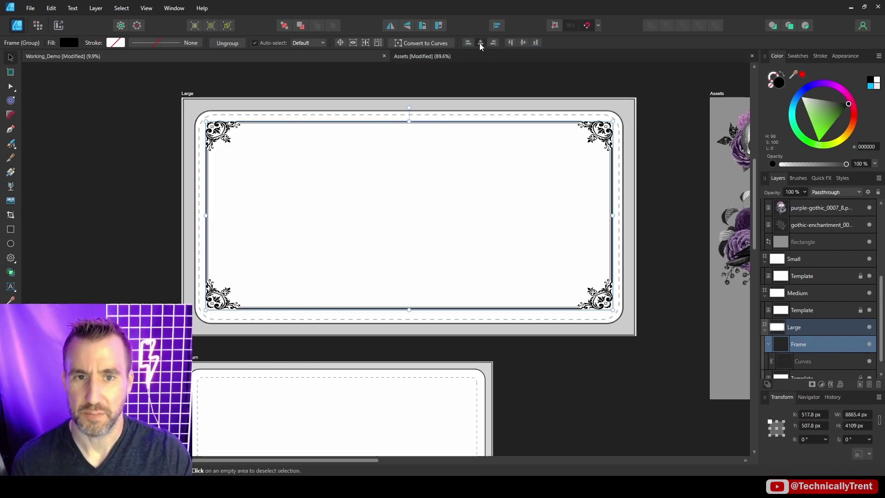
click(296, 149)
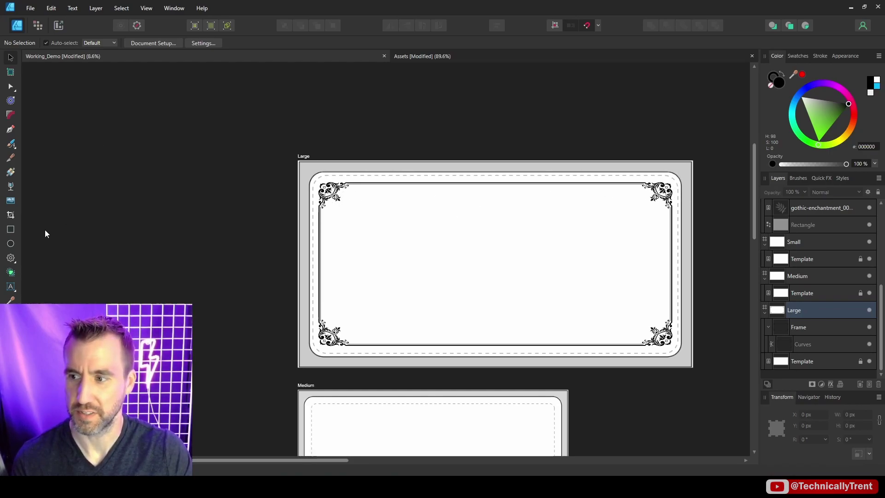
Draw a black rectangle covering the Large artboard and move the Frame layer above it
click(11, 230)
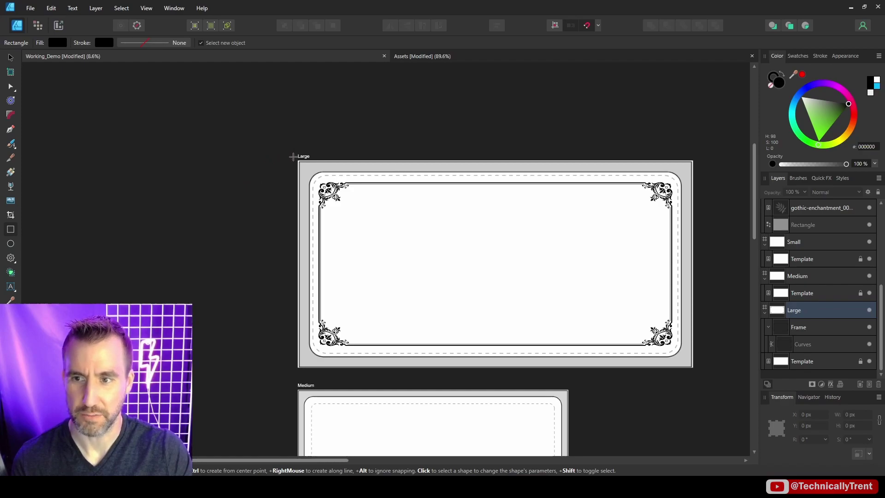
drag(293, 156, 694, 371)
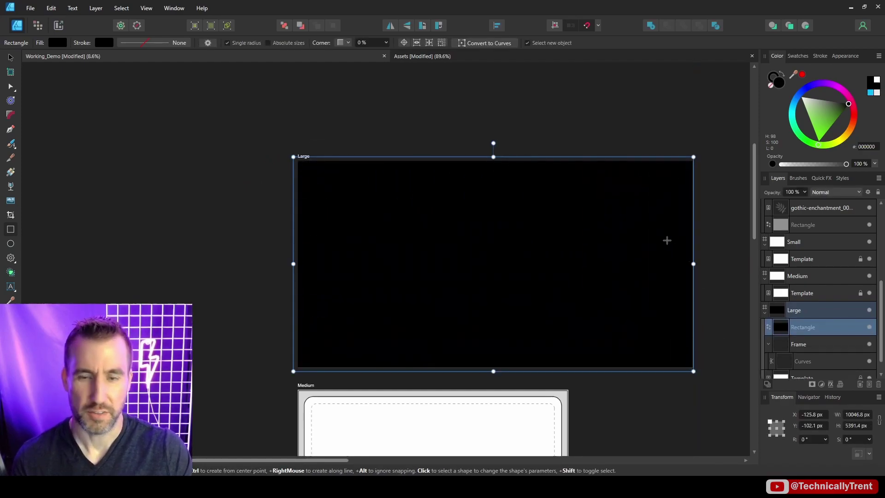
drag(783, 344, 779, 319)
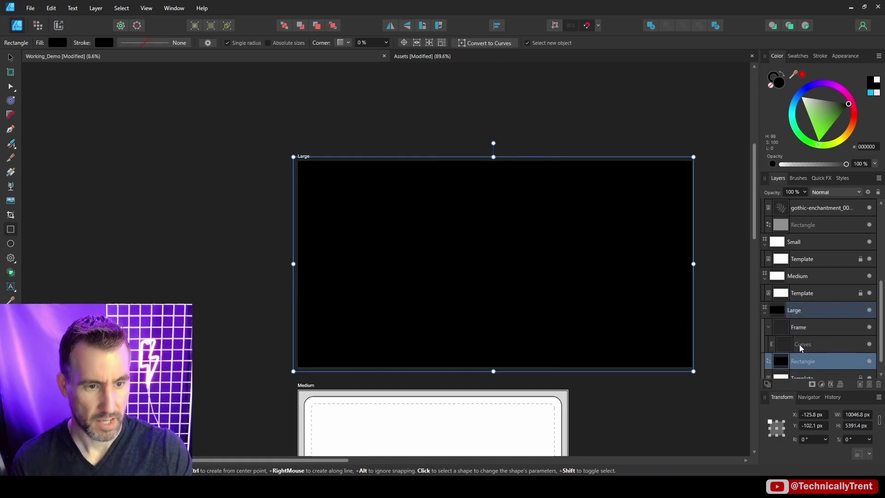
click(792, 328)
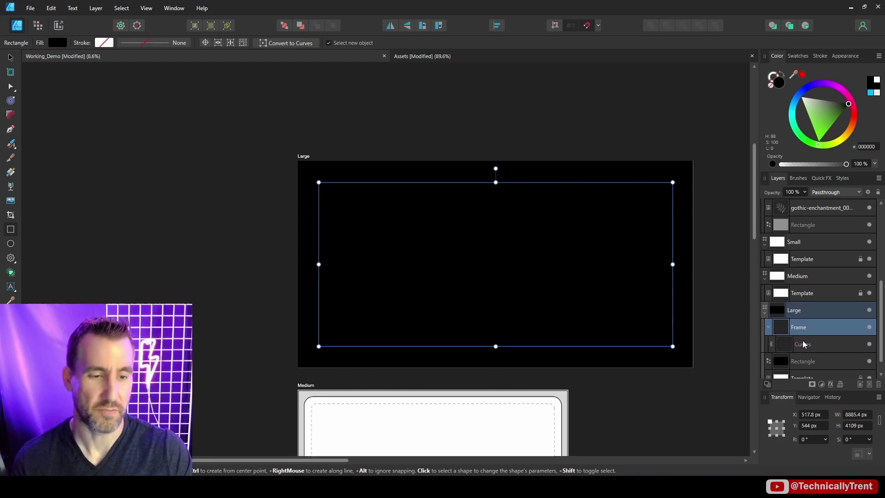
Set the frame's Curves fill to white and deselect it
click(802, 345)
click(823, 100)
drag(823, 101, 803, 78)
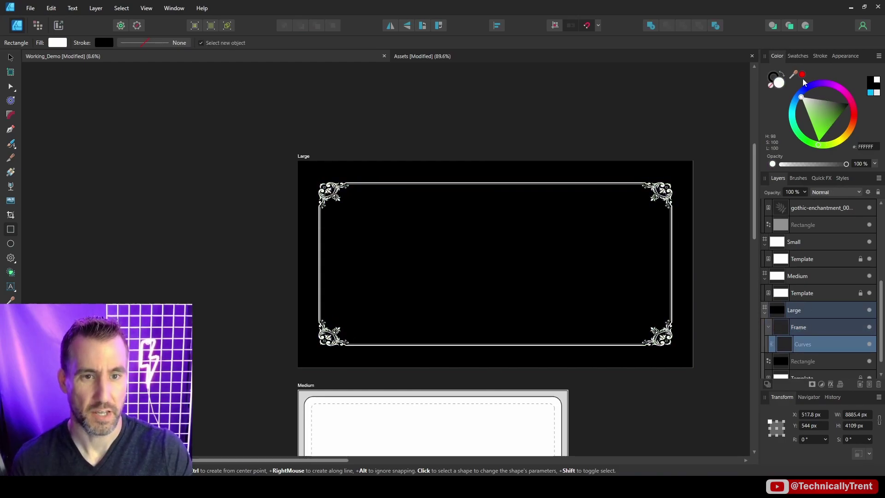
scroll(544, 239, up, 2)
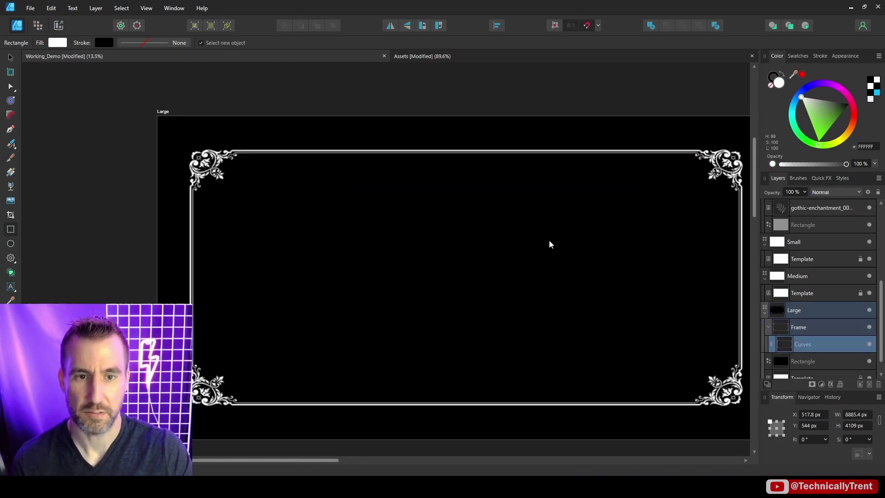
click(10, 58)
key(ctrl+d)
scroll(573, 176, down, 2)
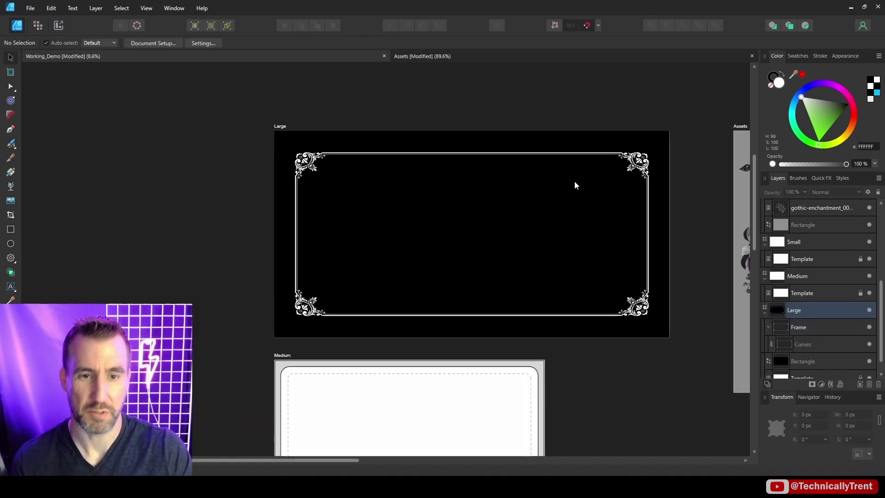
scroll(806, 317, down, 1)
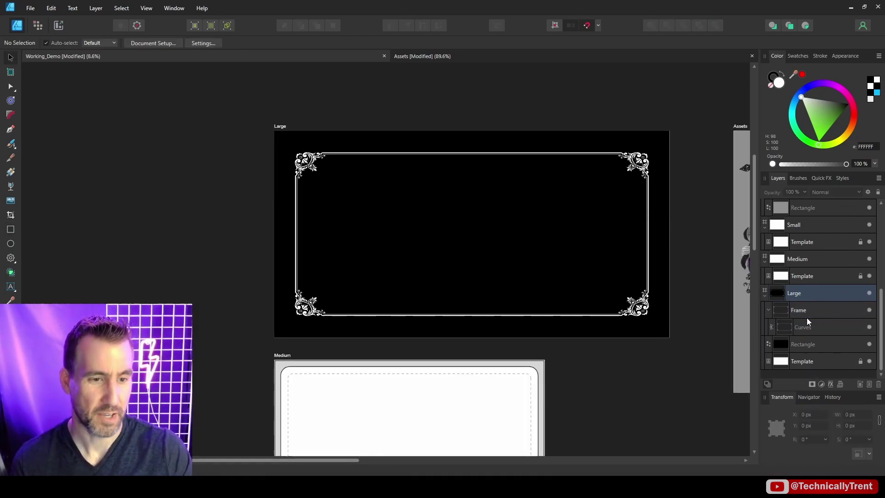
Move the Template layer above the Frame group and set its blending to Normal
click(835, 362)
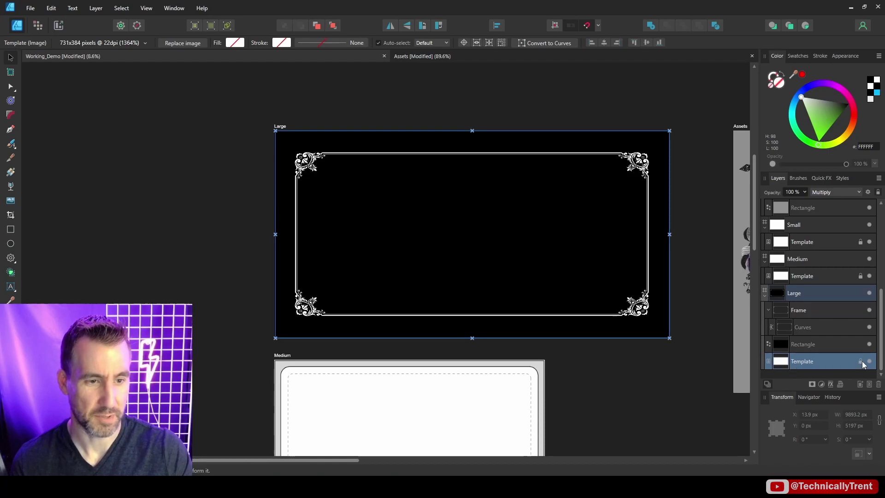
drag(780, 362, 775, 300)
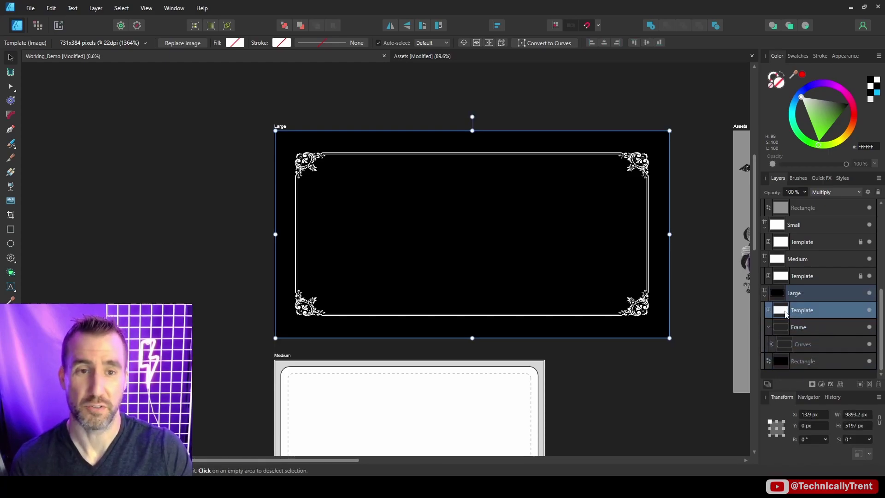
click(829, 191)
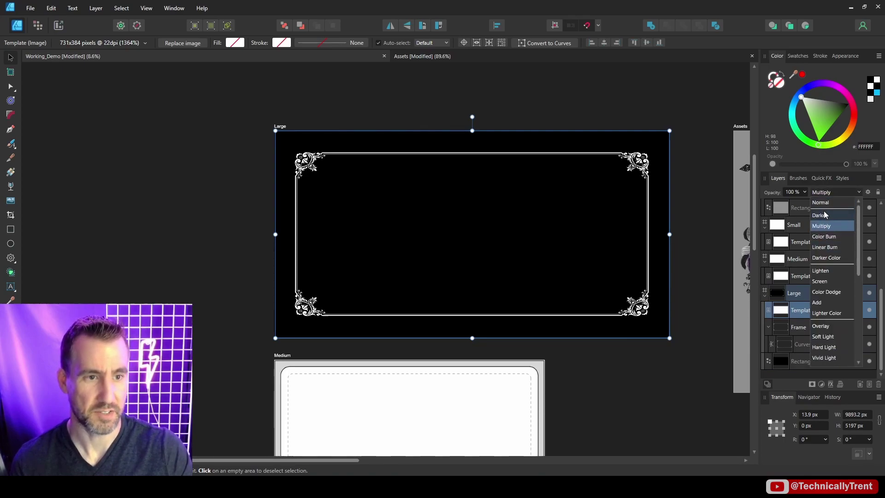
click(826, 204)
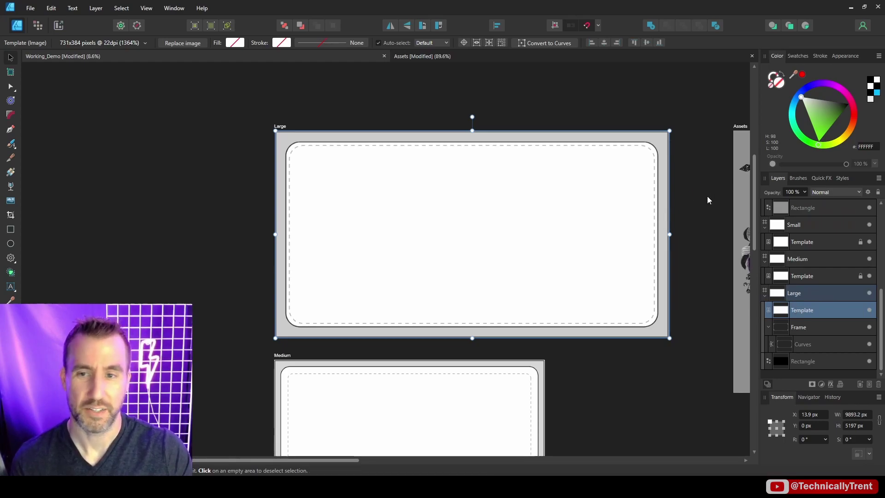
Fade the Large template to 39% opacity and lock the layer
click(859, 192)
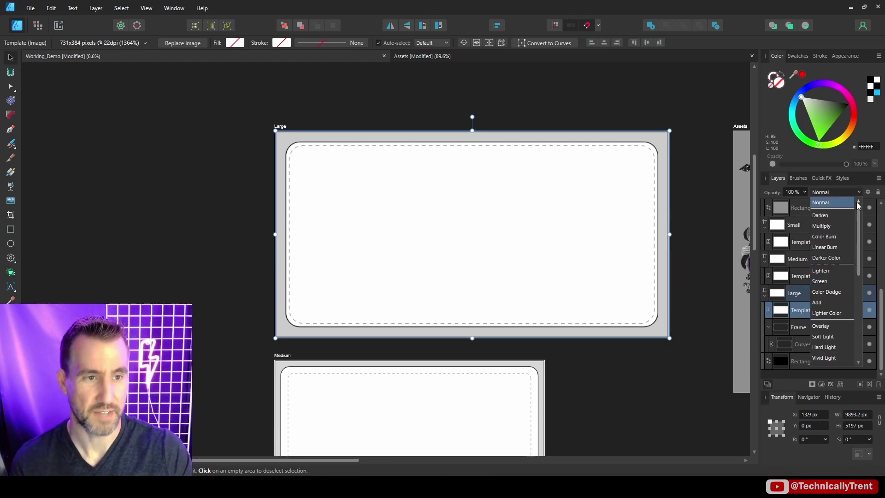
click(806, 193)
drag(805, 205, 765, 205)
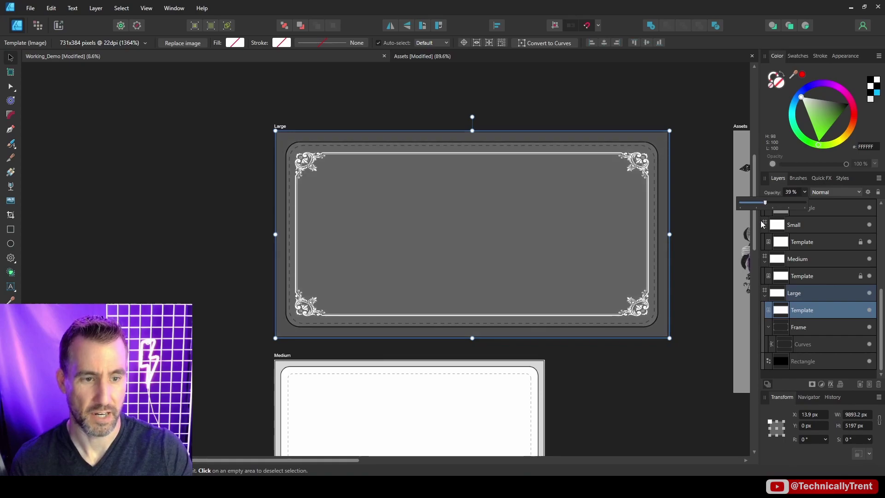
key(ctrl+l)
scroll(624, 173, up, 2)
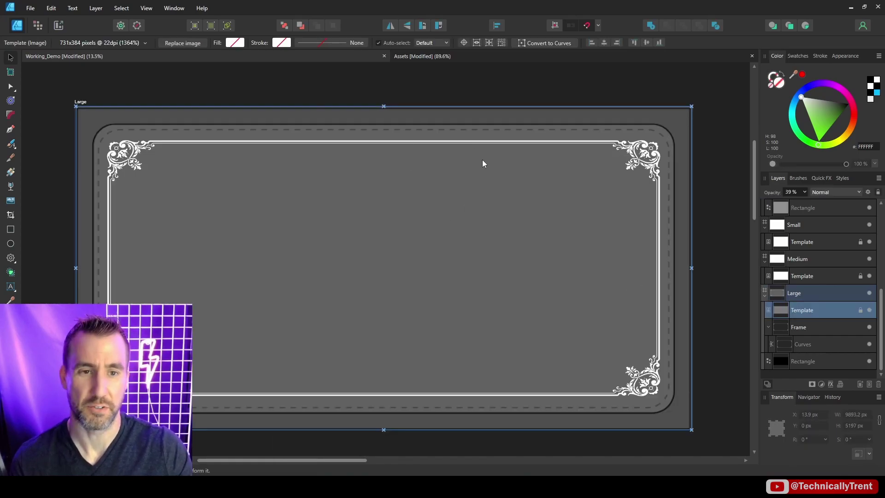
drag(409, 179, 452, 165)
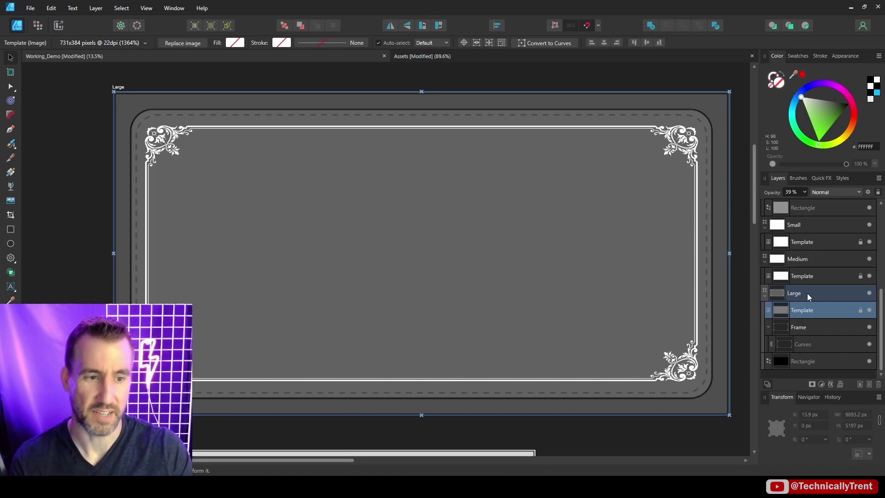
Toggle the template's visibility on and off to compare it with the frame
click(869, 310)
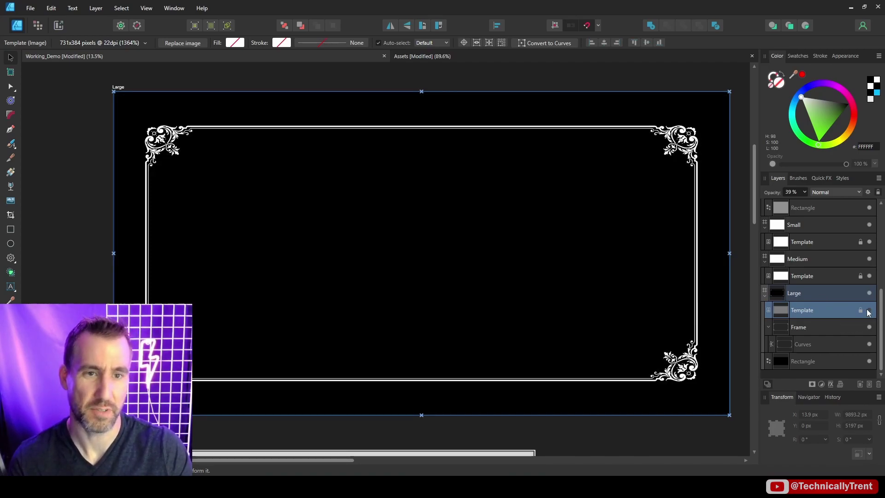
click(553, 88)
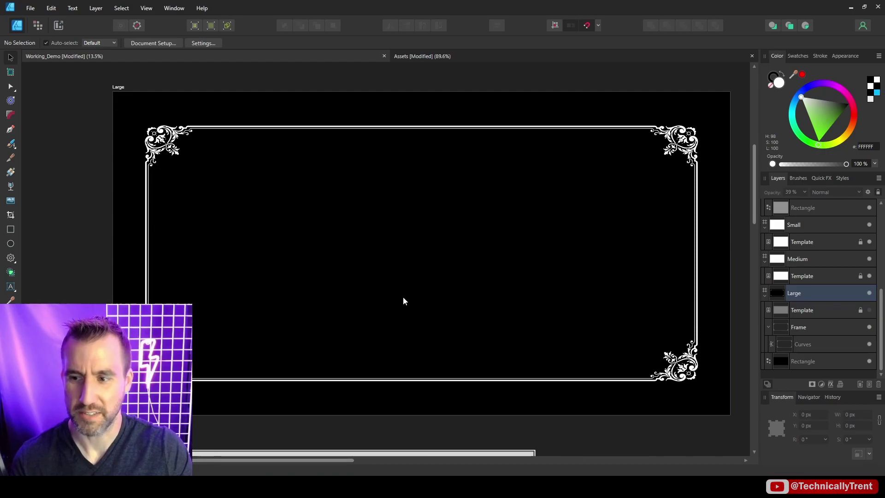
click(869, 310)
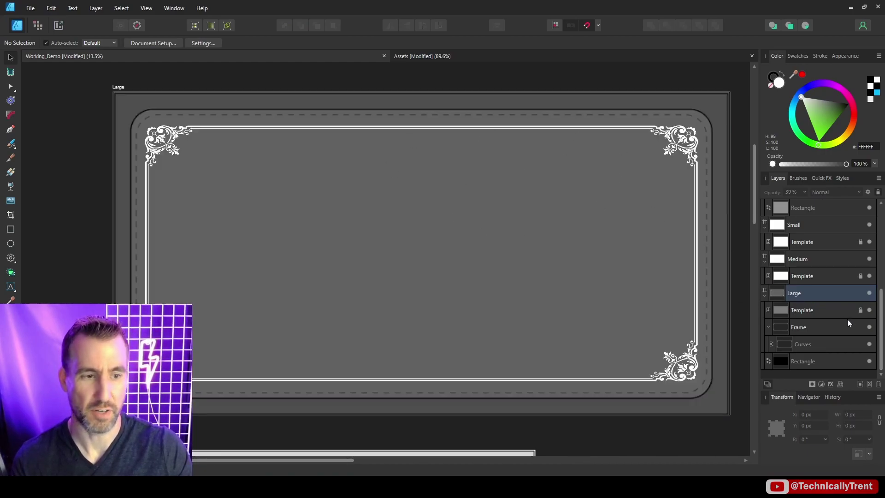
click(869, 311)
click(869, 310)
click(869, 311)
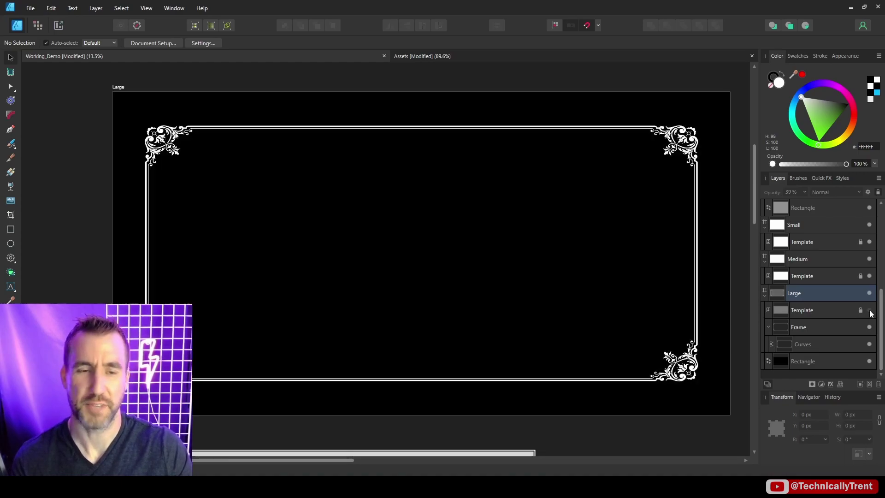
click(869, 310)
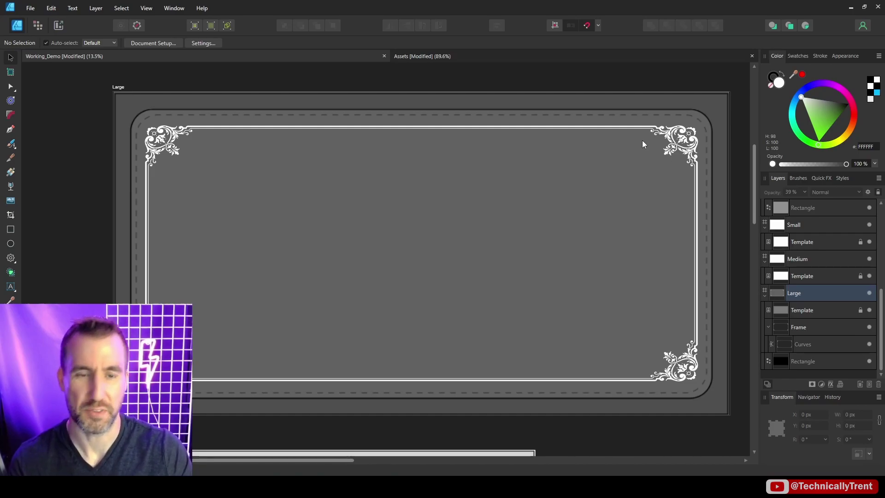
scroll(645, 121, down, 3)
scroll(619, 120, up, 1)
Copy the purple skull image (purple-gothic_0007_8.png) to the top of Large and centre it horizontally
scroll(576, 117, down, 1)
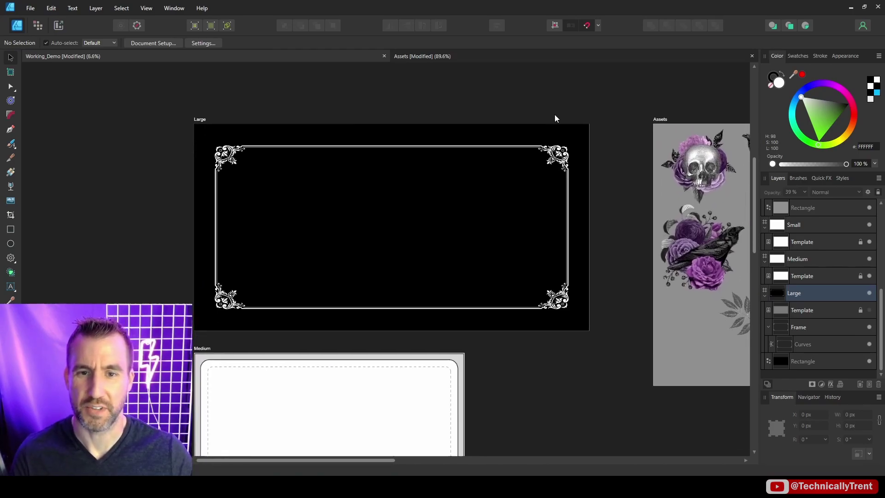
click(698, 166)
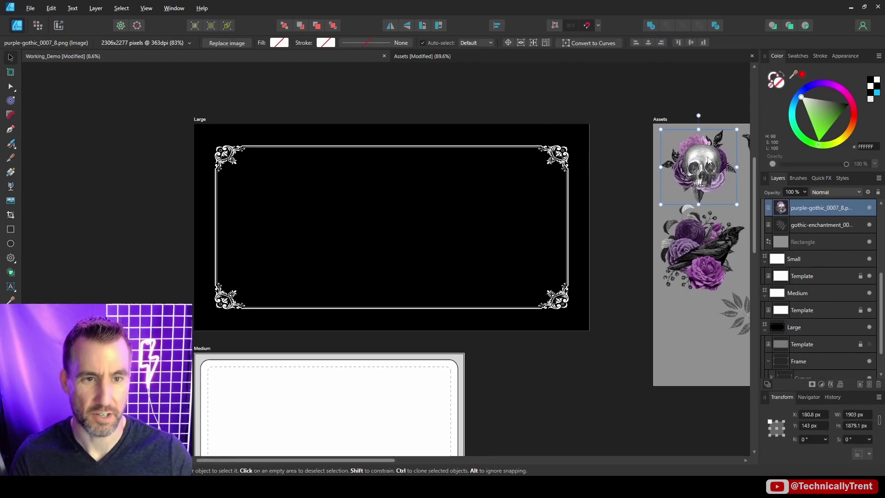
drag(709, 162, 417, 188)
click(421, 188)
click(649, 44)
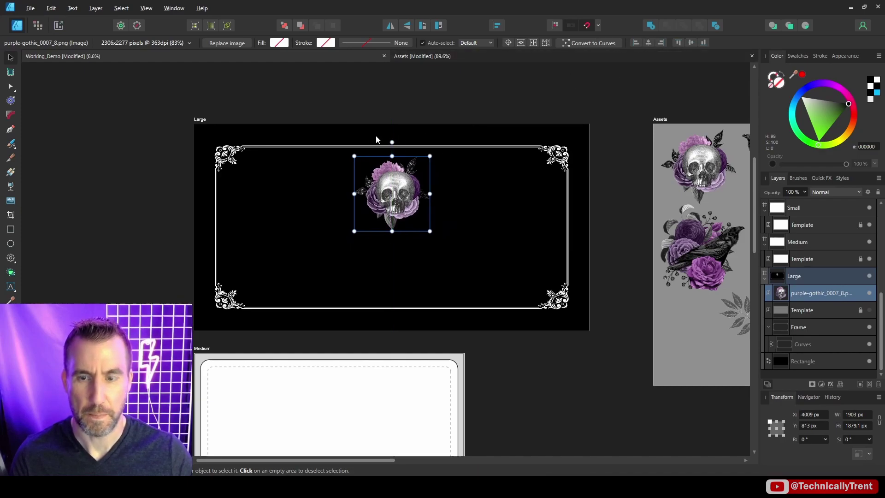
click(330, 122)
scroll(401, 145, left, 2)
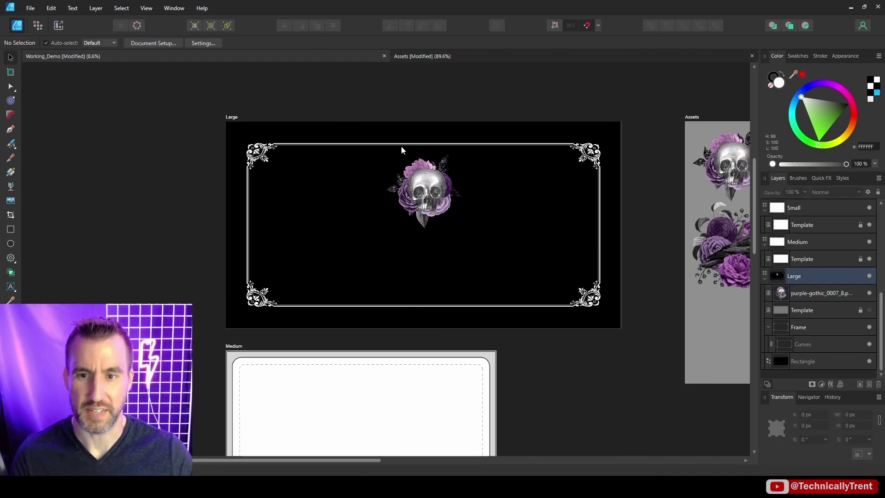
scroll(405, 148, up, 1)
scroll(417, 155, left, 1)
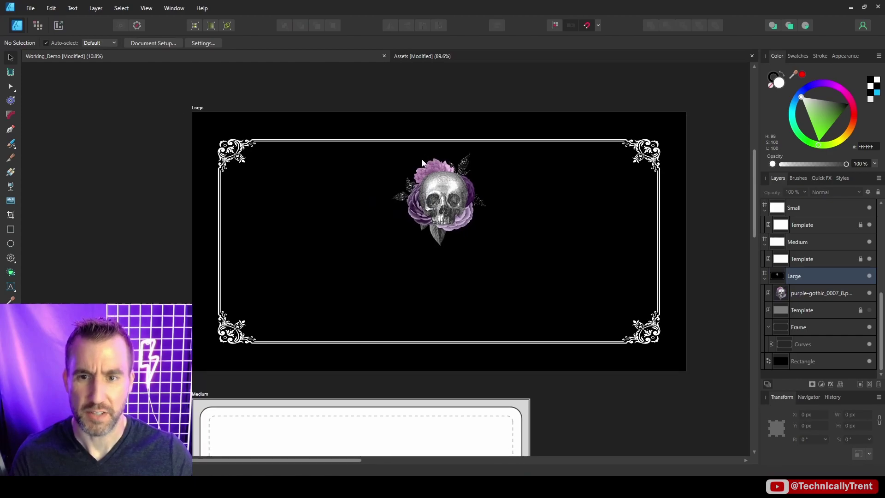
click(403, 202)
scroll(433, 193, up, 2)
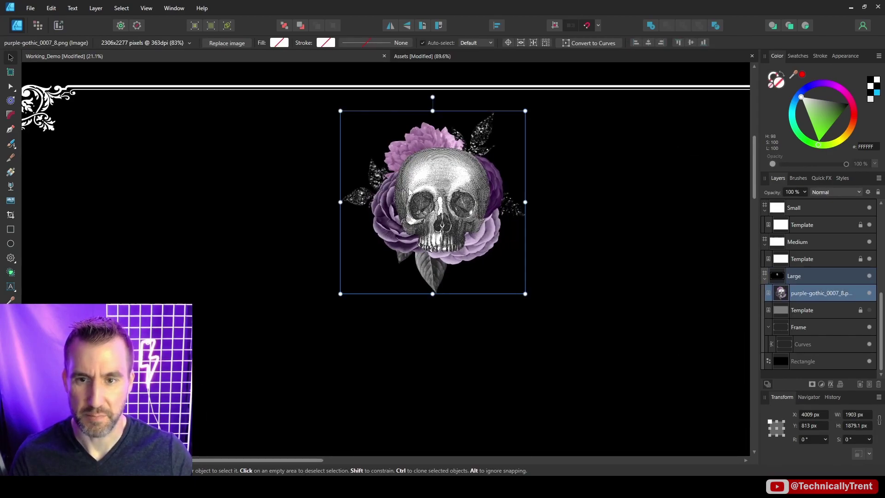
scroll(452, 158, down, 1)
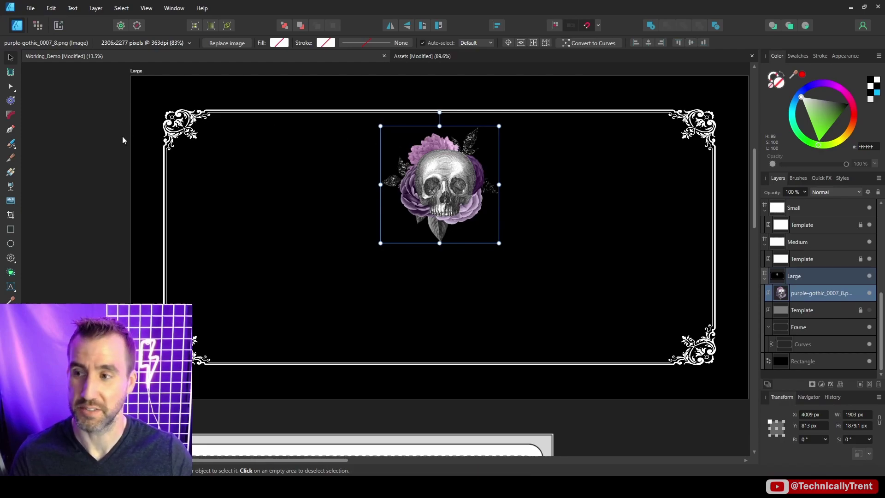
Draw a thin 5BFF00 green bar down the Large artboard and centre it horizontally
click(10, 229)
scroll(425, 129, down, 1)
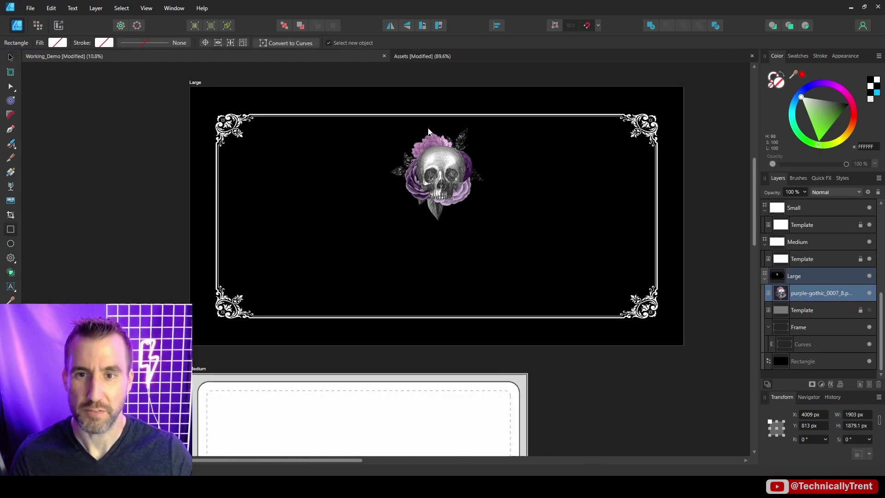
drag(436, 76, 442, 361)
click(818, 143)
scroll(439, 223, up, 3)
drag(442, 219, 440, 219)
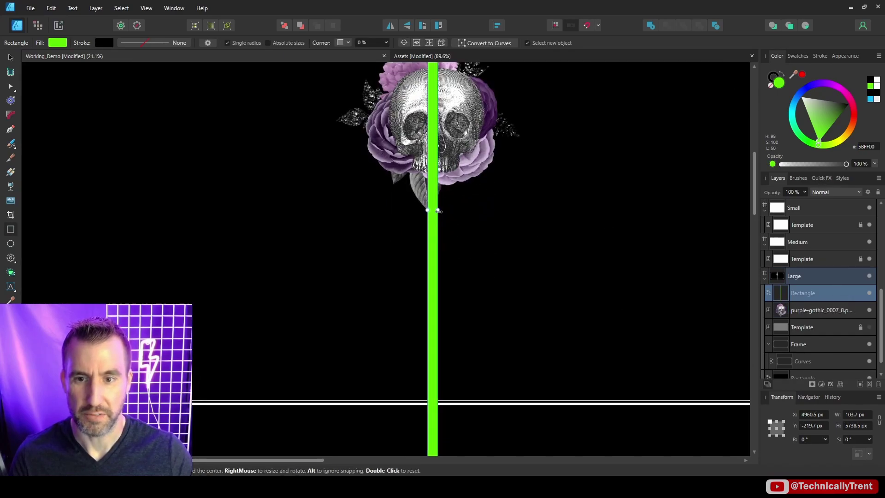
scroll(508, 118, down, 2)
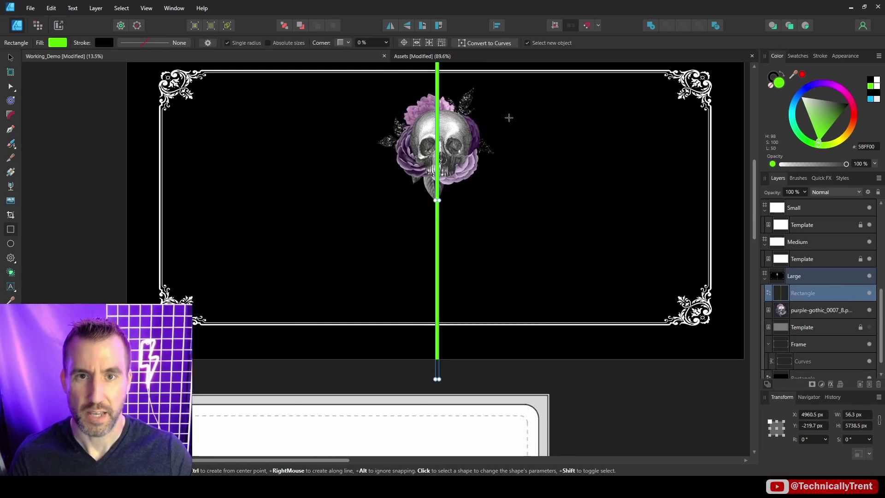
click(497, 25)
click(518, 59)
scroll(493, 149, down, 2)
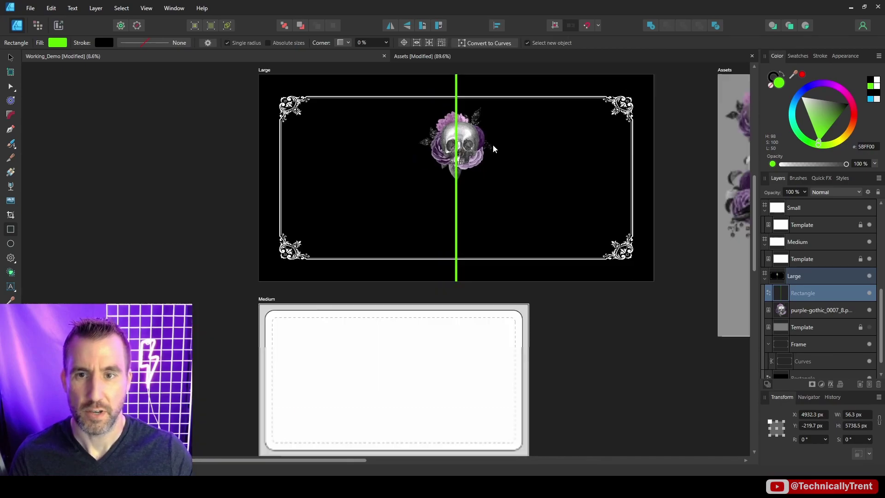
Nudge the skull image slightly up and left
click(10, 57)
scroll(428, 134, up, 3)
click(516, 141)
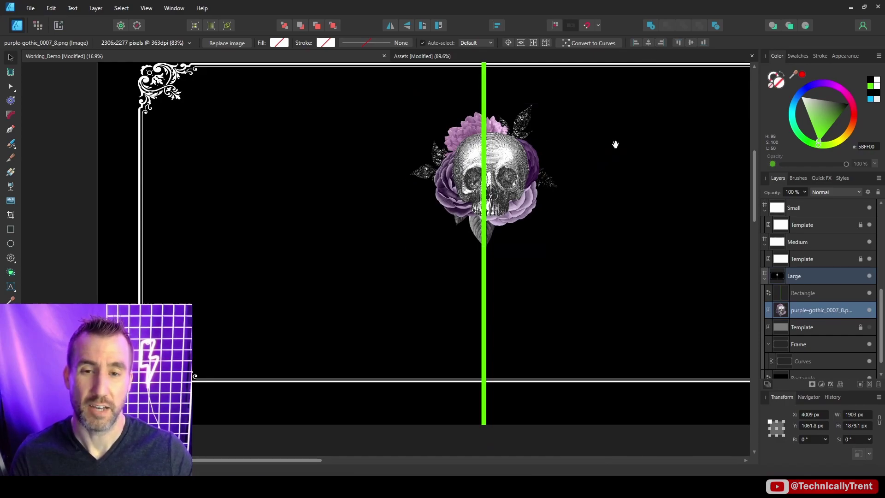
scroll(581, 159, up, 1)
scroll(476, 173, up, 1)
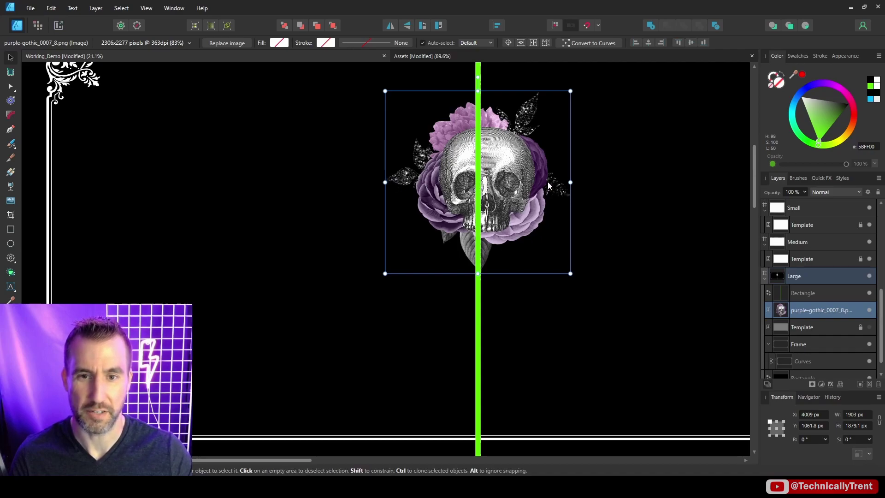
mouse_move(493, 192)
mouse_down()
mouse_move(483, 184)
mouse_move(497, 176)
mouse_up()
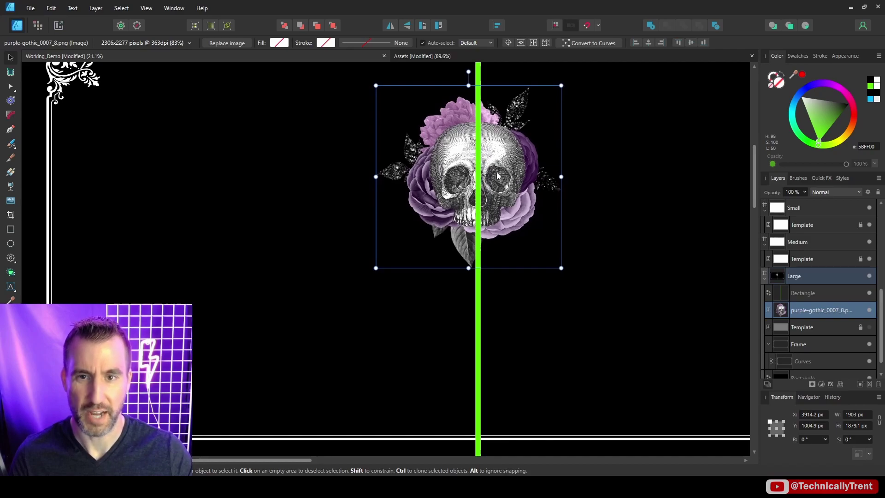
scroll(518, 175, down, 2)
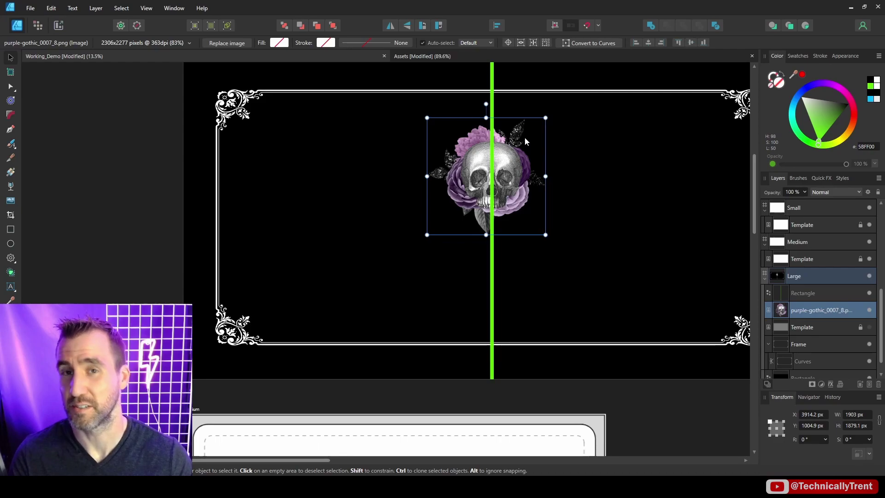
Copy the mirrored leaf sprigs onto Large, align and group them, and centre them on the green bar
scroll(321, 203, down, 4)
drag(695, 288, 379, 247)
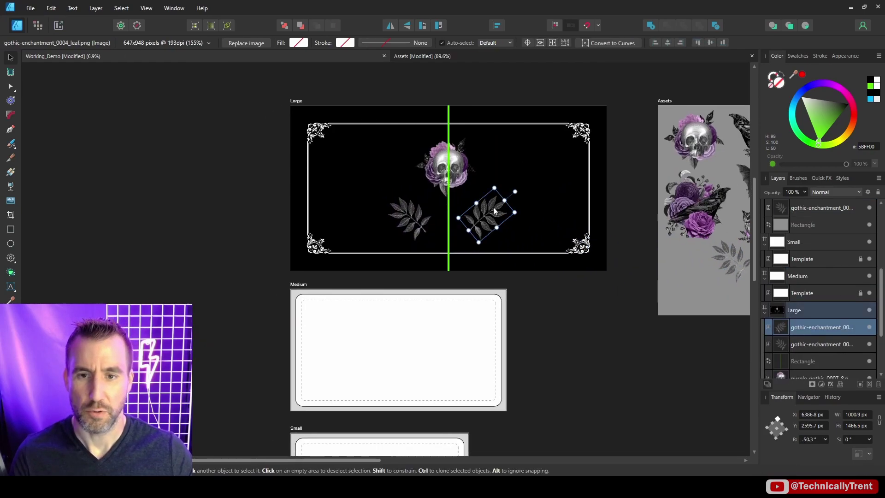
scroll(495, 216, up, 4)
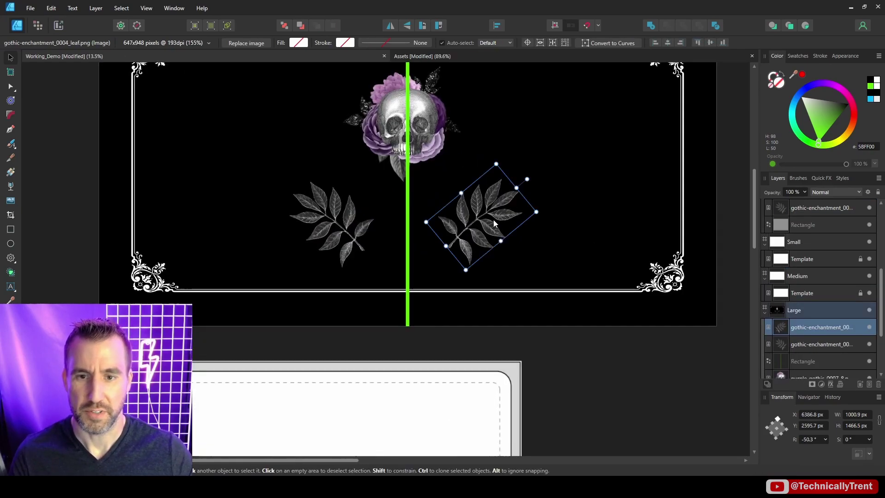
shift+click(330, 217)
click(497, 26)
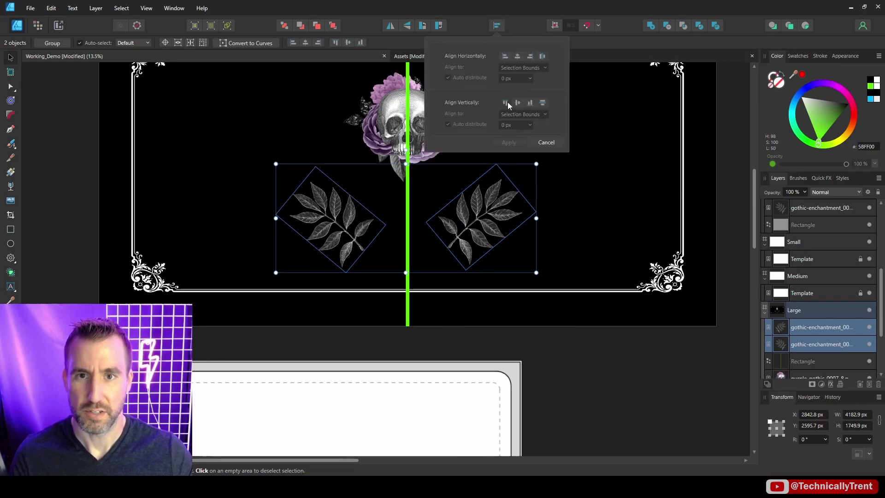
click(516, 103)
click(509, 143)
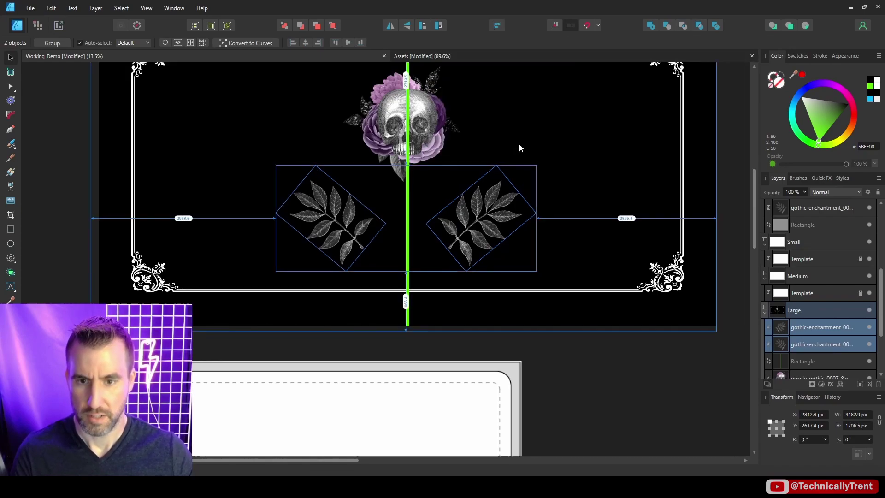
key(ctrl+g)
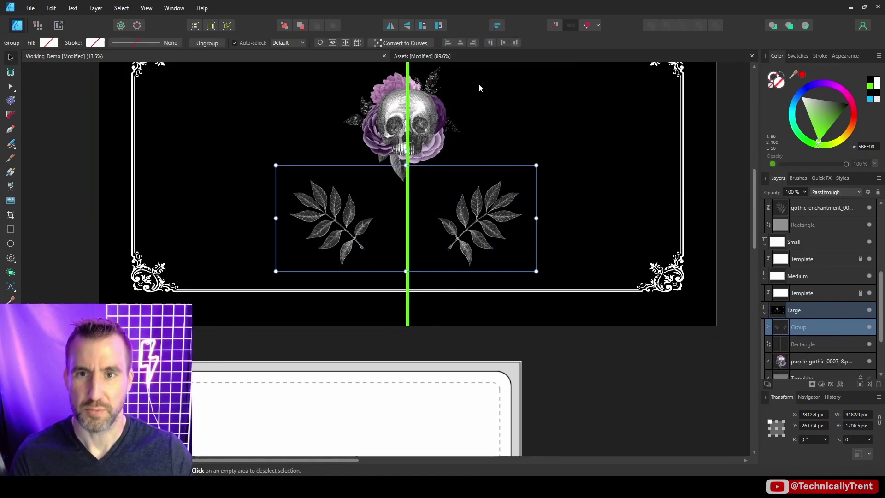
click(461, 42)
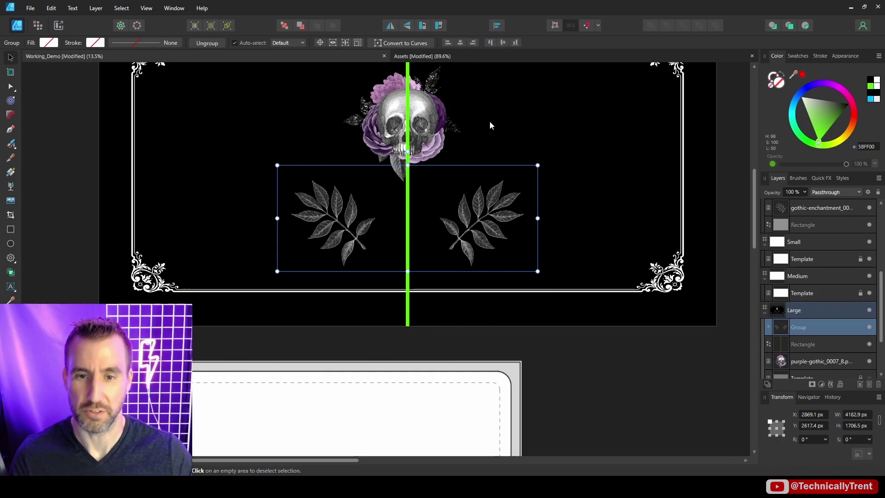
scroll(507, 157, up, 3)
scroll(518, 180, down, 5)
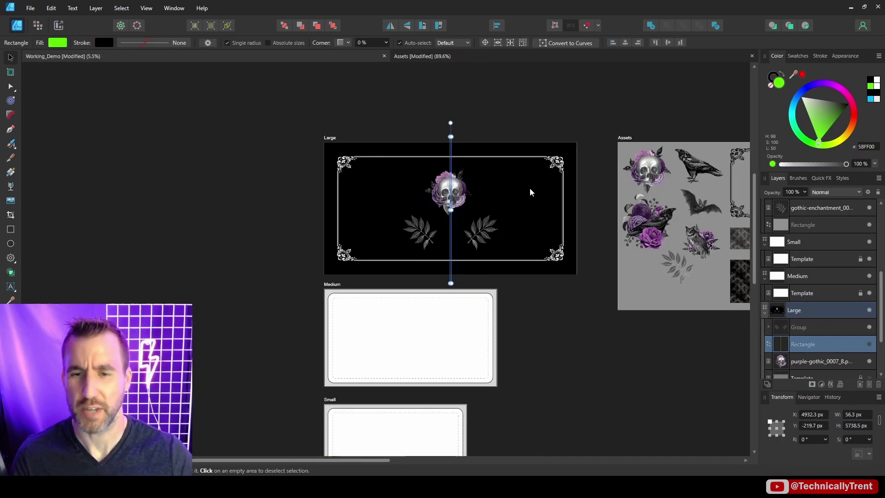
Select the green centre line and pan and zoom around the Large artboard layout
click(560, 145)
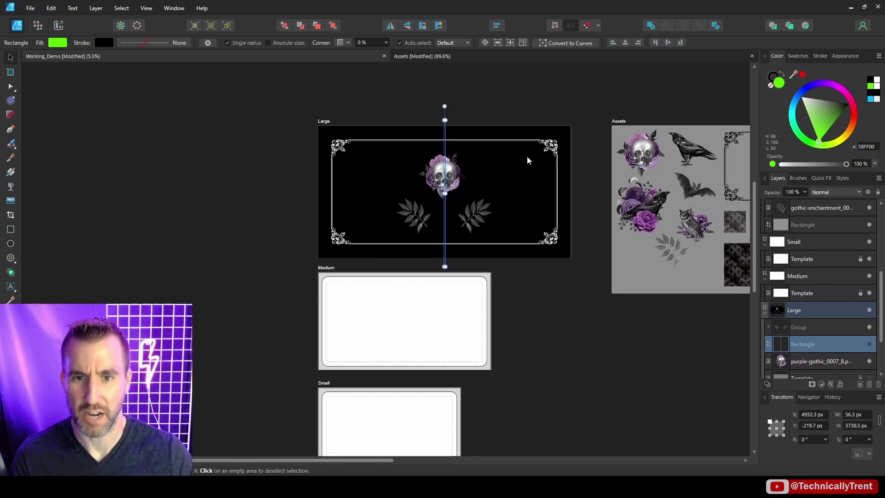
scroll(517, 321, left, 2)
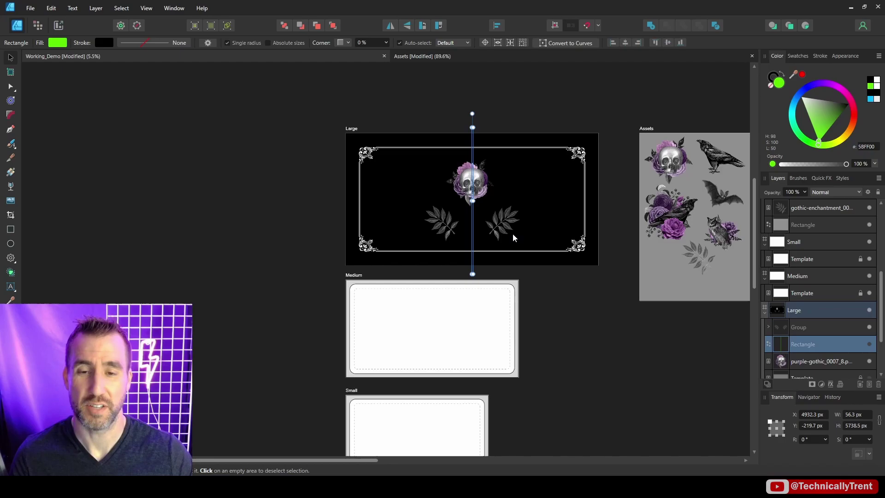
scroll(512, 233, up, 1)
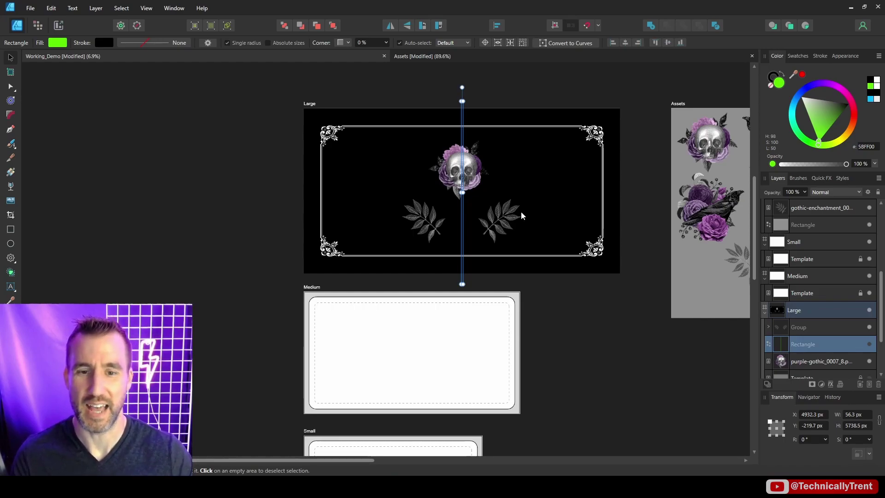
scroll(566, 249, down, 3)
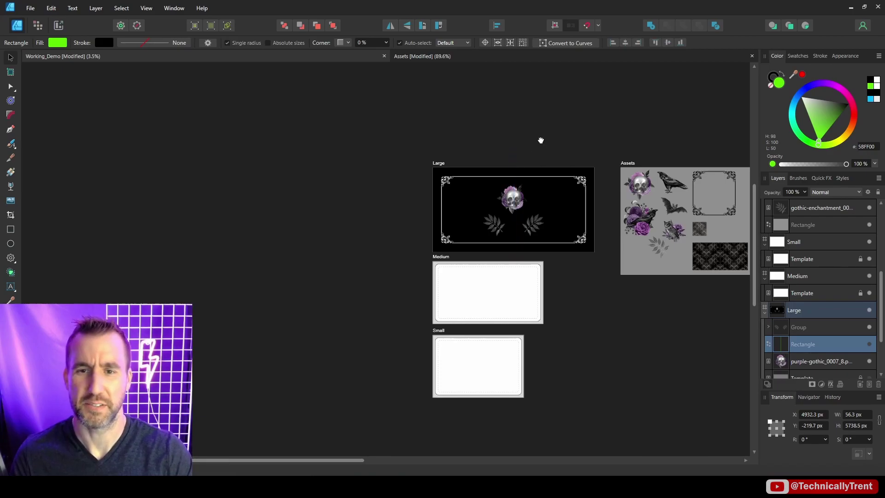
scroll(509, 186, up, 2)
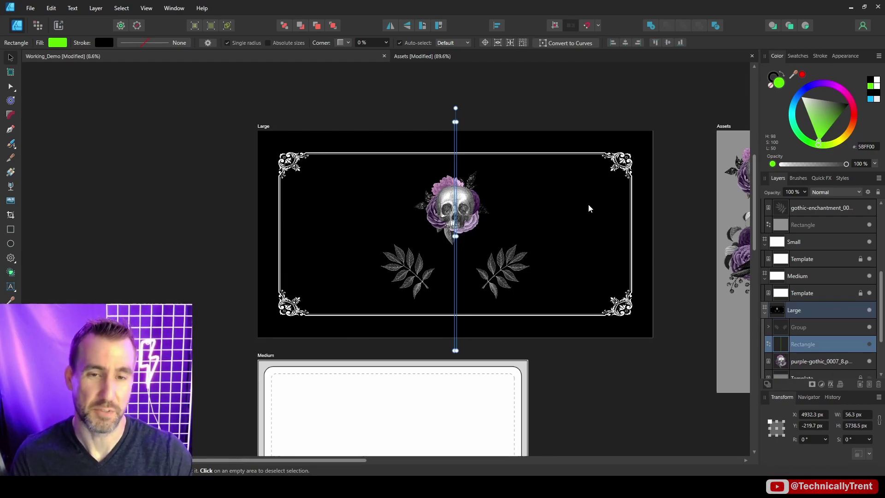
scroll(553, 203, left, 1)
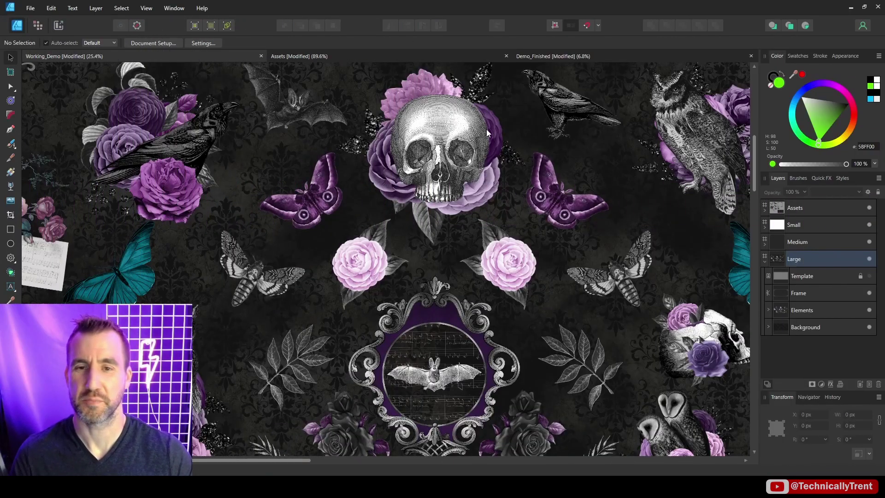
scroll(497, 159, down, 3)
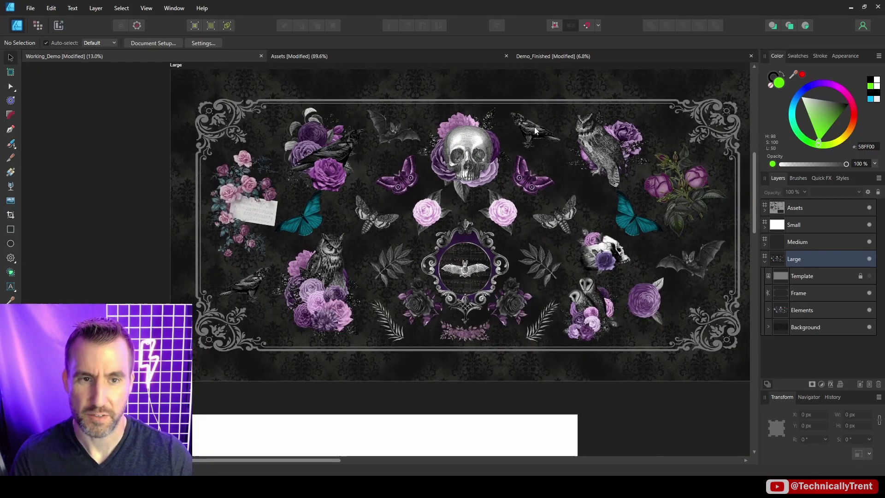
click(535, 126)
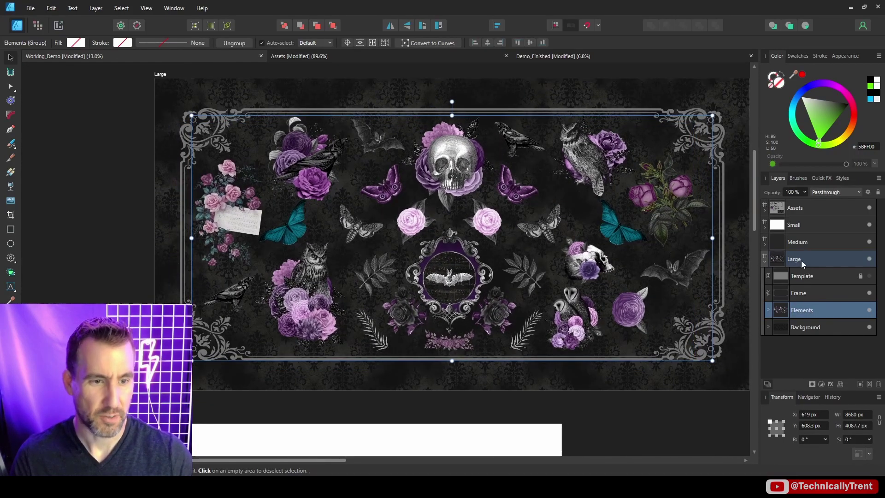
click(813, 296)
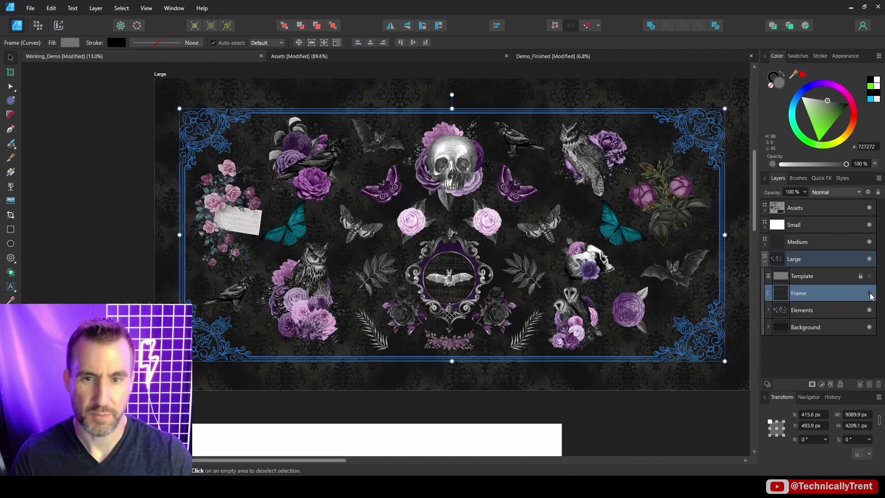
click(801, 314)
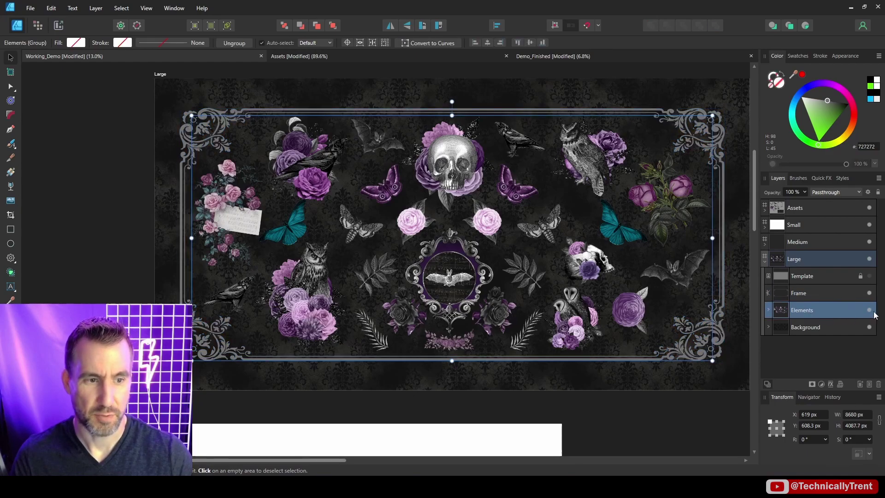
click(870, 311)
click(870, 311)
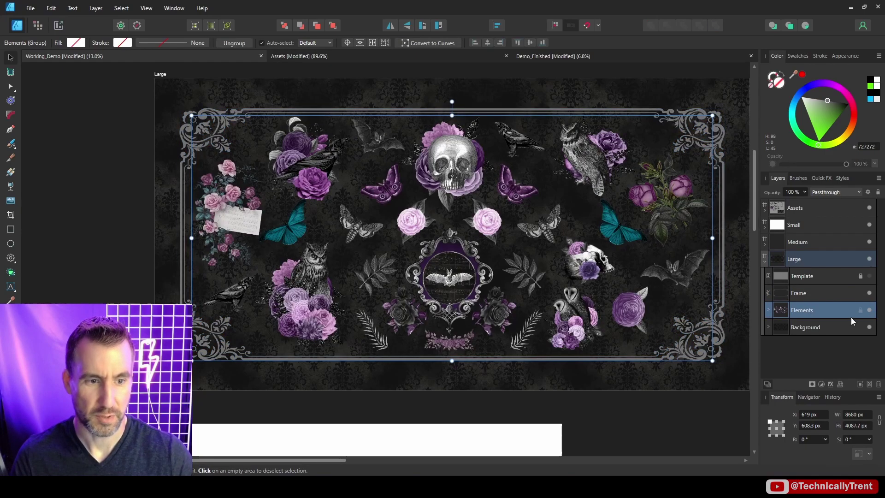
click(857, 327)
click(870, 327)
click(870, 327)
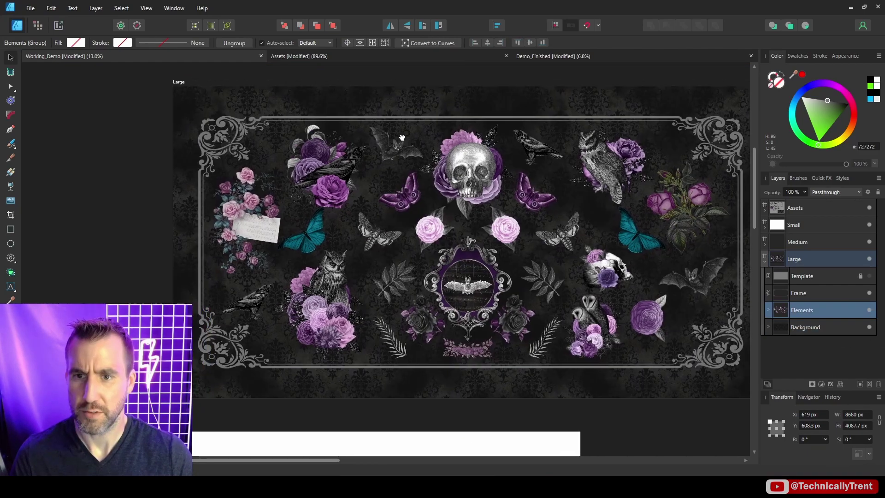
click(541, 194)
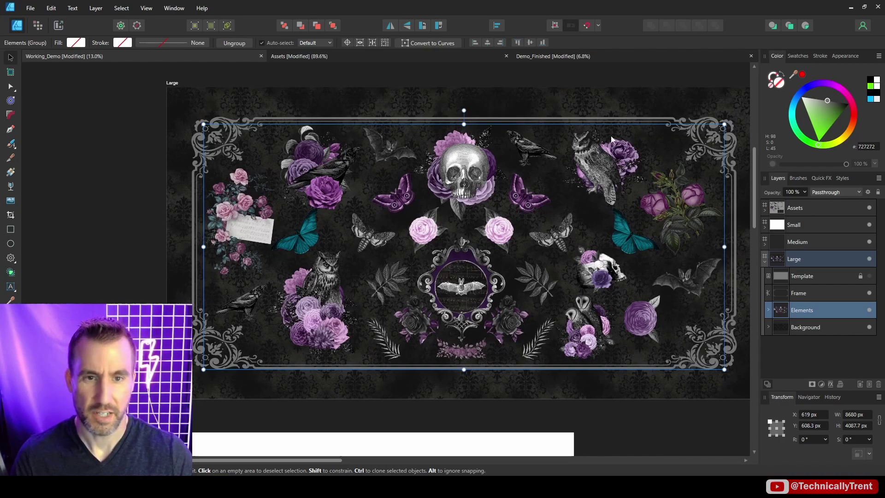
scroll(585, 121, right, 2)
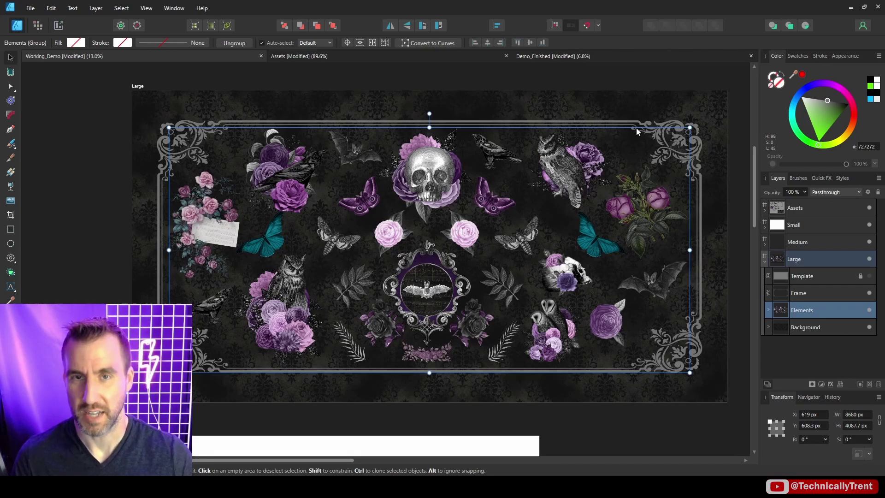
Paste a copy of the Frame, Elements and Background layers into Medium and scale it to fit
click(804, 294)
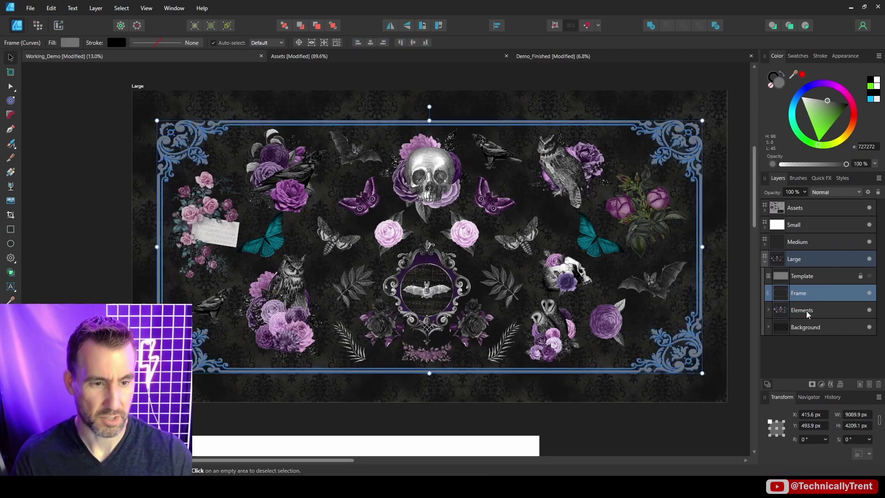
shift+click(809, 324)
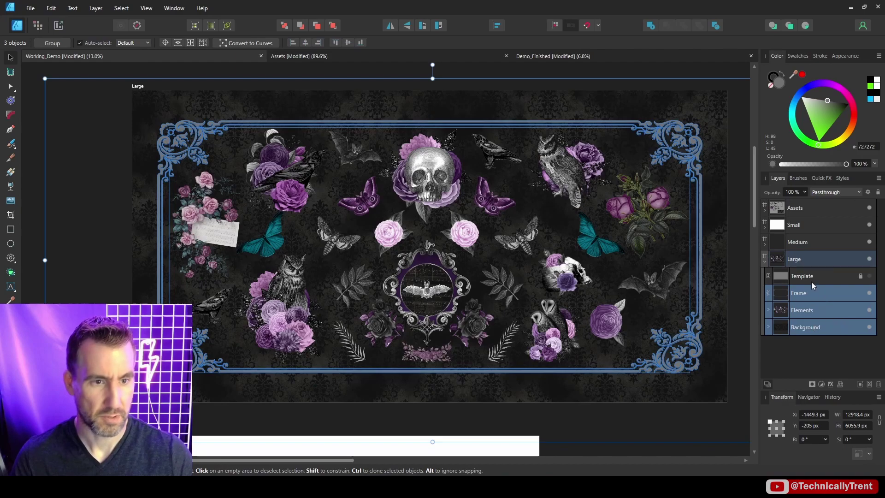
click(796, 242)
key(ctrl+alt+0)
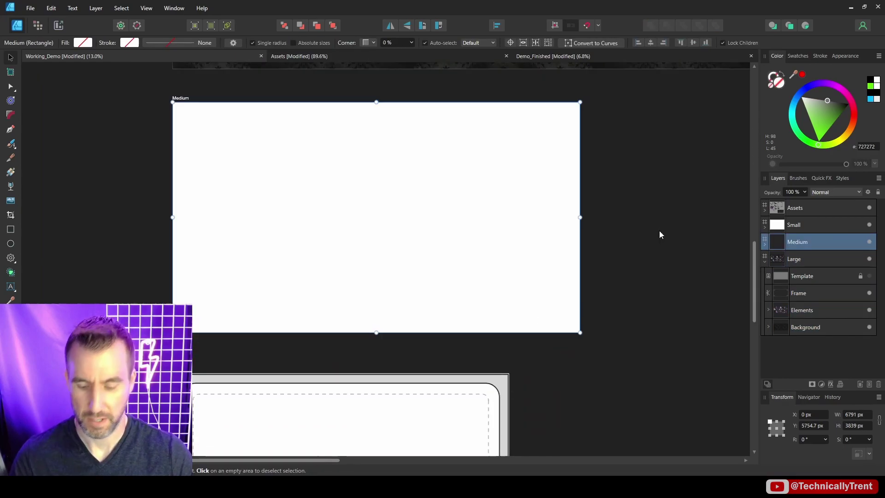
key(ctrl+v)
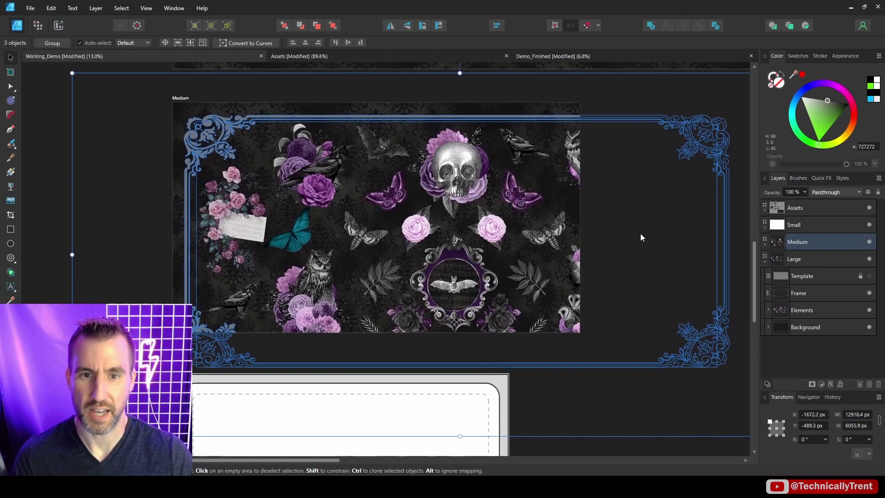
scroll(652, 245, down, 3)
scroll(688, 265, right, 3)
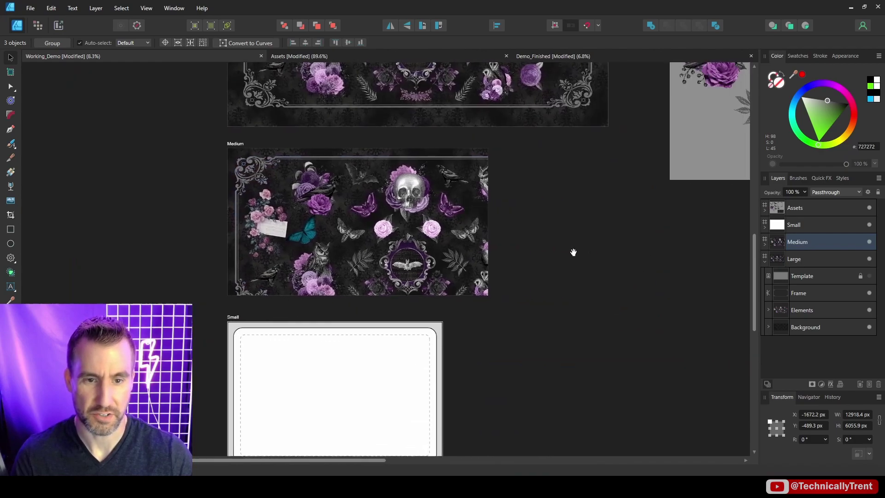
drag(658, 359, 539, 302)
Hide the Template overlay on the Medium artboard and check the resized design
key(ctrl+alt+0)
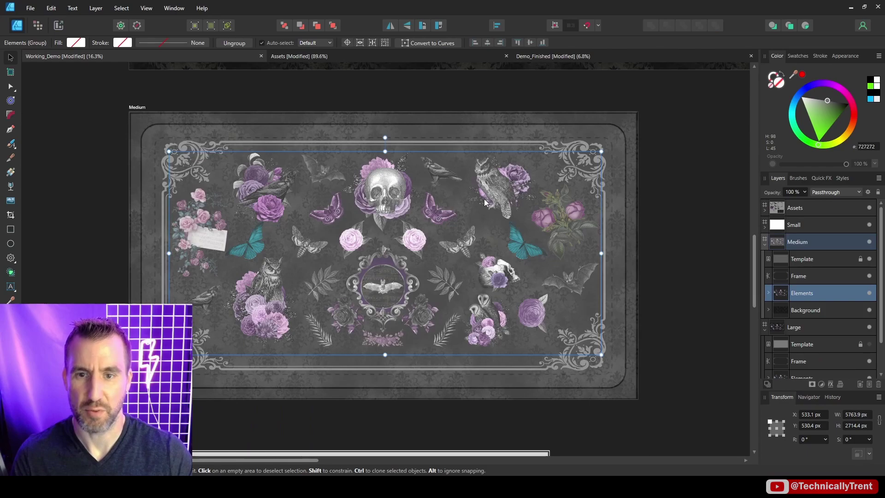
drag(454, 201, 506, 198)
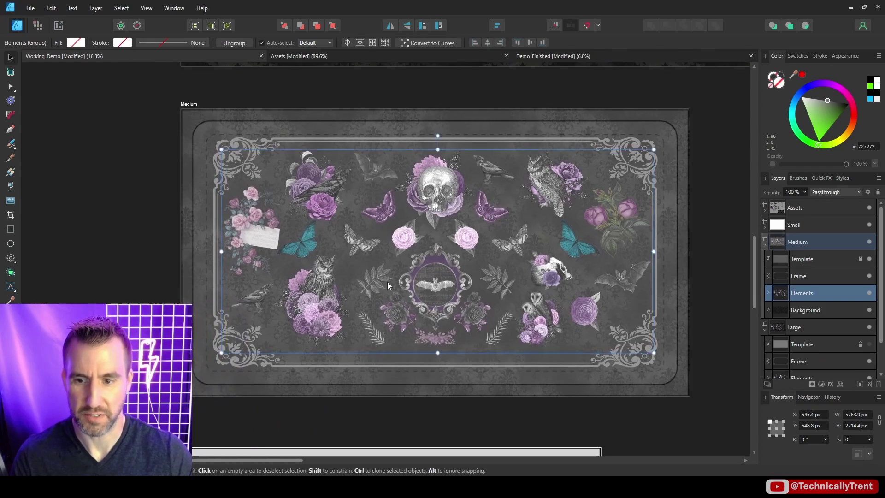
click(825, 309)
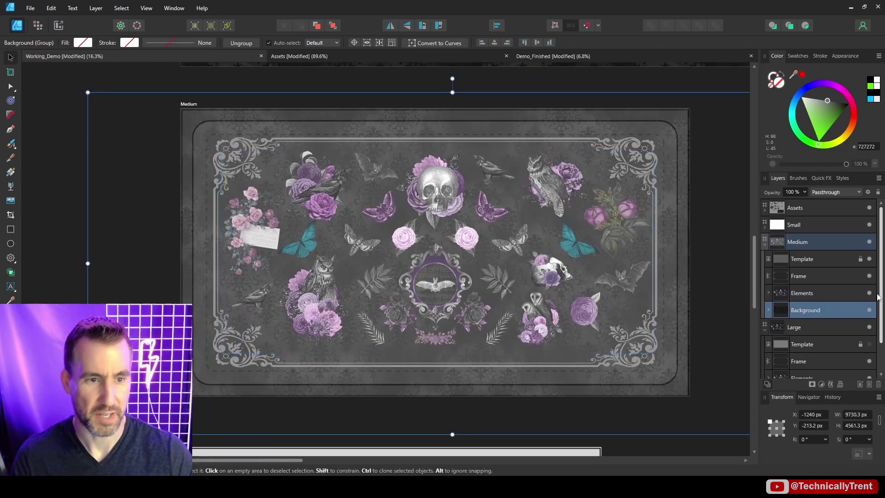
click(869, 258)
scroll(610, 292, up, 1)
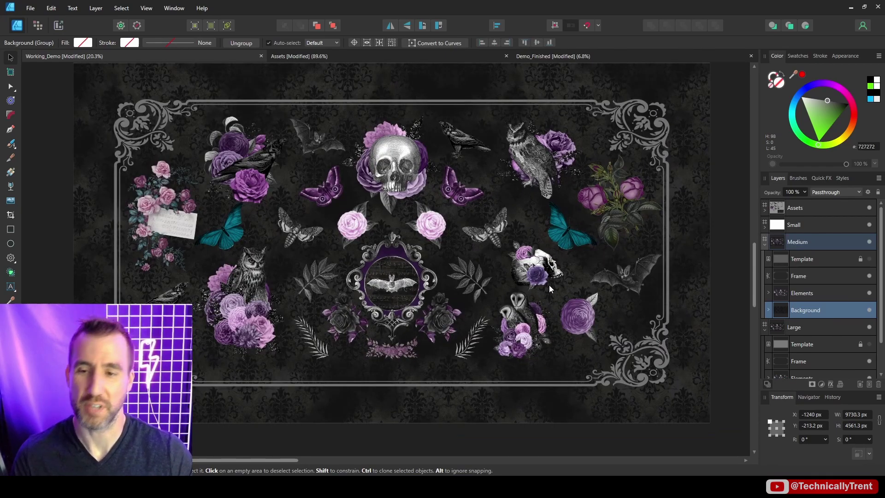
click(270, 331)
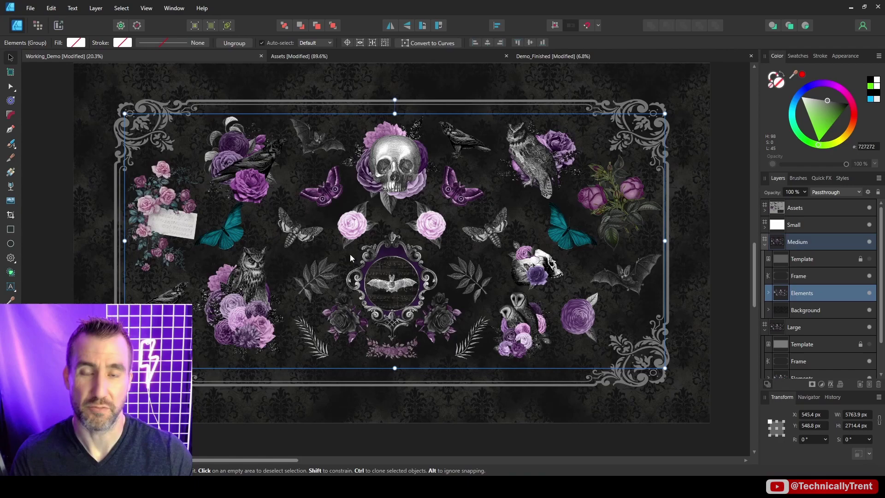
scroll(507, 244, down, 5)
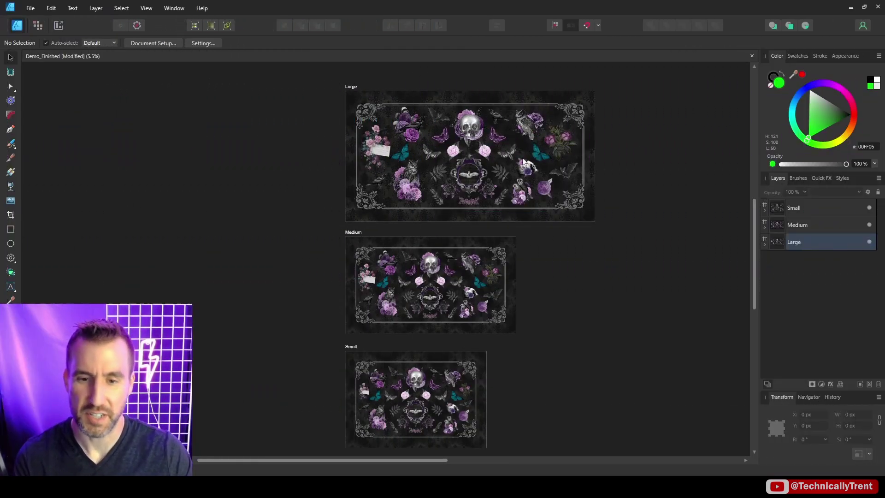
Pan and scroll the canvas to bring the Medium and Small mats into view
drag(572, 231, 554, 247)
scroll(554, 247, up, 5)
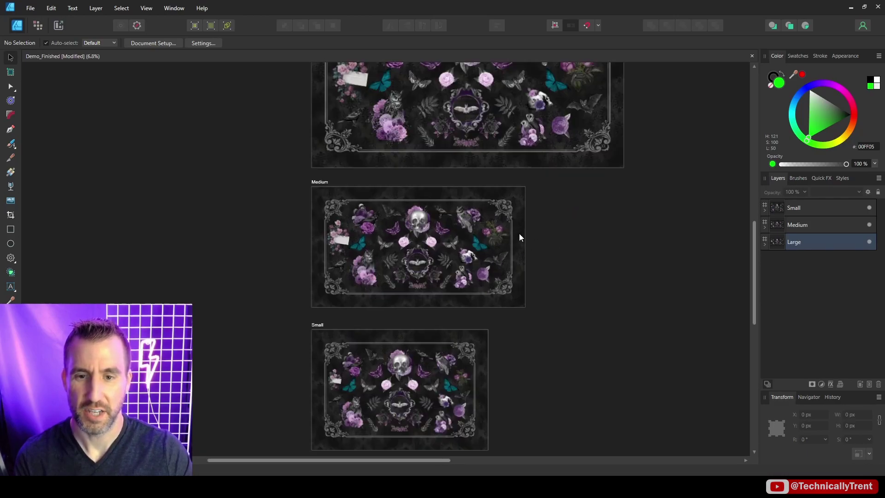
scroll(640, 208, down, 3)
scroll(640, 209, left, 3)
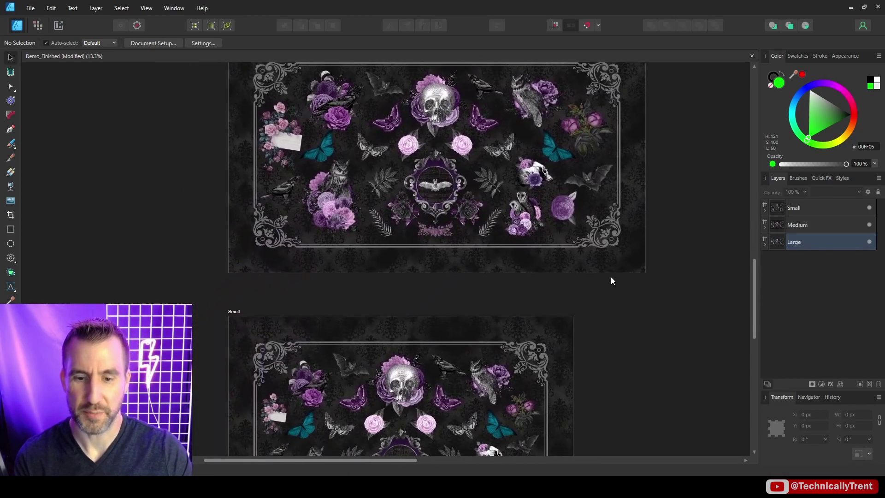
scroll(580, 320, down, 1)
scroll(599, 318, down, 2)
scroll(599, 318, left, 2)
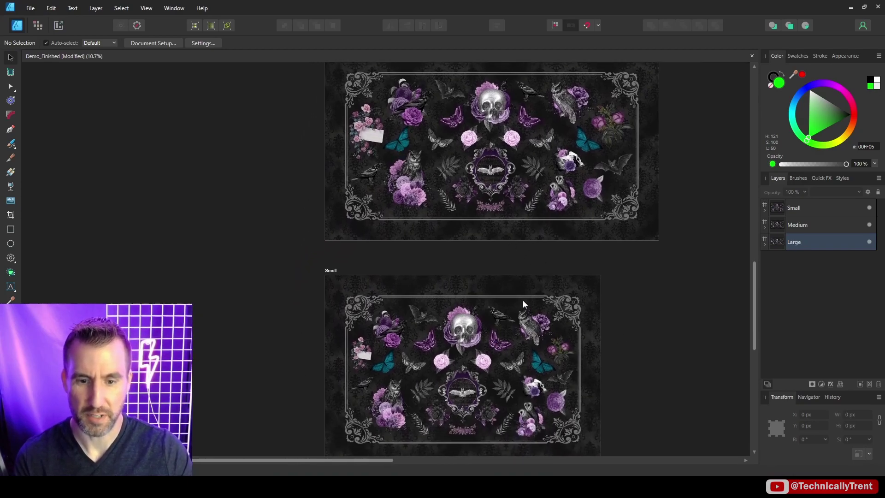
scroll(675, 164, down, 2)
drag(686, 124, 620, 212)
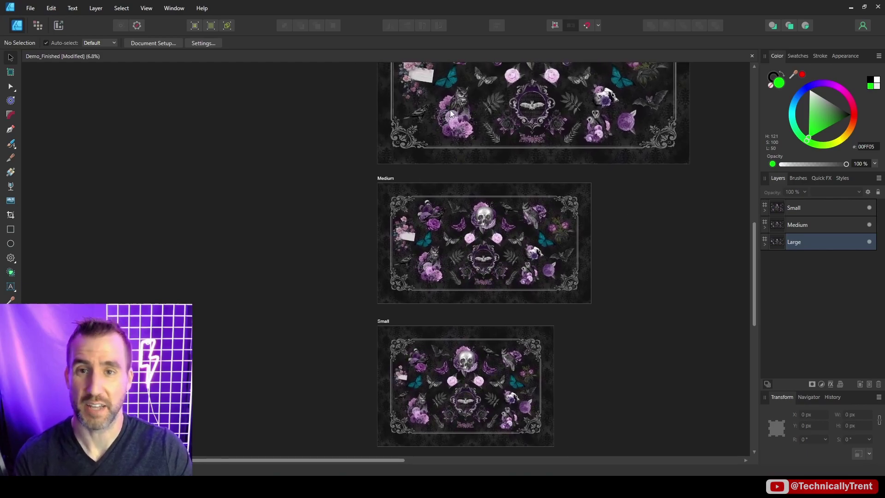
Preview the File > Export dialog and cancel it without exporting
click(31, 9)
click(76, 202)
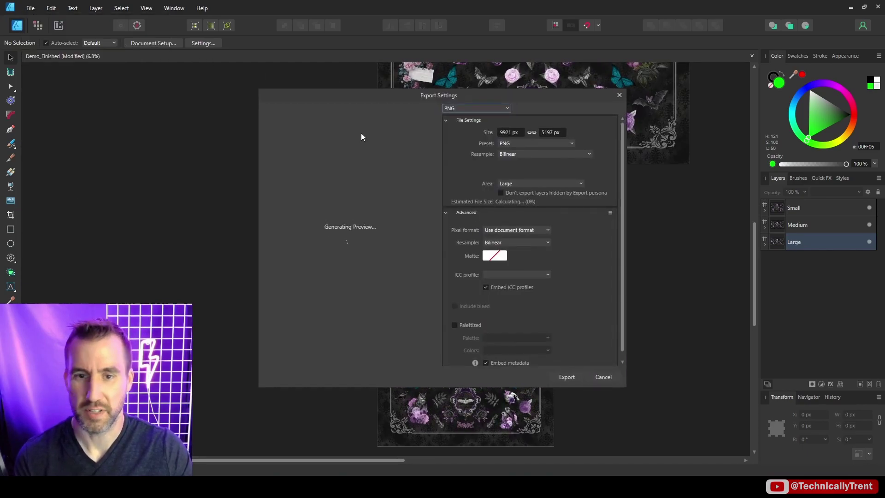
click(603, 377)
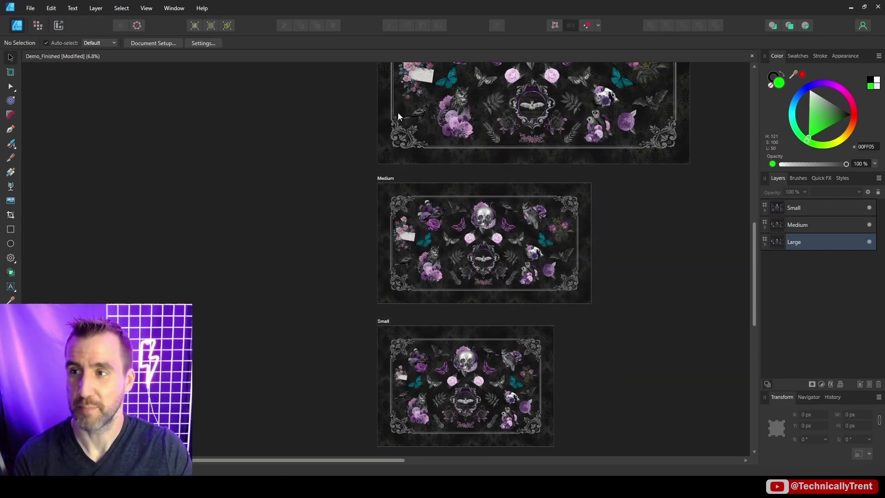
Switch to the Export Persona and show the Slices list for Large, Medium and Small
click(58, 26)
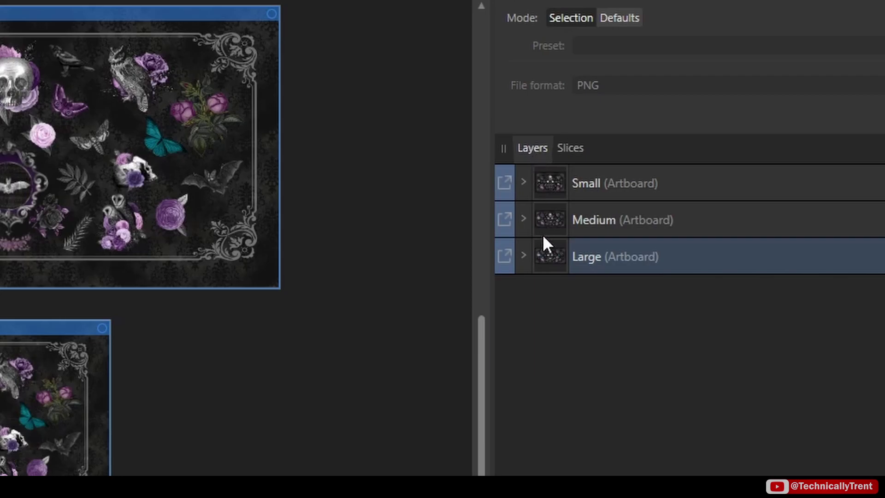
click(576, 150)
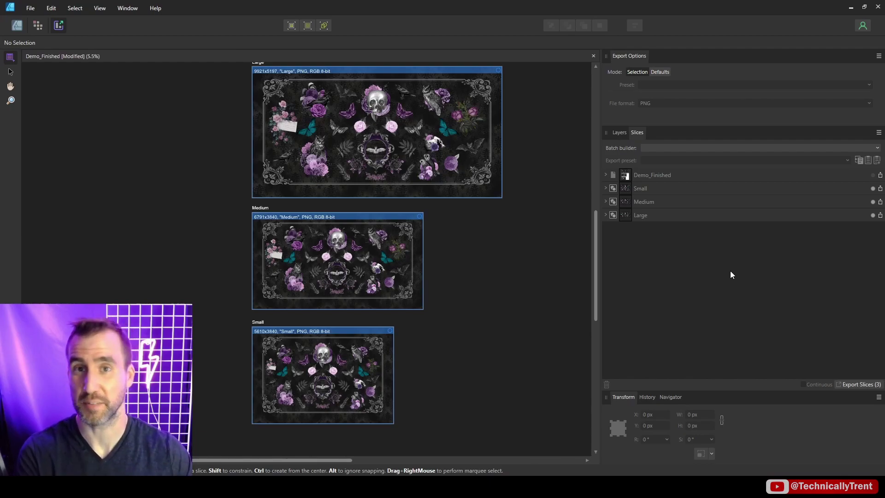
scroll(574, 209, up, 1)
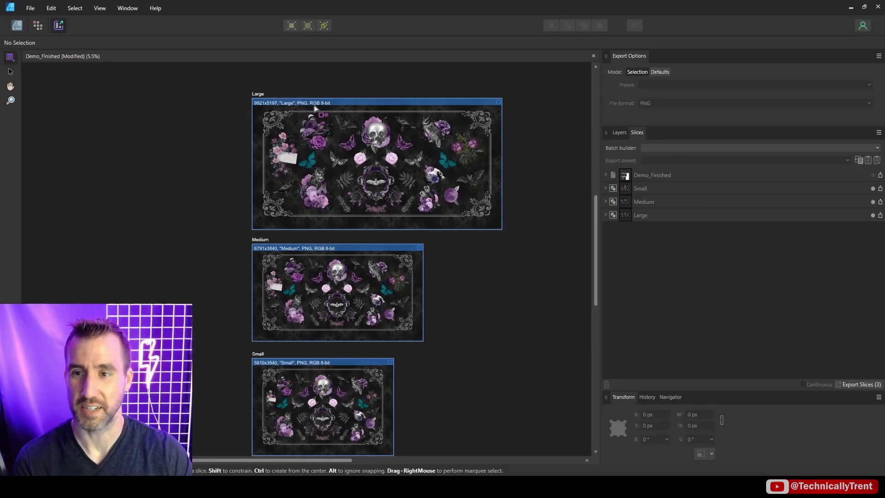
click(247, 52)
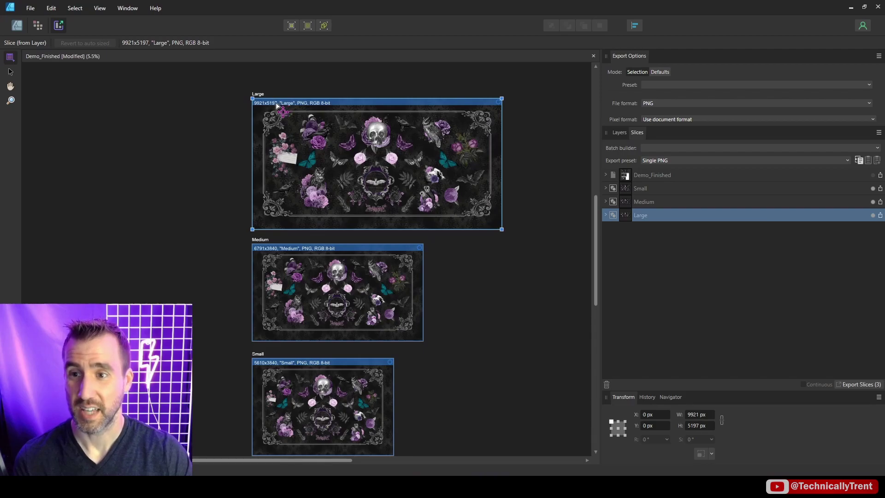
drag(275, 105, 345, 89)
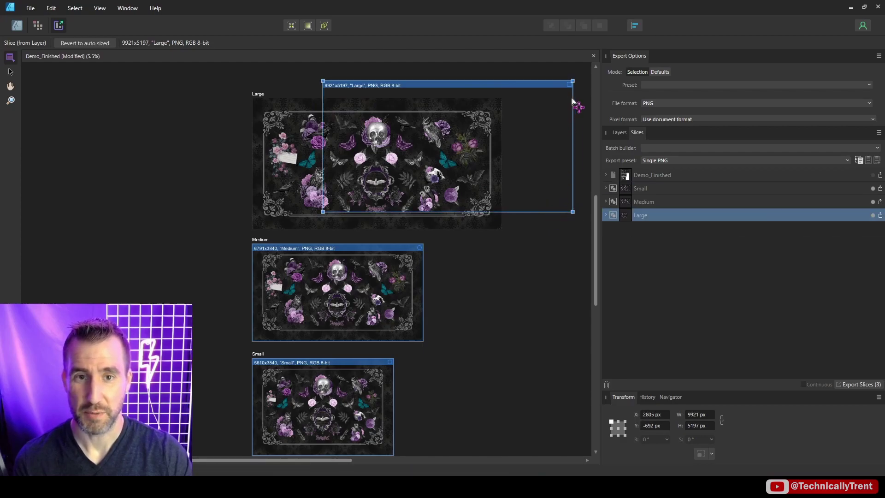
drag(573, 82, 443, 134)
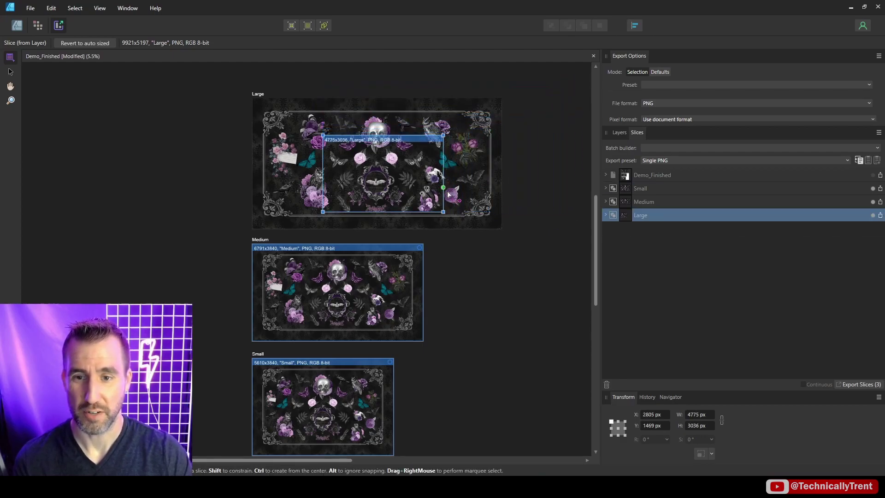
drag(443, 212, 432, 196)
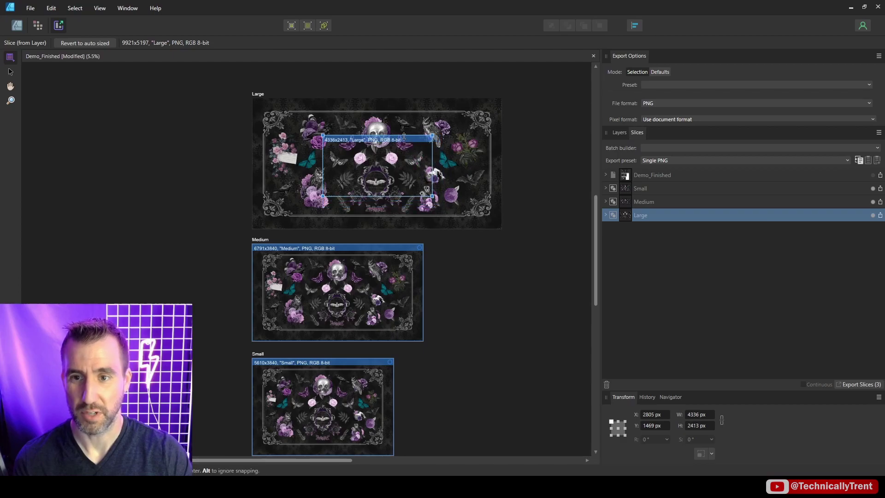
drag(404, 135, 404, 111)
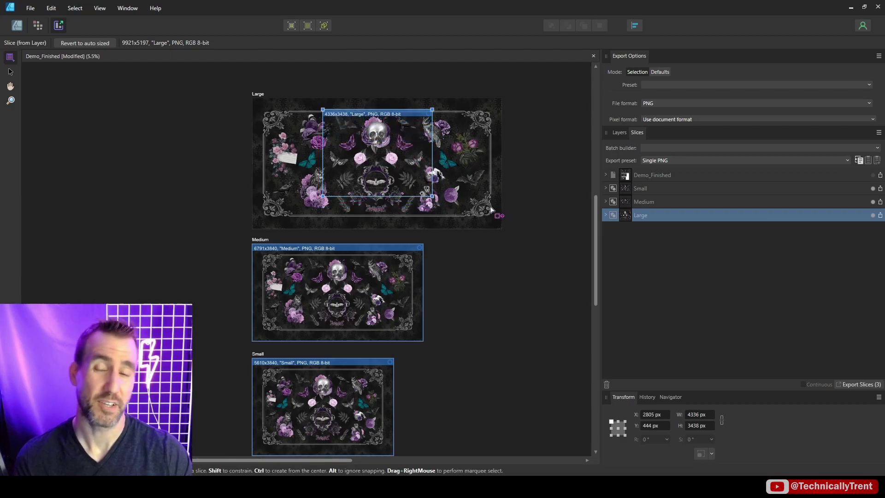
drag(474, 145, 408, 212)
key(ctrl+z)
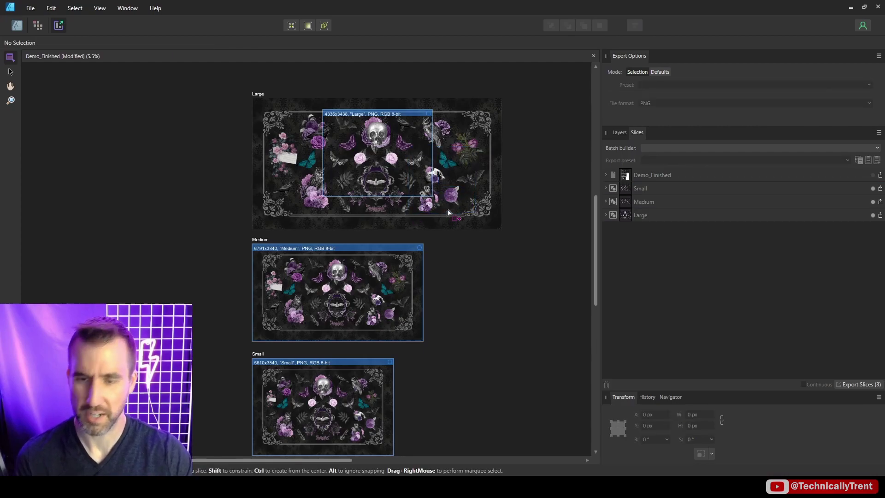
key(ctrl+shift+z)
key(ctrl+z)
key(ctrl+z)
key(ctrl+z)
key(ctrl+z)
key(ctrl+z)
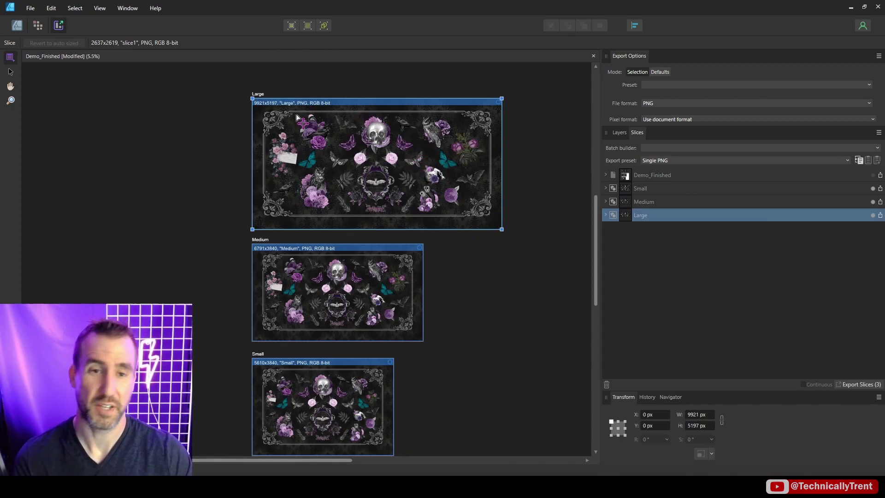
Expand the Small slice's settings, trying 2x and 3x export sizes before removing them
click(322, 392)
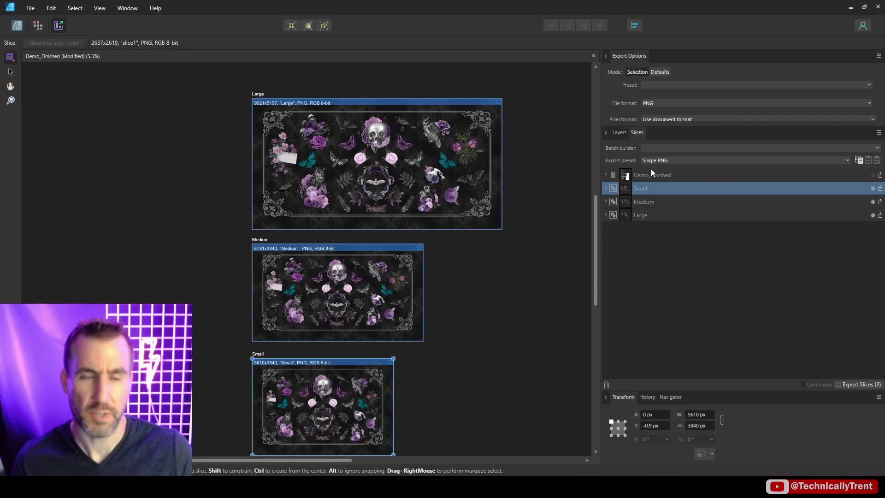
click(605, 188)
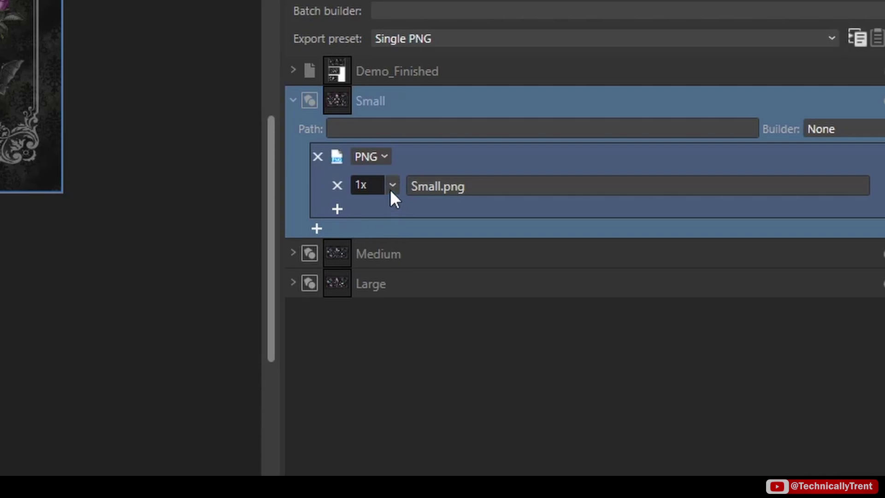
click(338, 208)
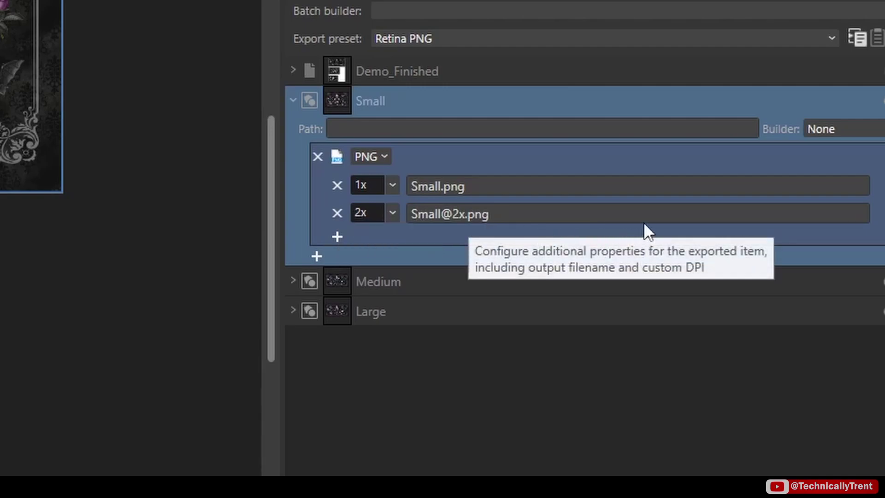
click(338, 237)
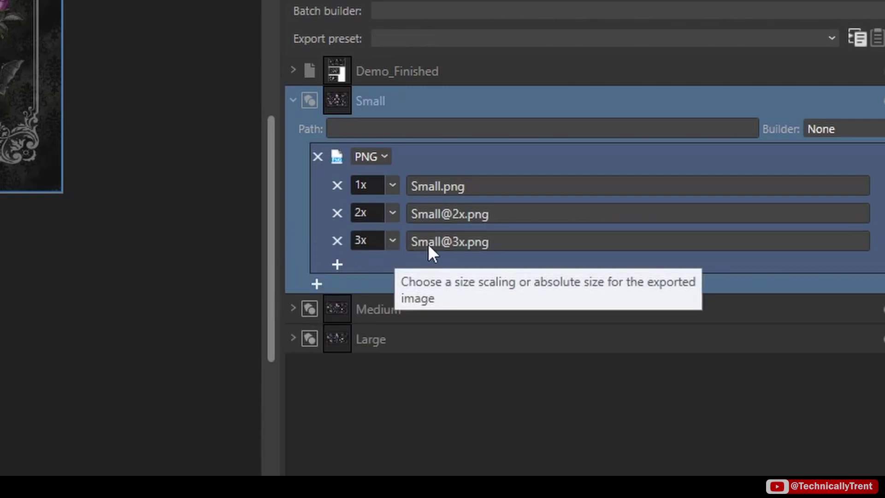
click(393, 212)
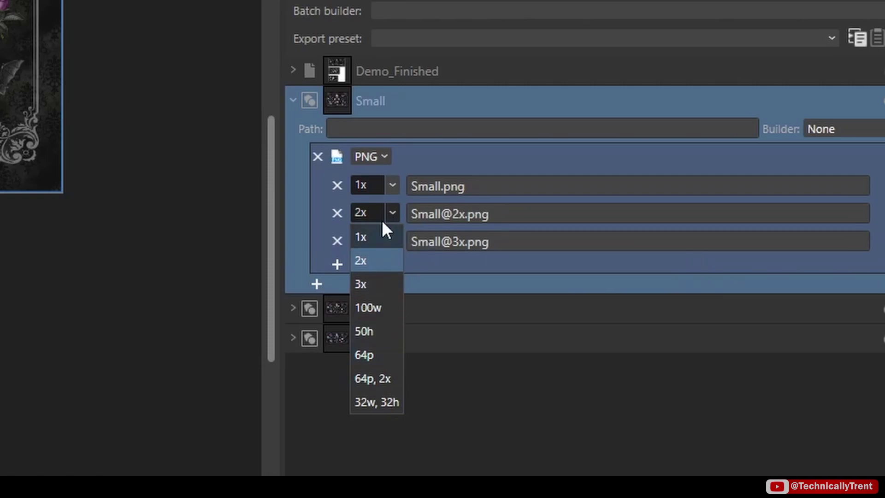
click(389, 214)
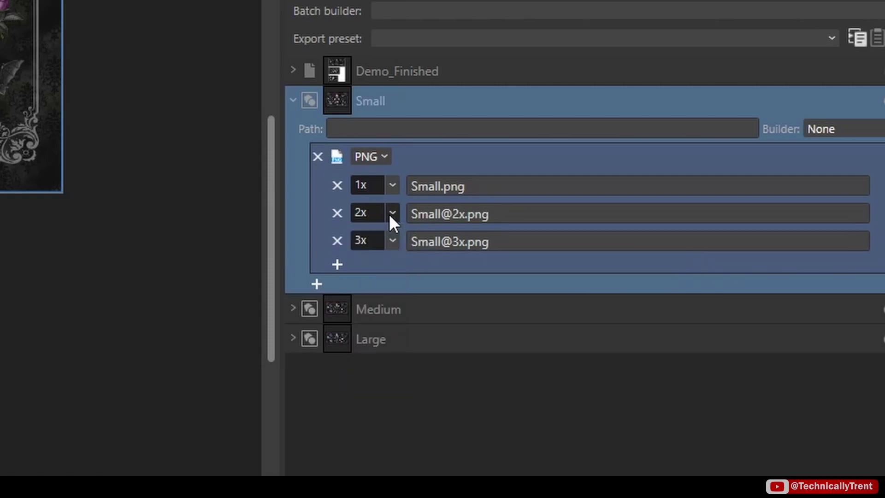
click(337, 213)
click(337, 212)
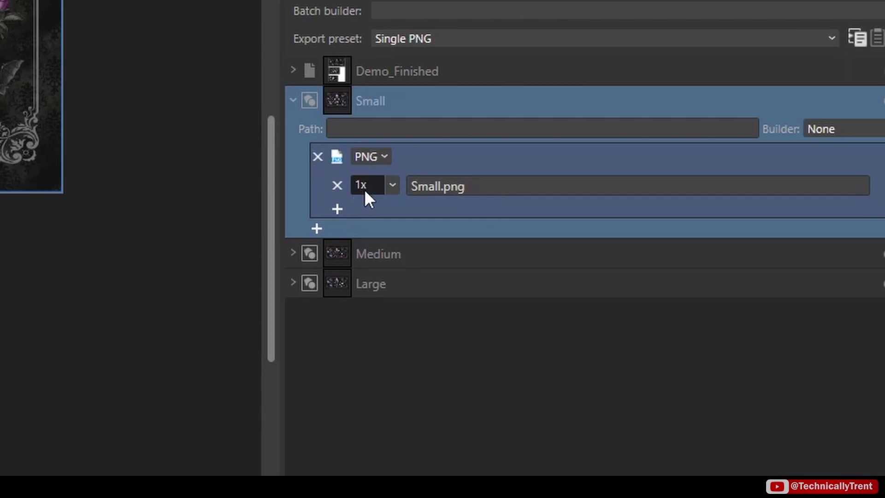
Add a second Small export in JPEG (Low quality) at 1x size only
click(316, 227)
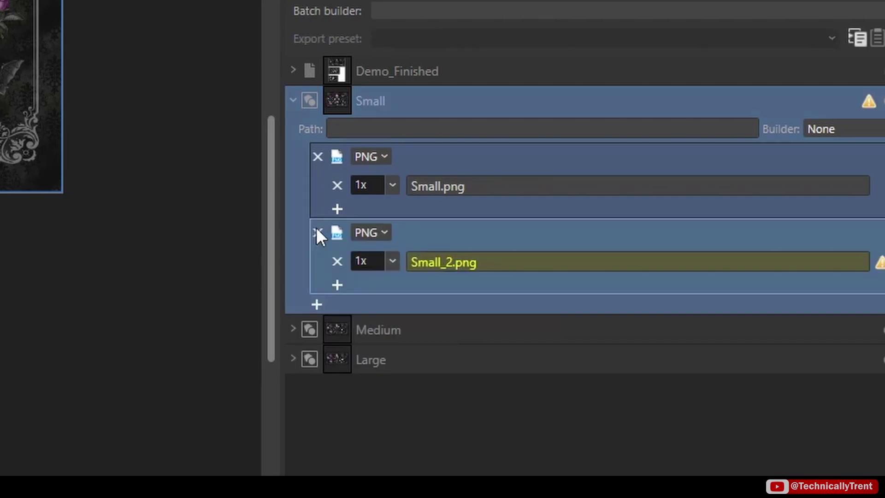
click(375, 233)
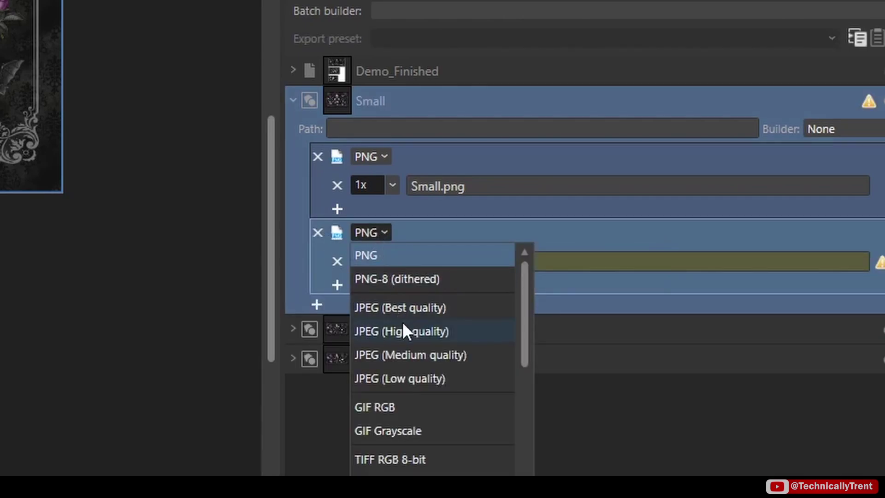
click(418, 378)
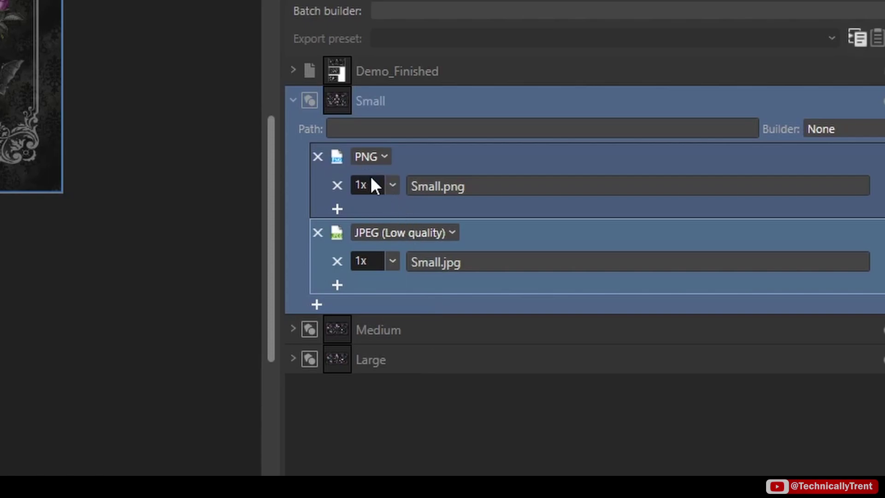
click(337, 284)
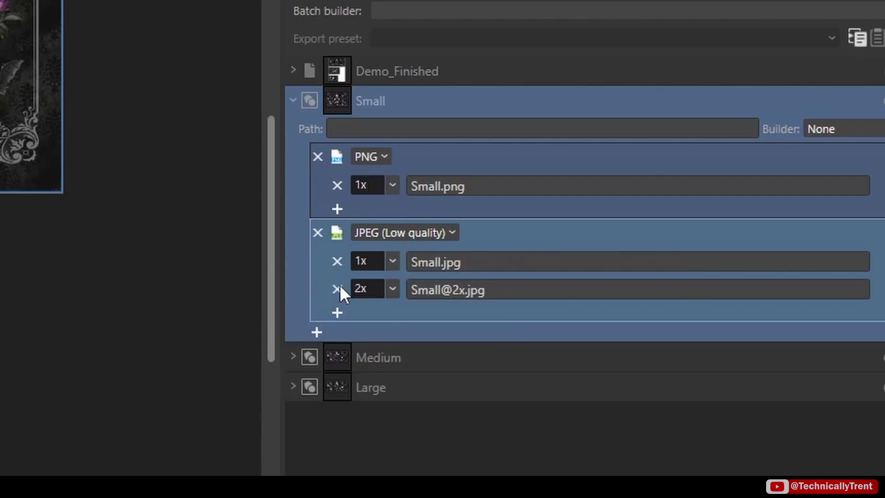
click(392, 290)
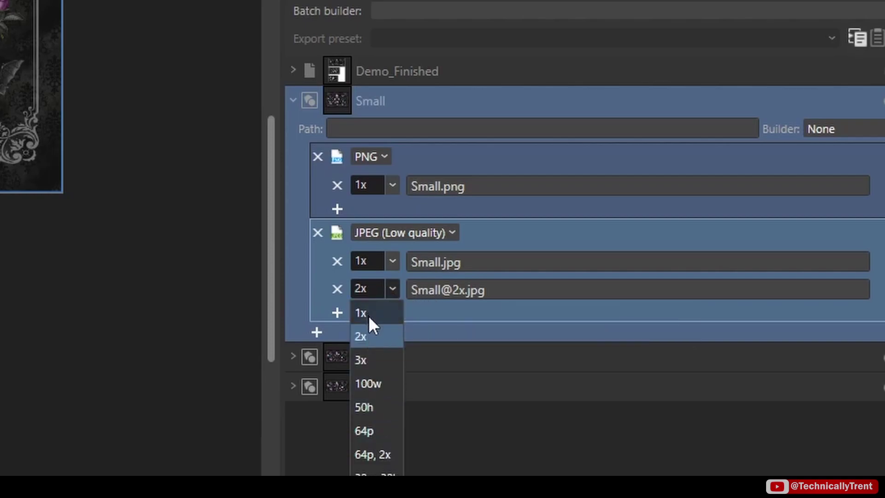
click(337, 288)
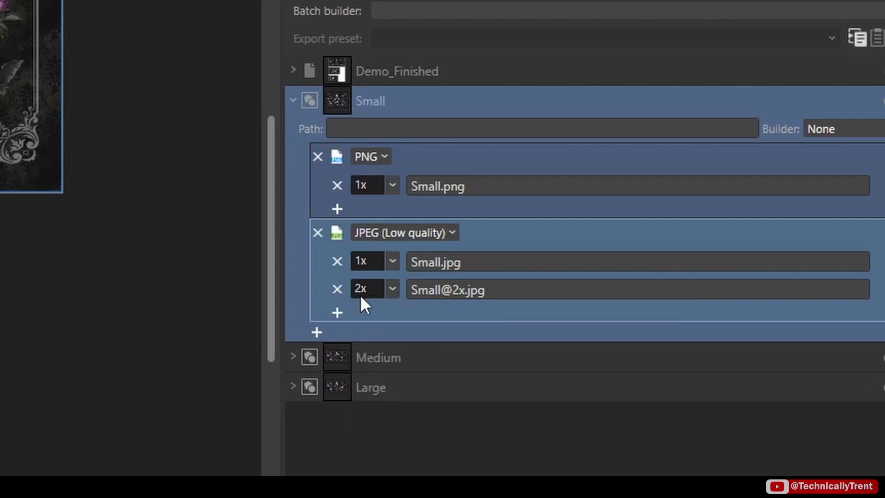
click(337, 289)
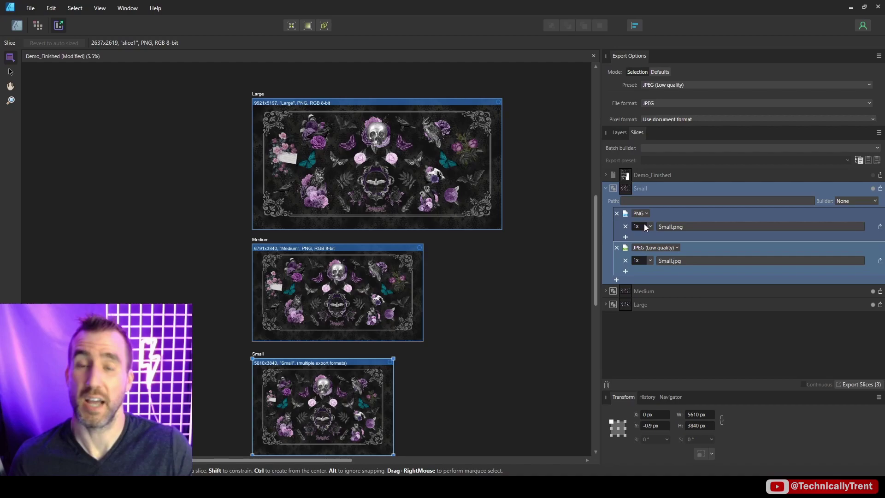
Add and then remove a third export format, leaving Small with PNG and JPEG
click(616, 279)
click(640, 282)
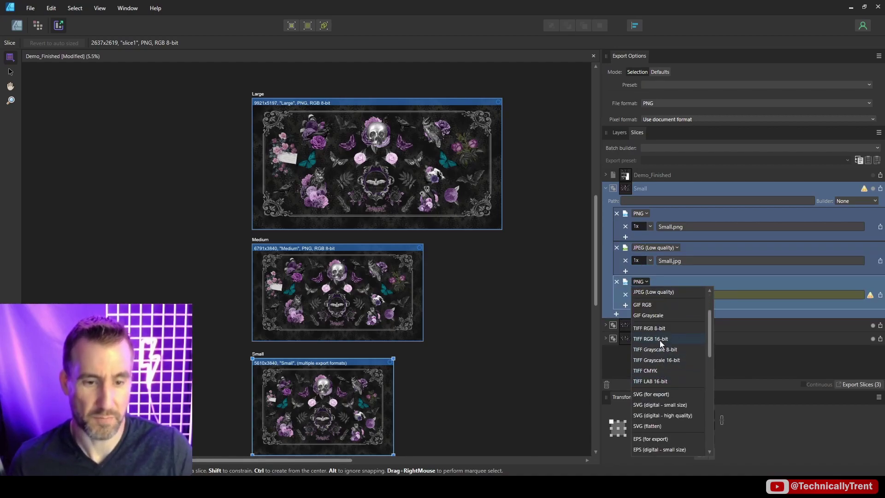
click(616, 282)
click(616, 282)
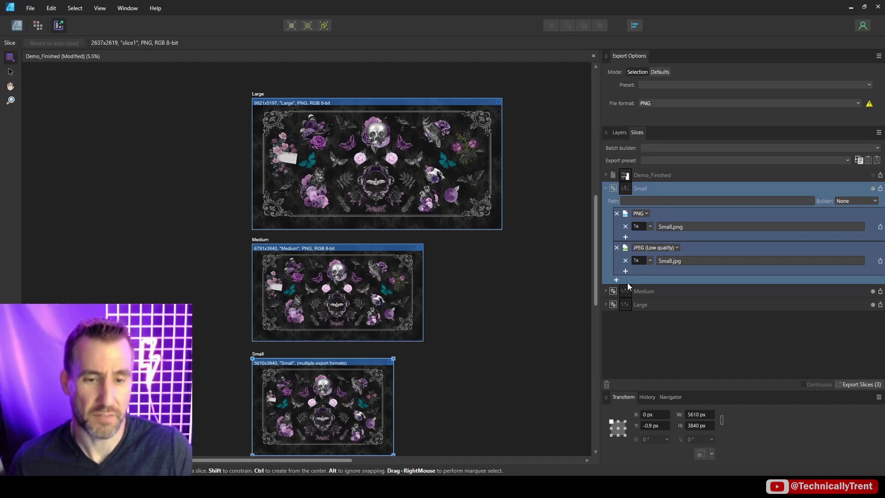
click(606, 291)
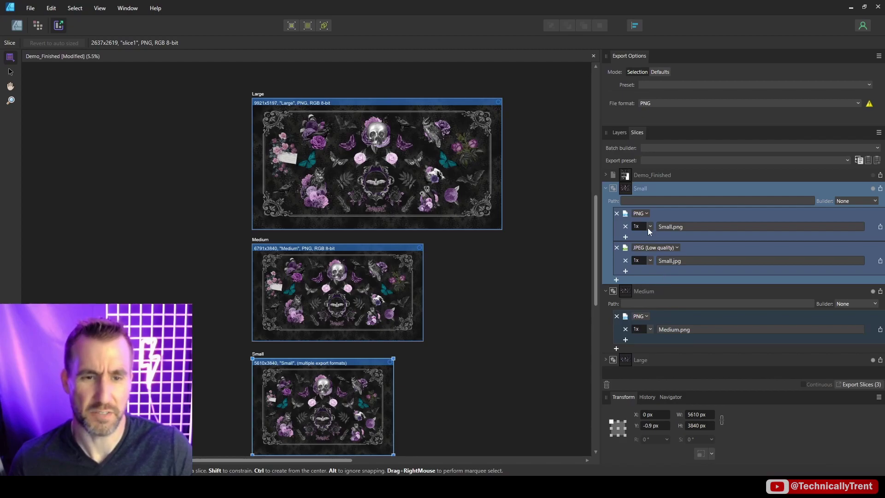
Copy the Small slice's PNG and JPEG export setup
click(606, 291)
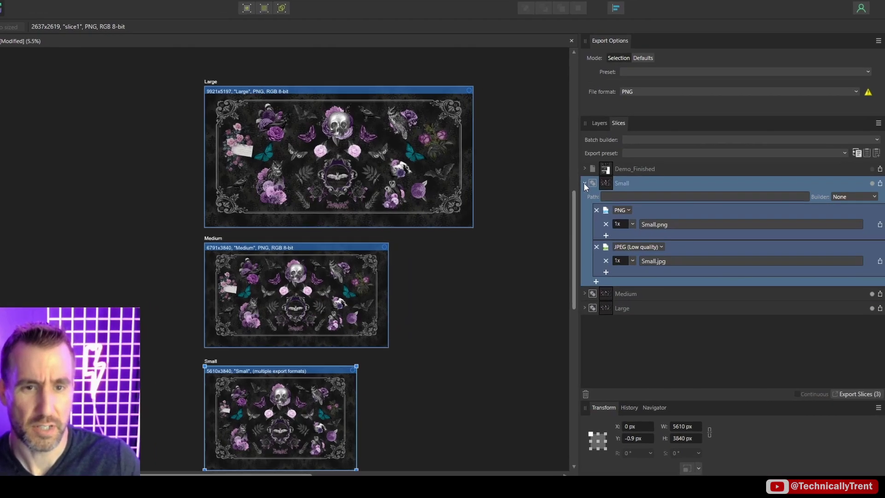
click(607, 188)
click(429, 147)
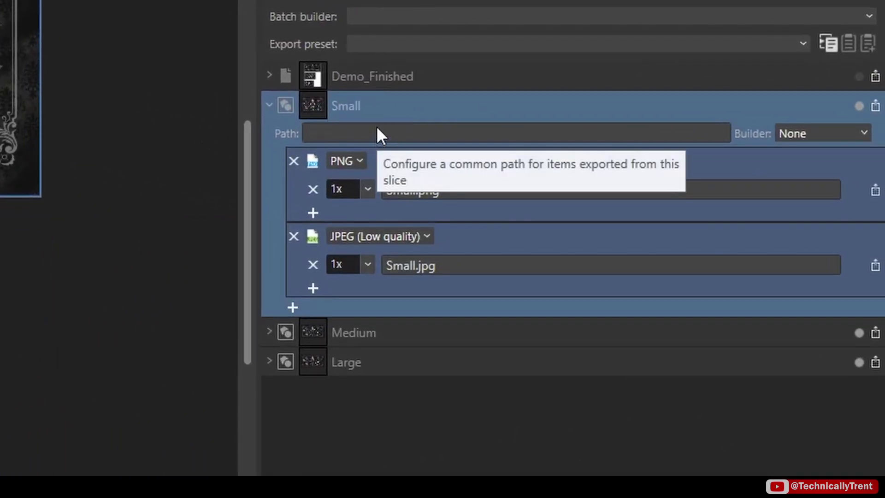
click(828, 41)
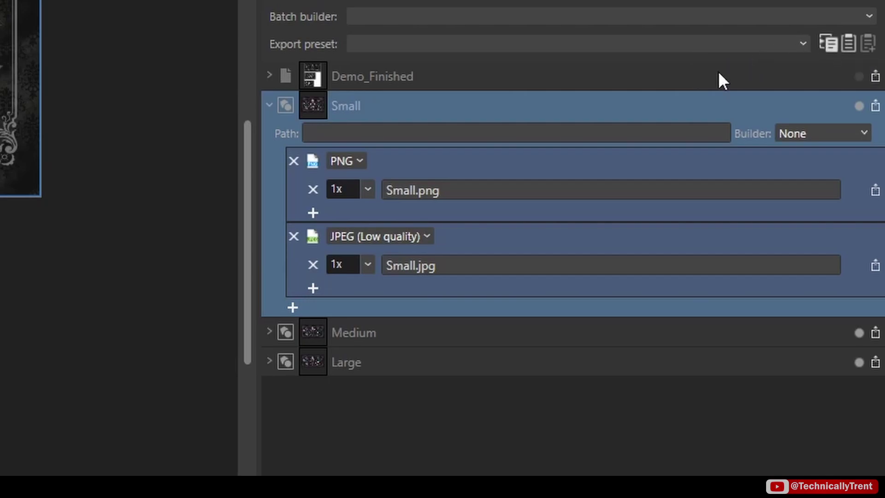
Paste that export setup onto the selected Medium and Large slices
click(409, 332)
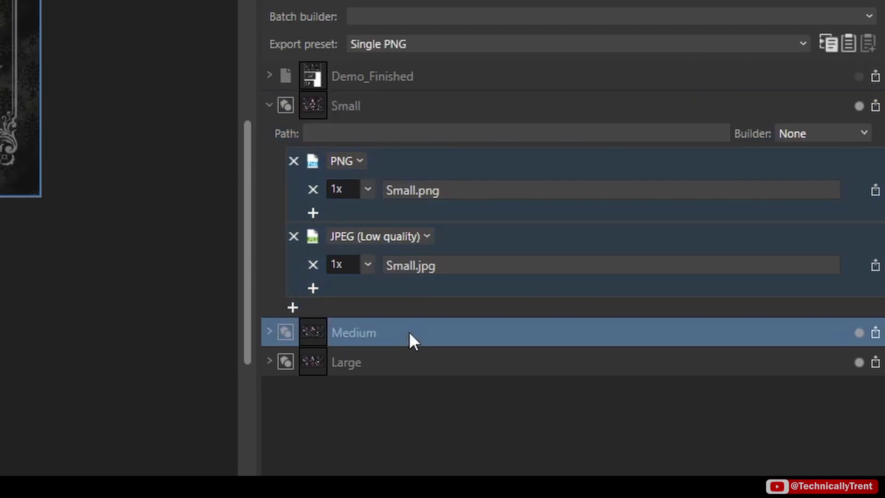
shift+click(350, 365)
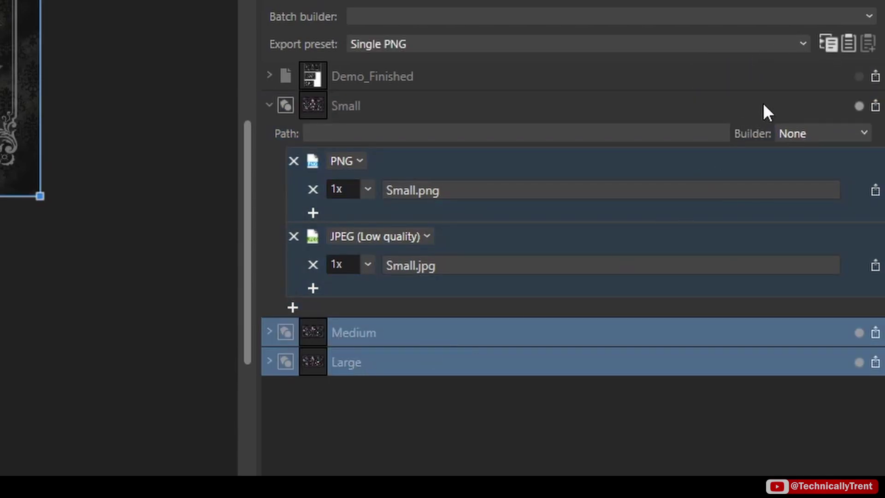
click(846, 42)
click(269, 332)
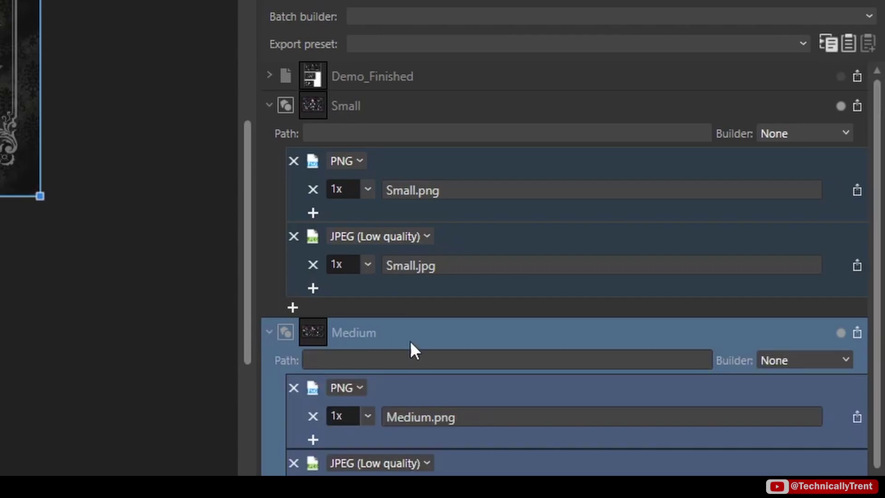
scroll(412, 339, down, 2)
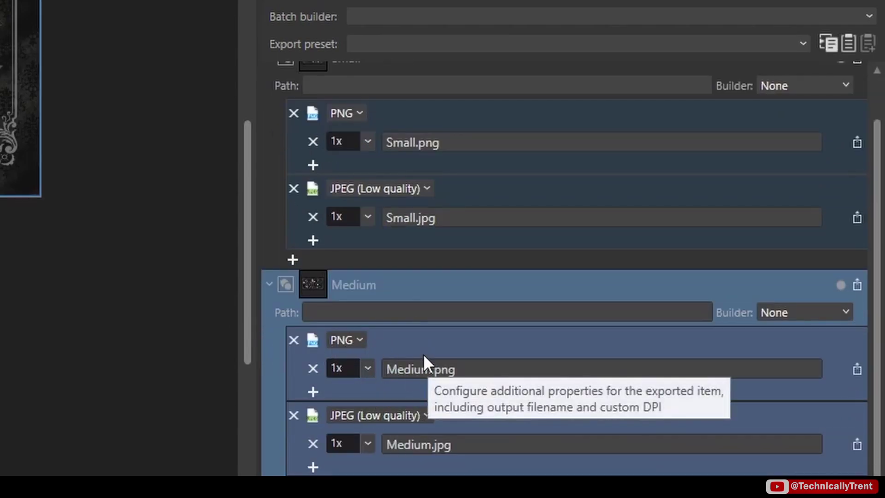
scroll(322, 456, down, 1)
scroll(396, 221, down, 10)
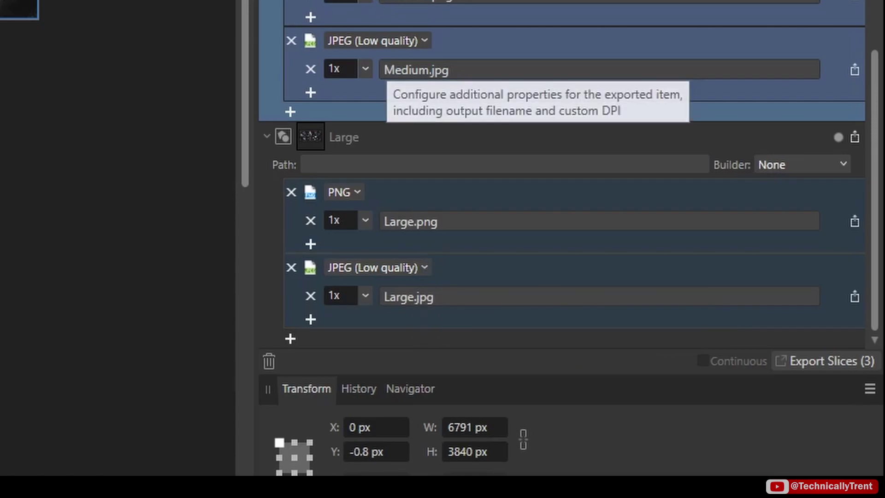
scroll(534, 113, up, 6)
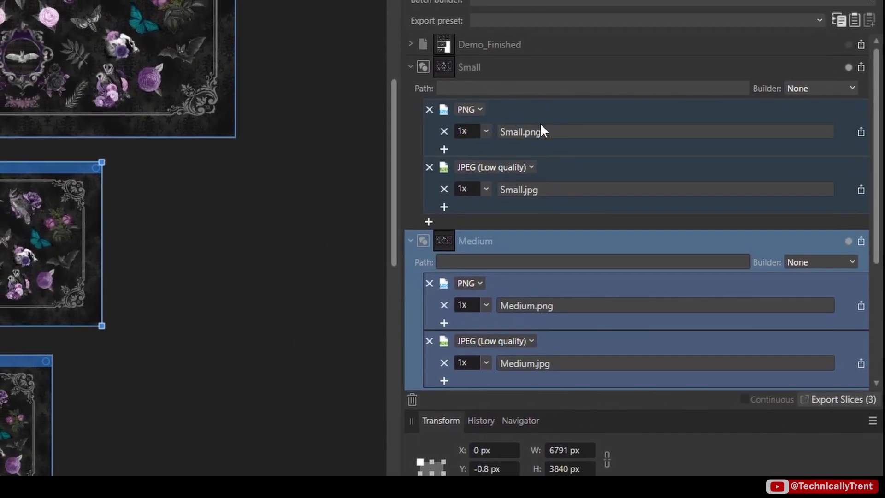
scroll(507, 138, down, 1)
scroll(485, 327, down, 2)
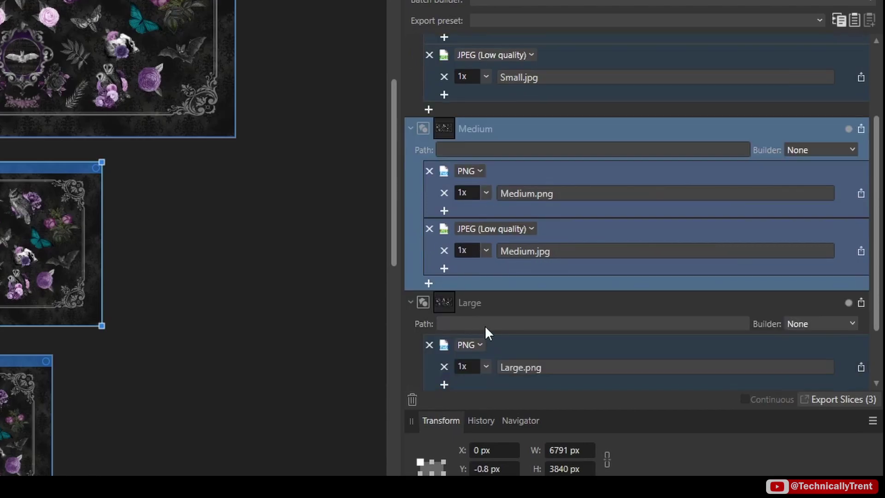
scroll(507, 299, down, 2)
scroll(526, 281, up, 3)
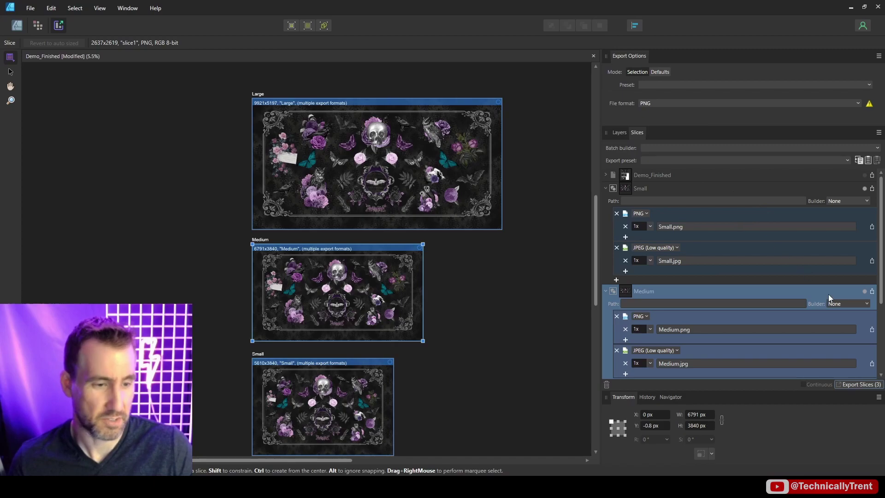
Export all slices into a newly created folder named Exports
click(854, 385)
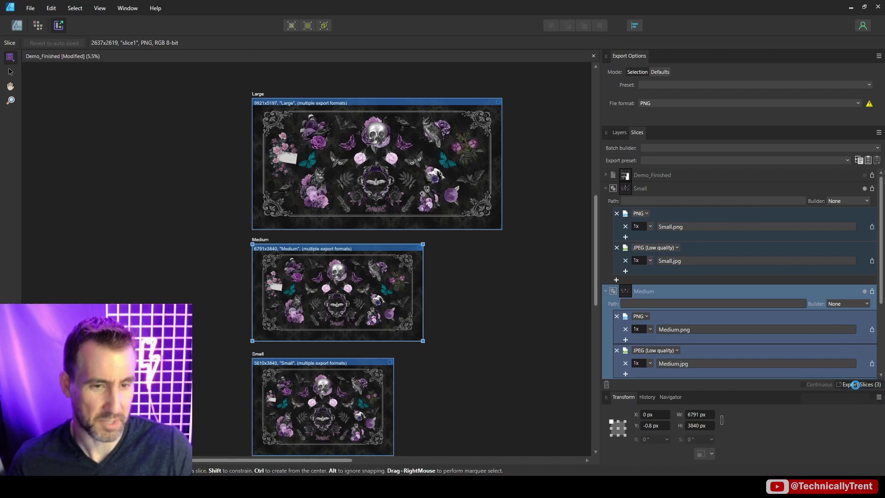
right_click(231, 189)
mouse_move(276, 285)
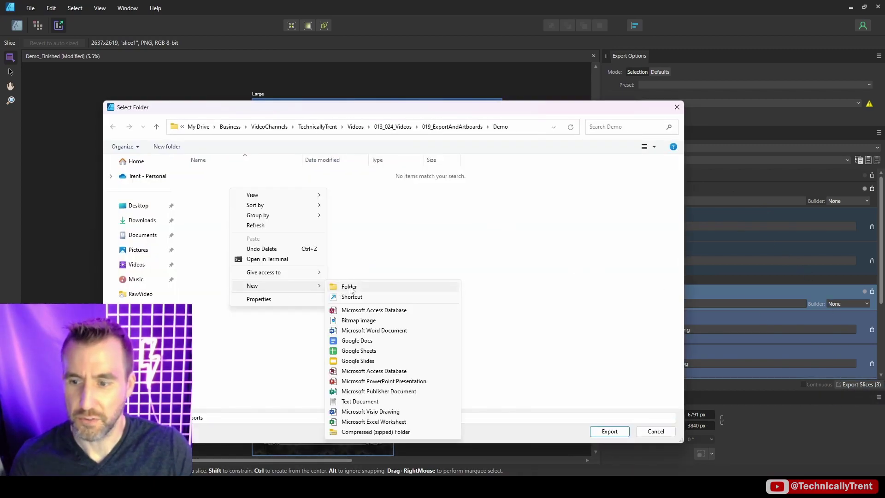
click(349, 287)
text(Exports)
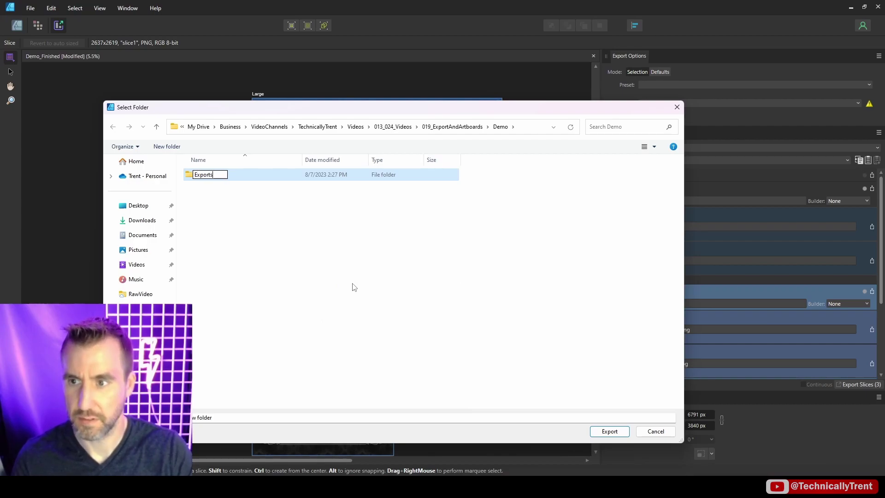
key(Return)
click(612, 432)
Compare the file sizes of the six exported JPG and PNG files, then open Large.jpg
mouse_move(473, 486)
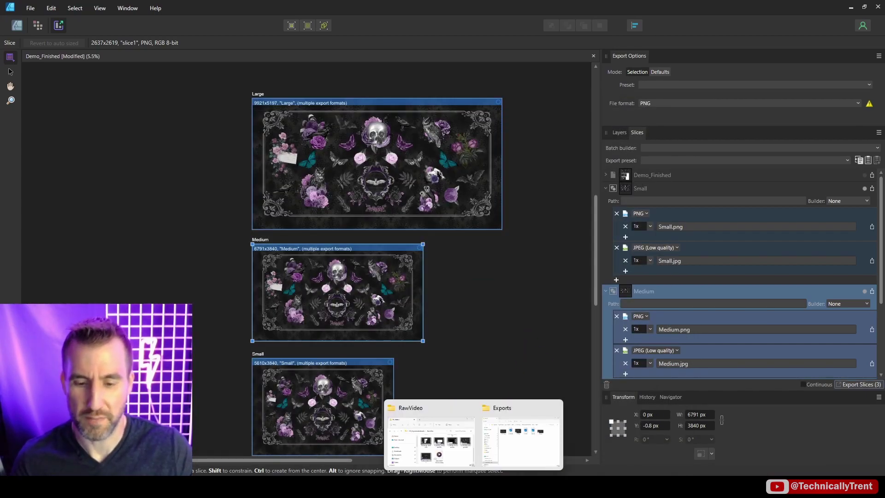
click(522, 435)
drag(594, 165, 276, 147)
click(270, 158)
ctrl+click(372, 156)
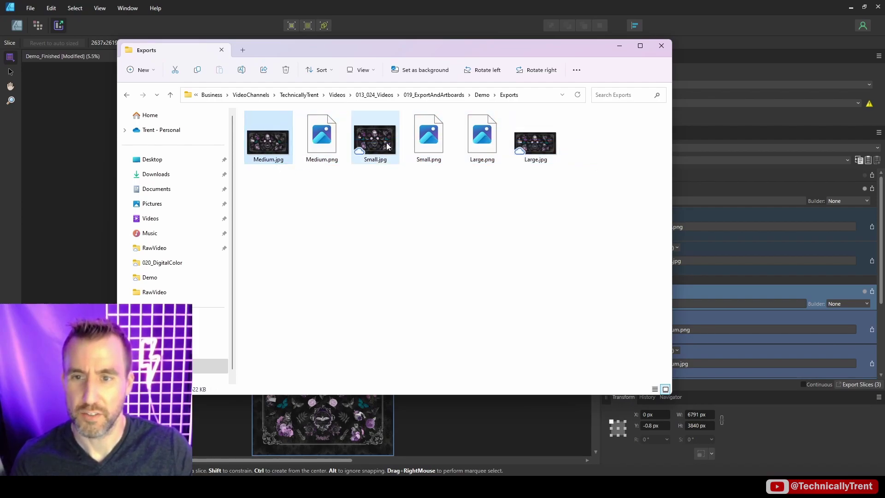
ctrl+click(530, 154)
click(325, 147)
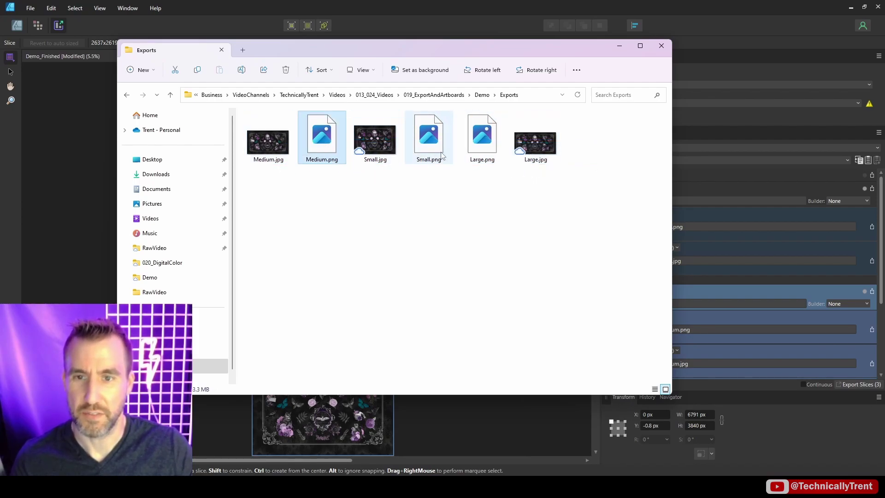
click(430, 145)
click(489, 145)
double_click(534, 144)
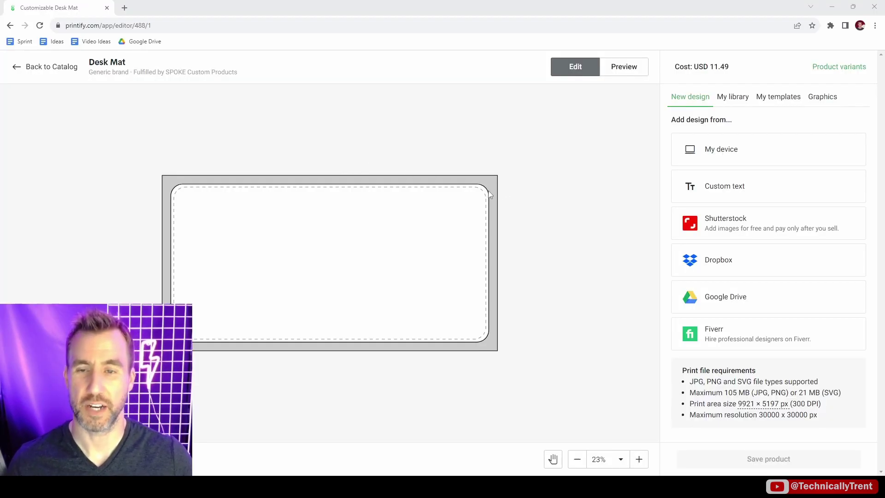
Upload Large.jpg from the Exports\Large folder onto the Desk Mat
click(728, 158)
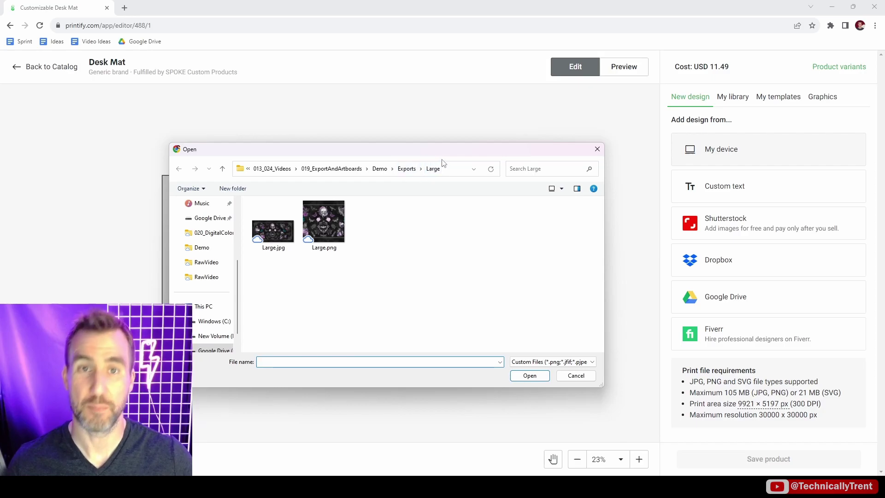
click(280, 234)
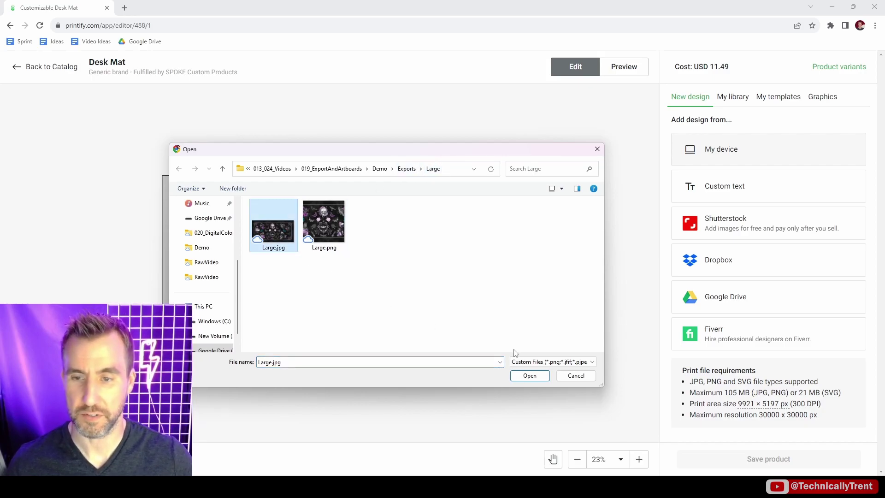
click(529, 375)
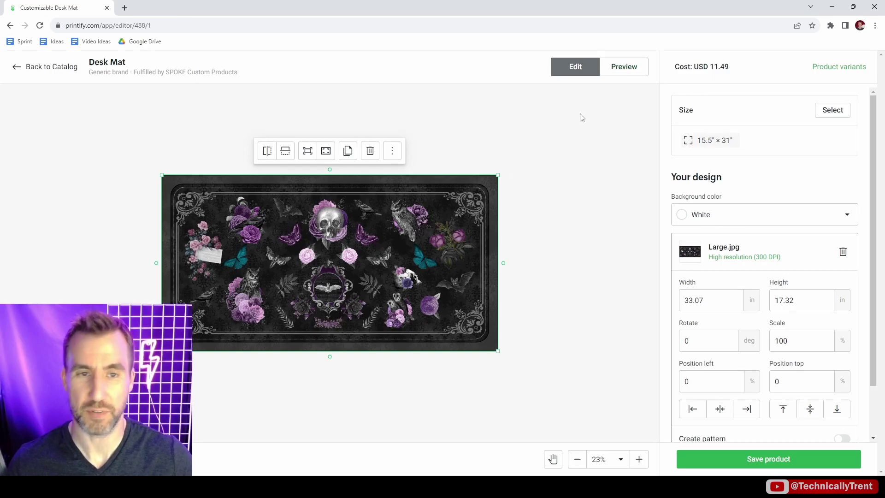
Preview the desk mat in the Context 1 and Context 2 mockups
click(622, 69)
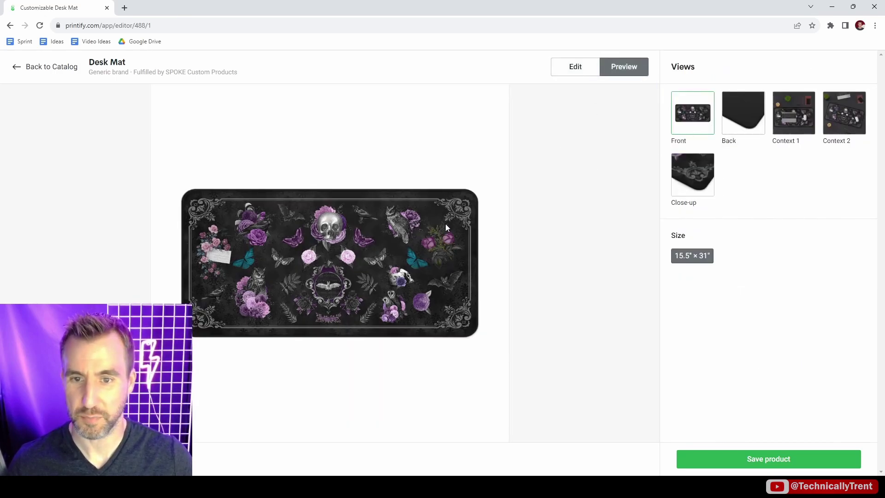
click(774, 119)
click(843, 121)
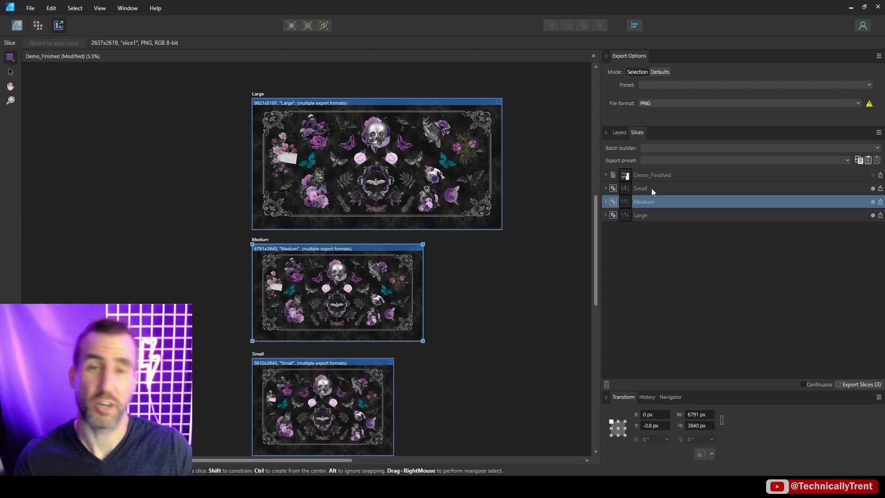
Set the Small slice's export path to a Small folder
click(609, 190)
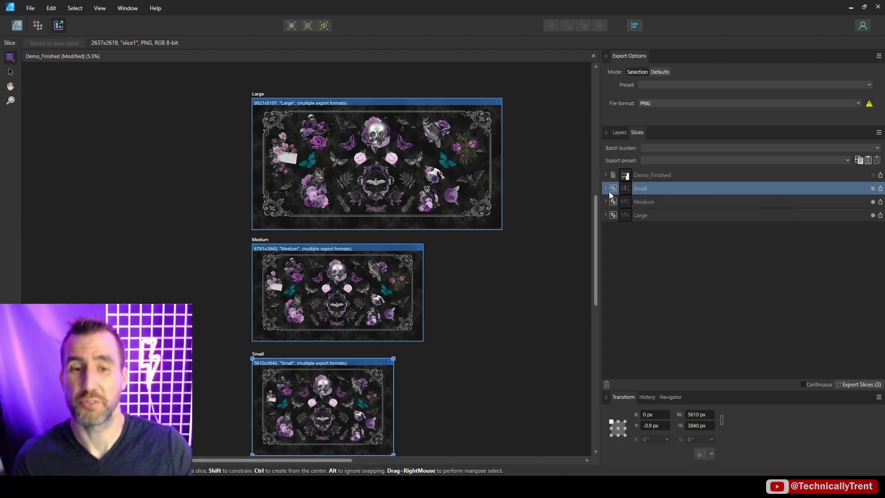
click(606, 189)
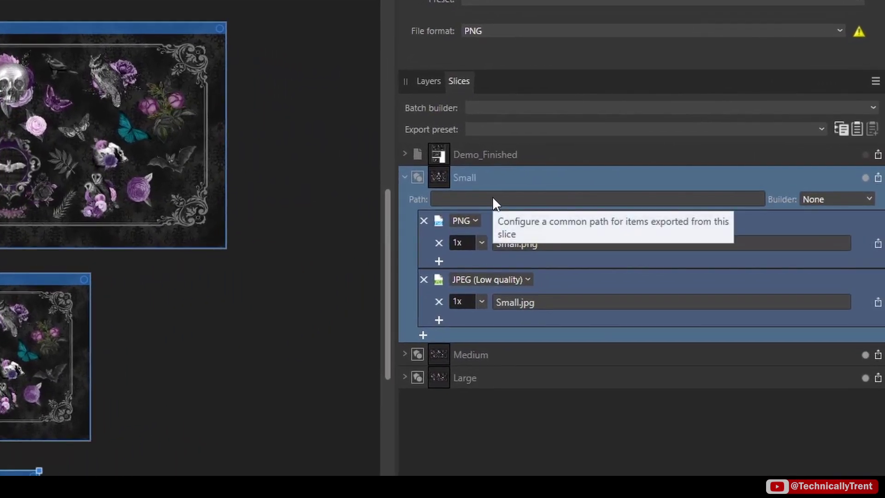
click(637, 199)
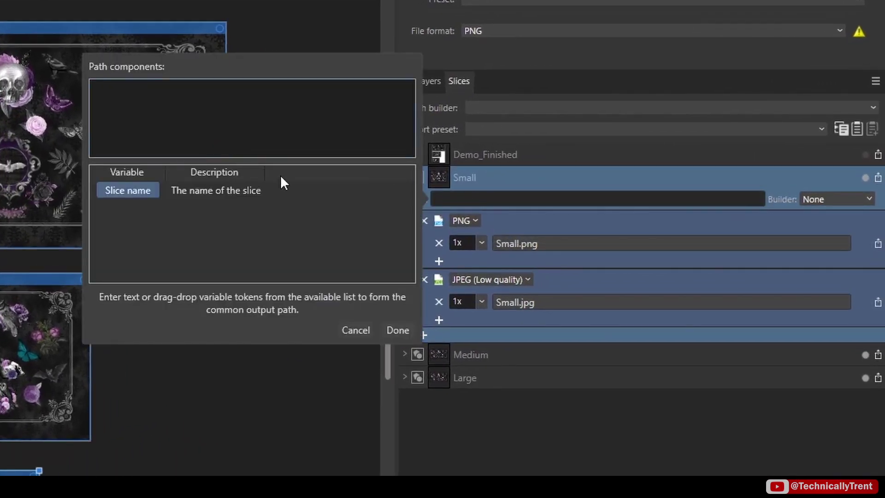
click(223, 127)
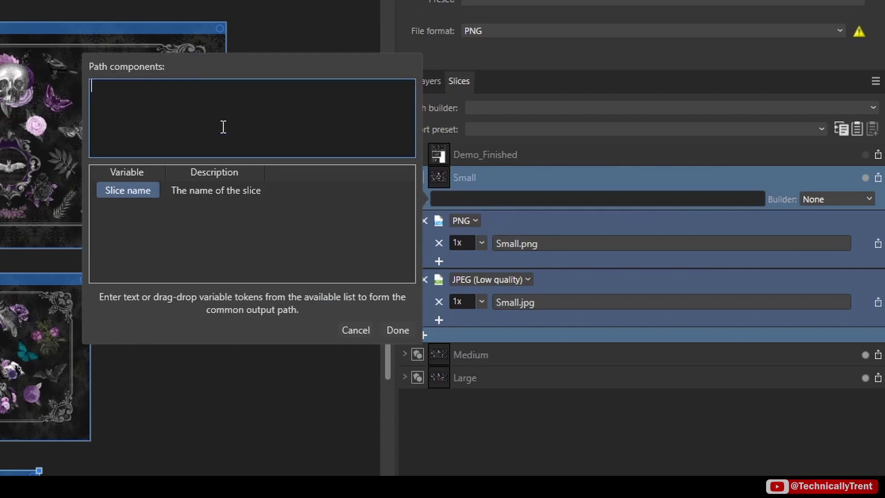
text(Small)
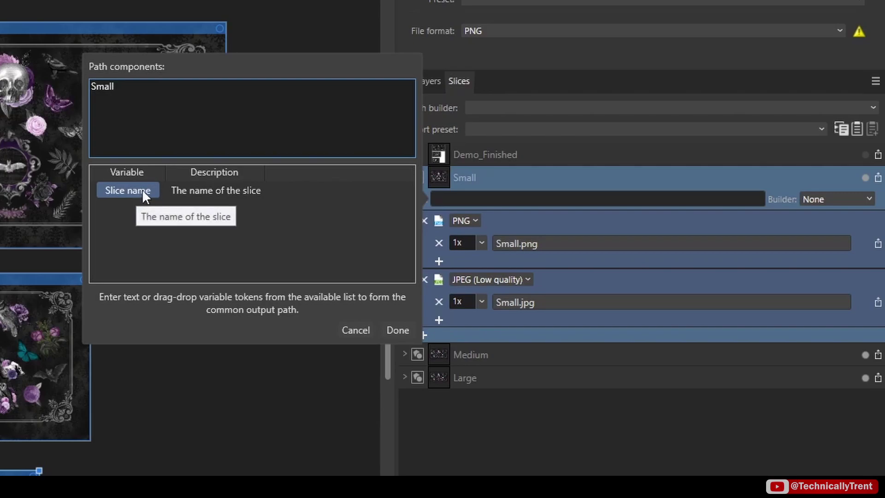
click(399, 330)
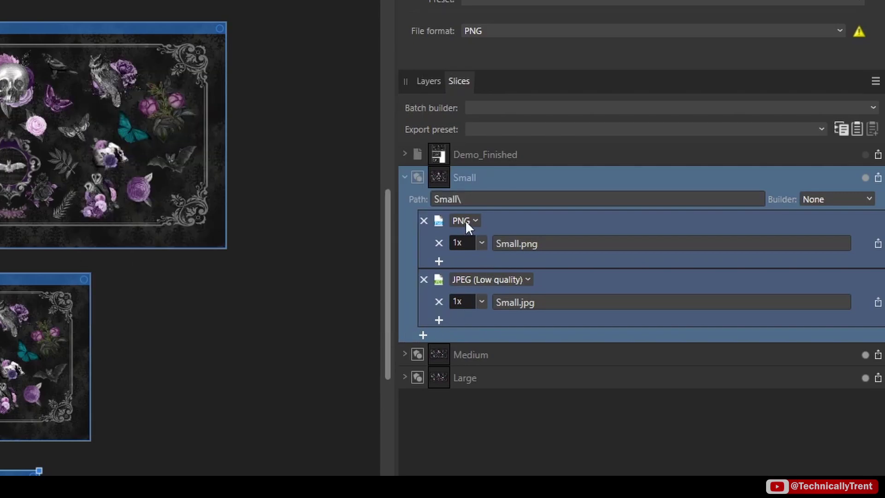
Set the Medium slice's export path to the Medium\ subfolder
click(478, 353)
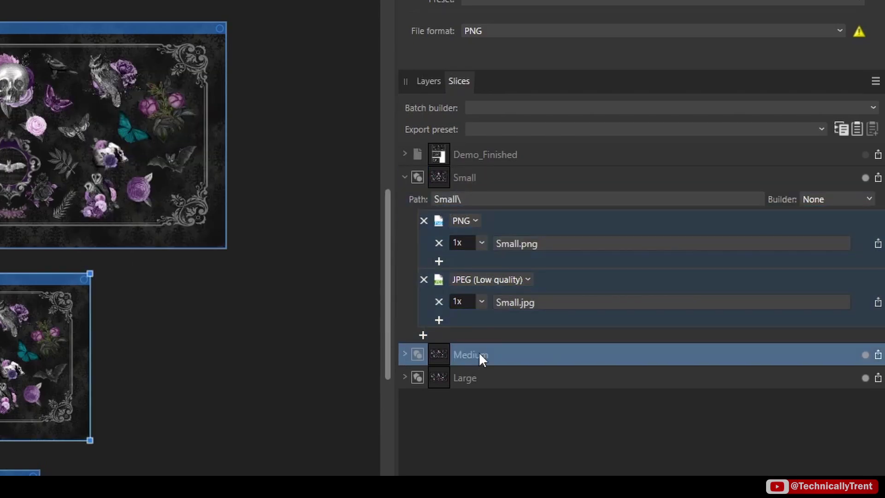
click(405, 353)
click(471, 375)
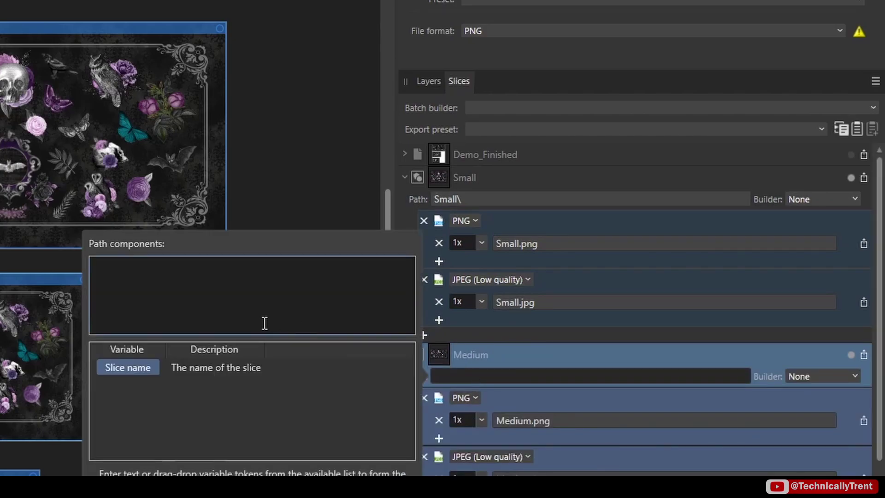
click(272, 280)
text(Medium\)
key(BackSpace)
key(BackSpace)
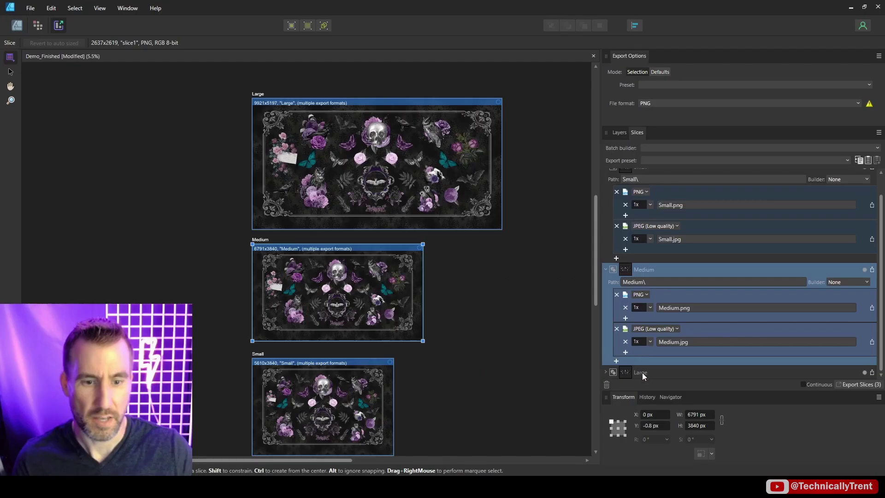
click(468, 491)
scroll(497, 377, down, 2)
scroll(677, 273, up, 3)
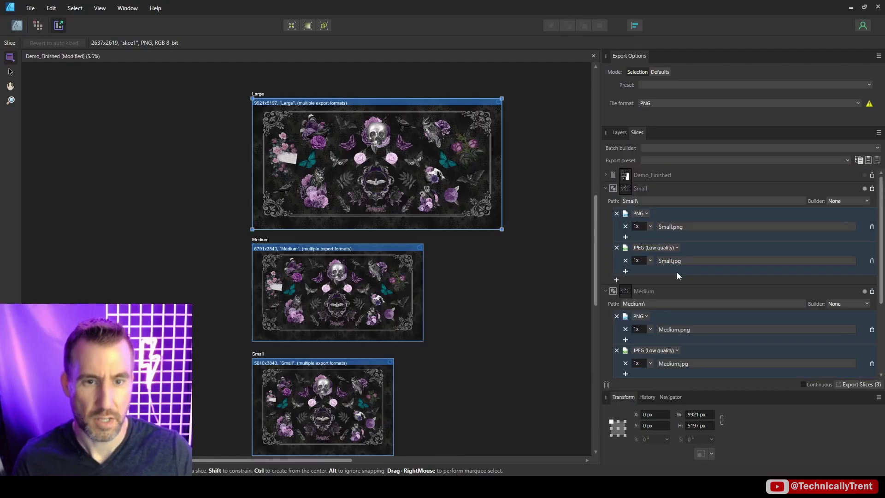
Try a custom Small.png file name with extra text plus Scale and Slice name tokens
click(674, 228)
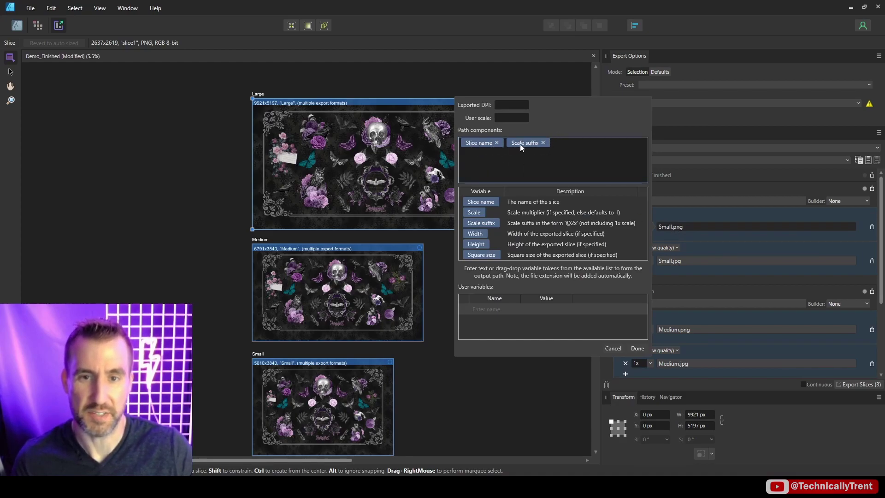
click(551, 140)
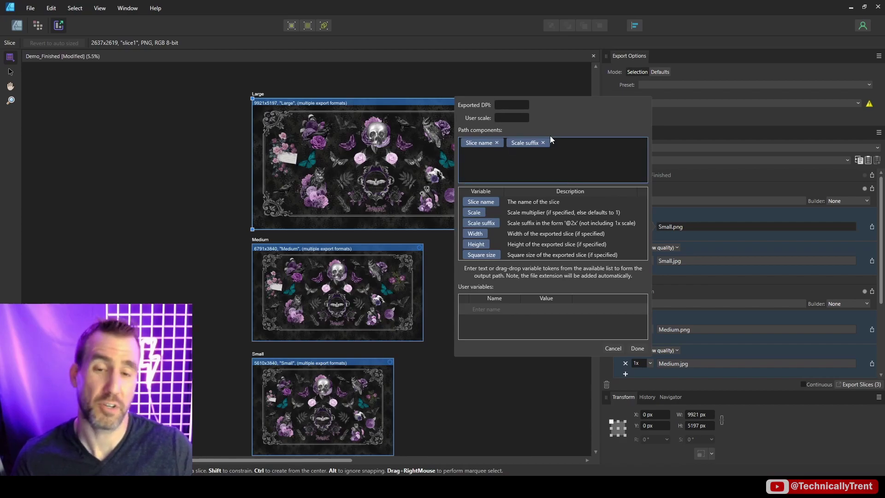
text(MYSlive)
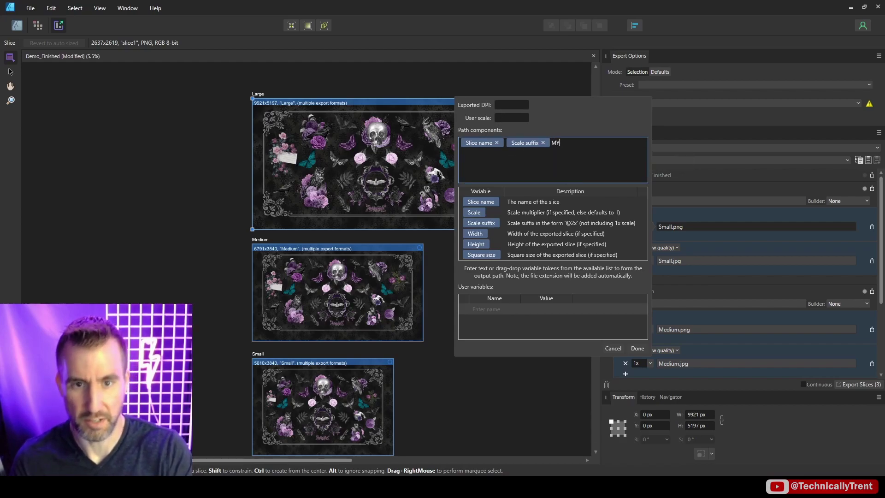
key(BackSpace)
key(BackSpace)
text(ce)
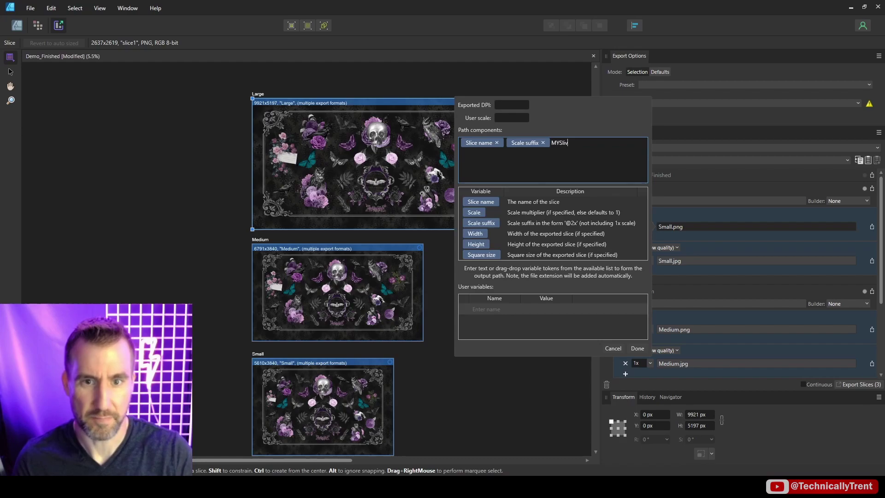
key(Return)
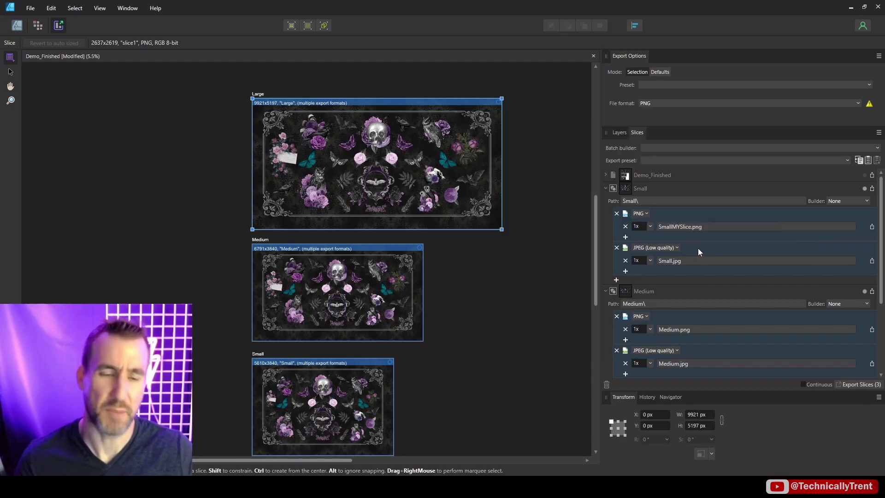
click(681, 228)
click(474, 212)
click(480, 202)
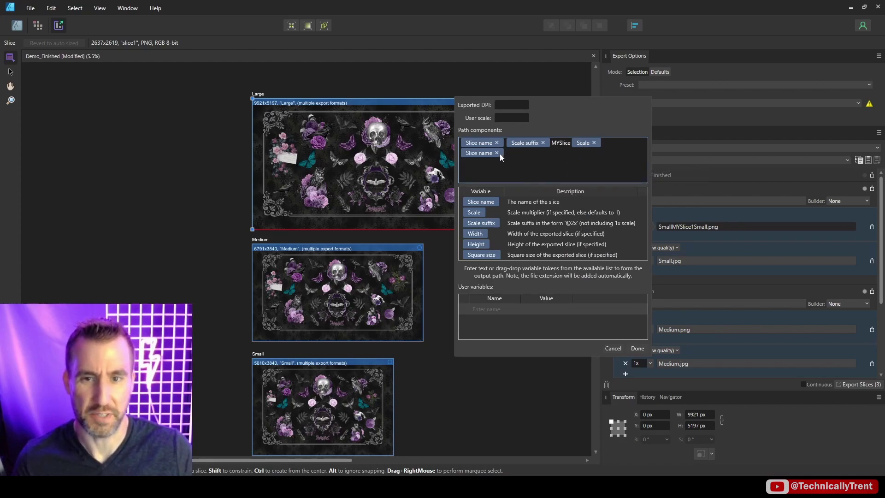
click(637, 349)
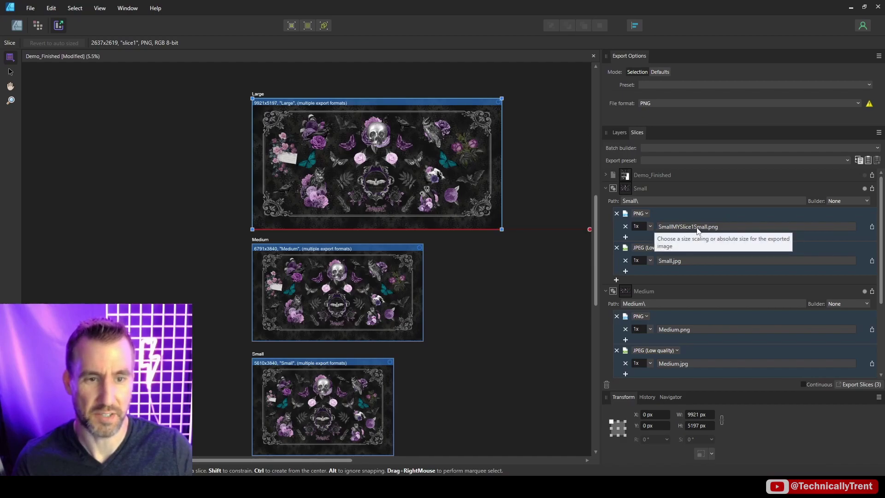
Restore the plain Small.png name and start exporting all slices
click(664, 227)
click(594, 142)
key(BackSpace)
key(BackSpace)
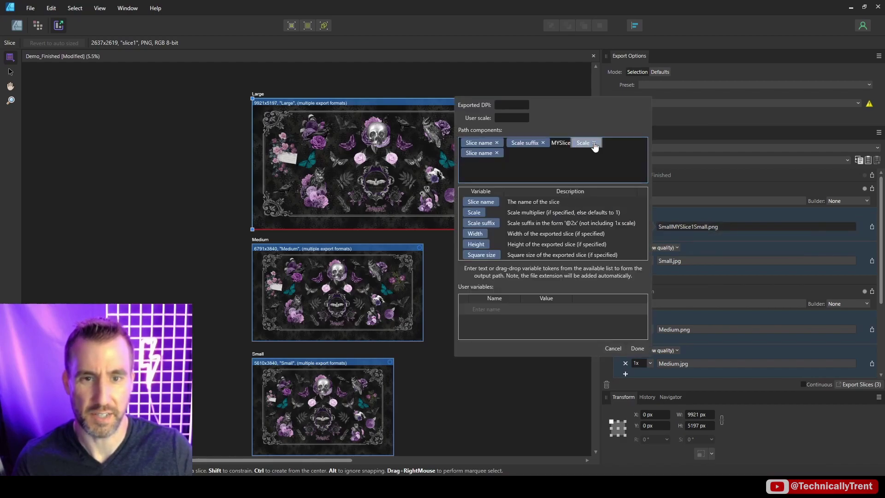
key(Return)
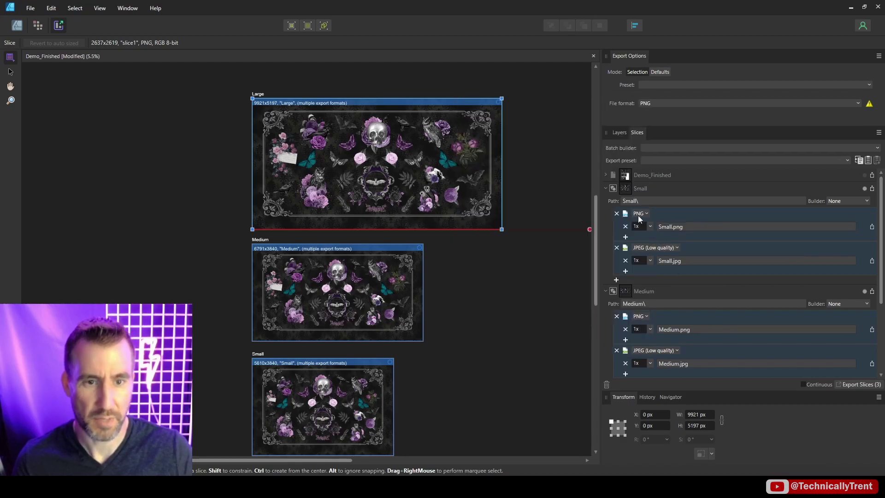
click(866, 388)
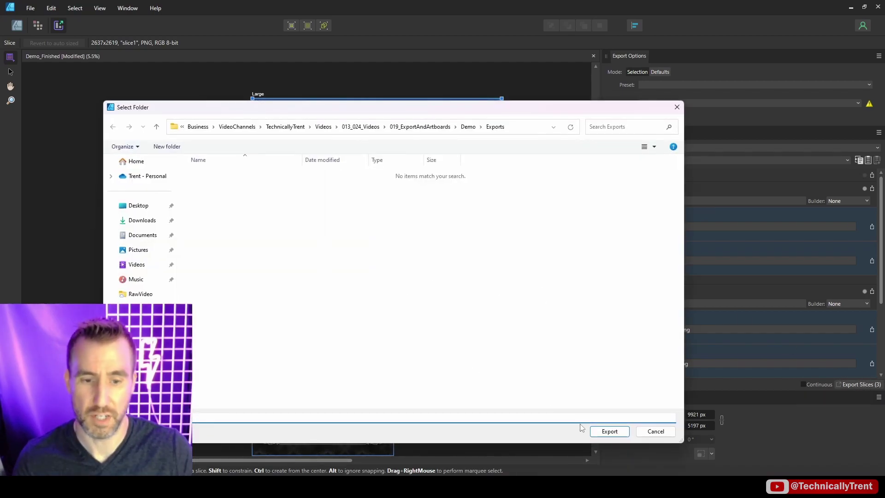
Export the slices, then check that the Small, Medium and Large folders each hold a JPG and PNG
click(609, 430)
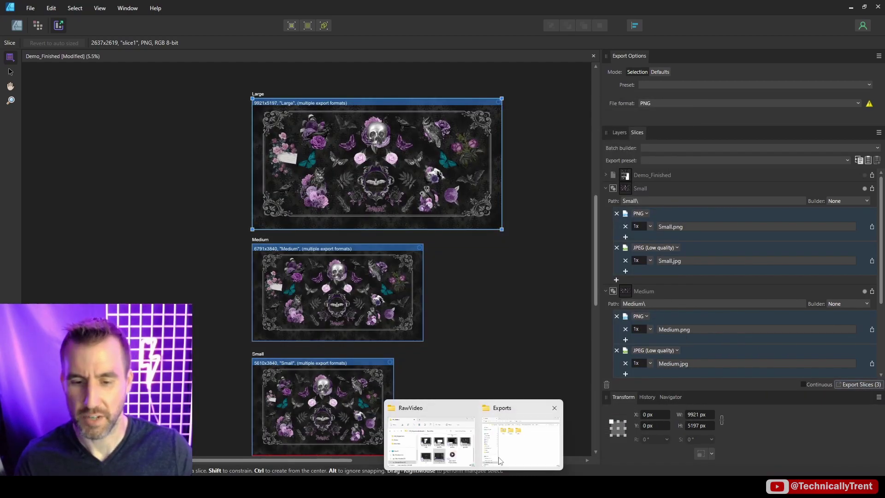
click(500, 460)
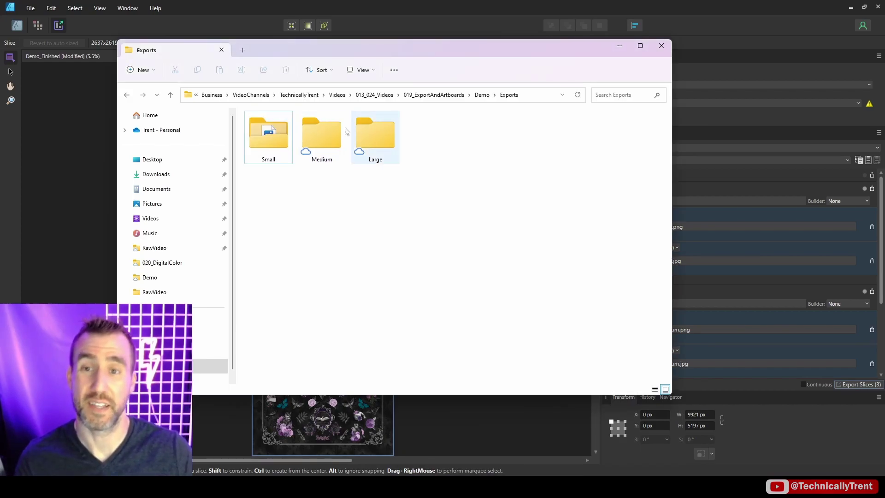
double_click(266, 133)
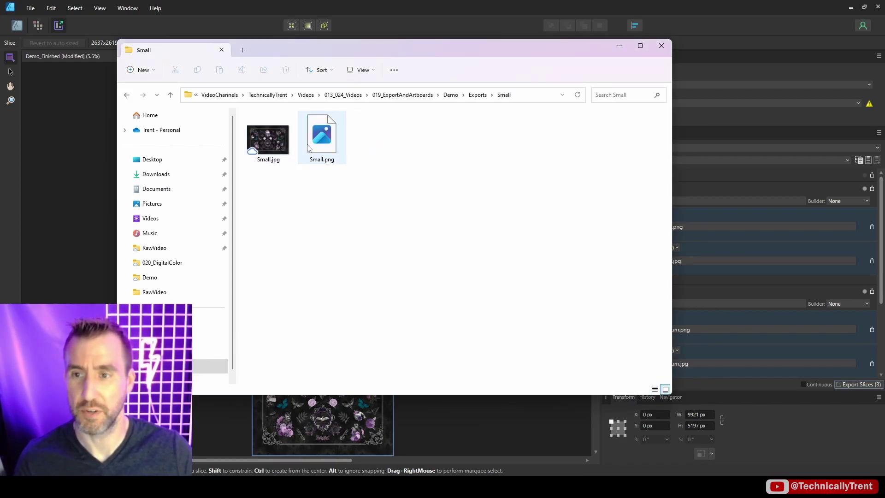
click(478, 94)
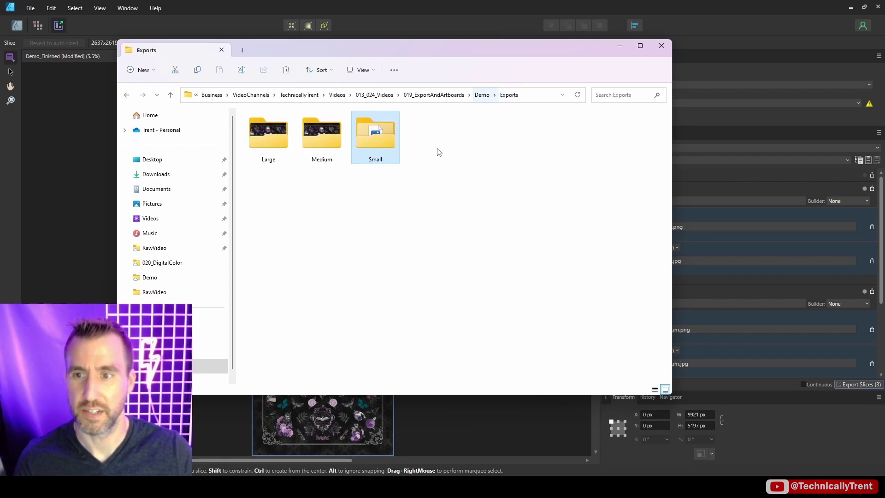
double_click(327, 137)
click(477, 95)
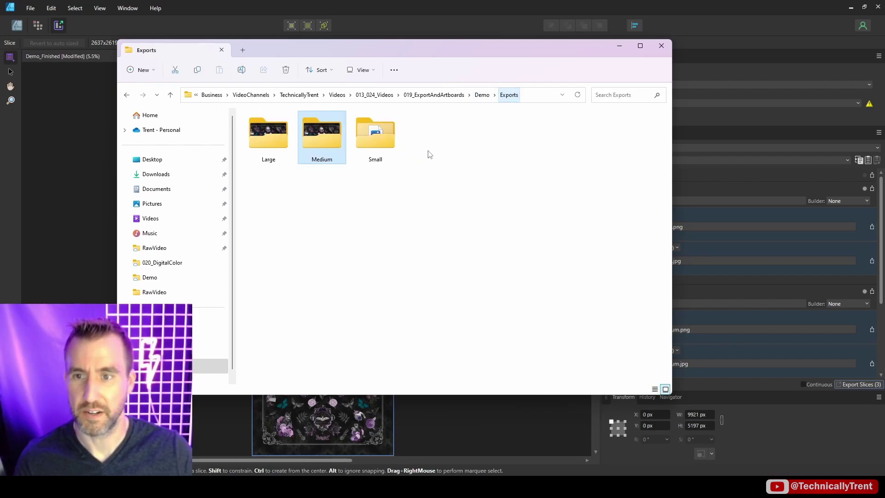
click(376, 136)
double_click(266, 136)
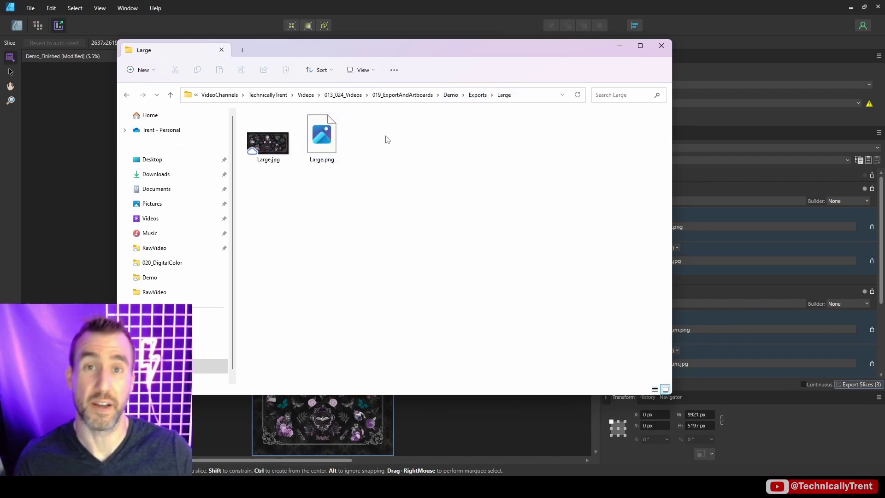
key(alt+Up)
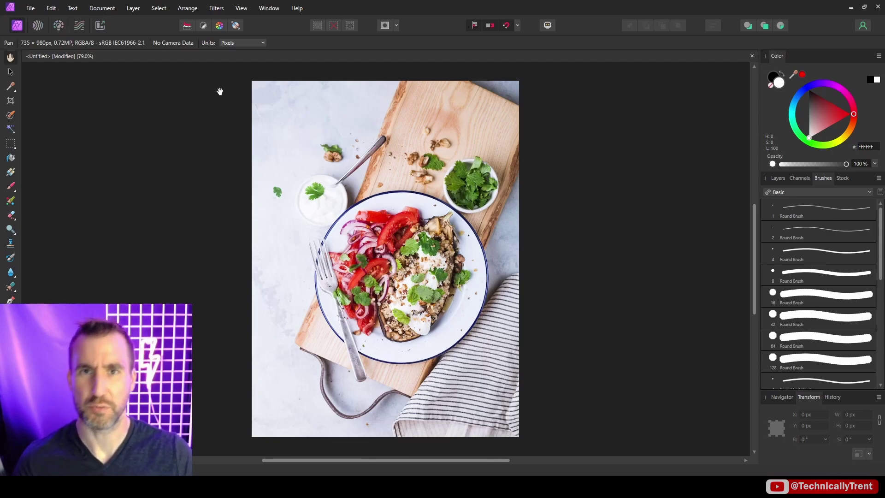
In the Export Persona, slice the plate (527×528), herb bowl (228×259) and top-left area (327×292 px)
click(100, 26)
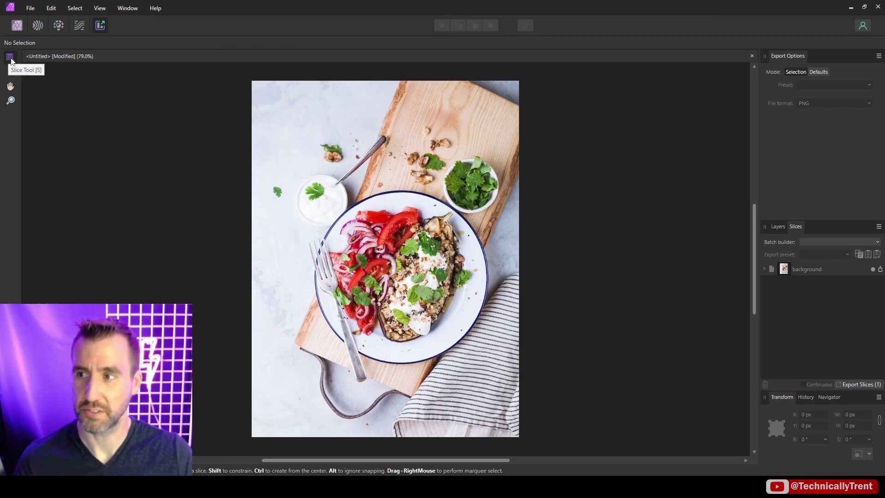
drag(305, 183, 498, 374)
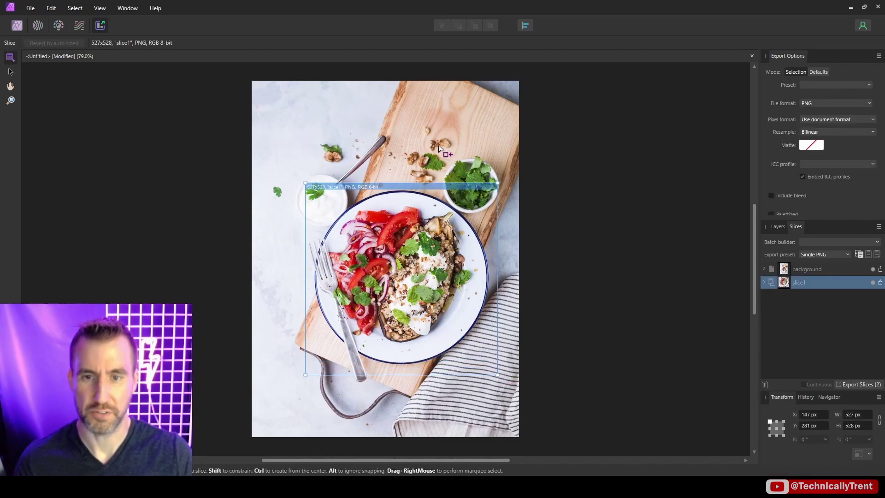
drag(429, 133, 511, 227)
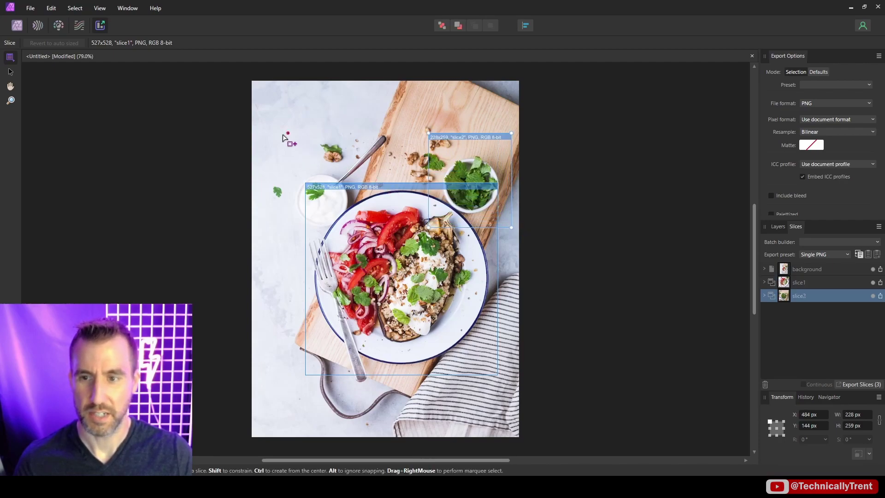
drag(275, 120, 396, 227)
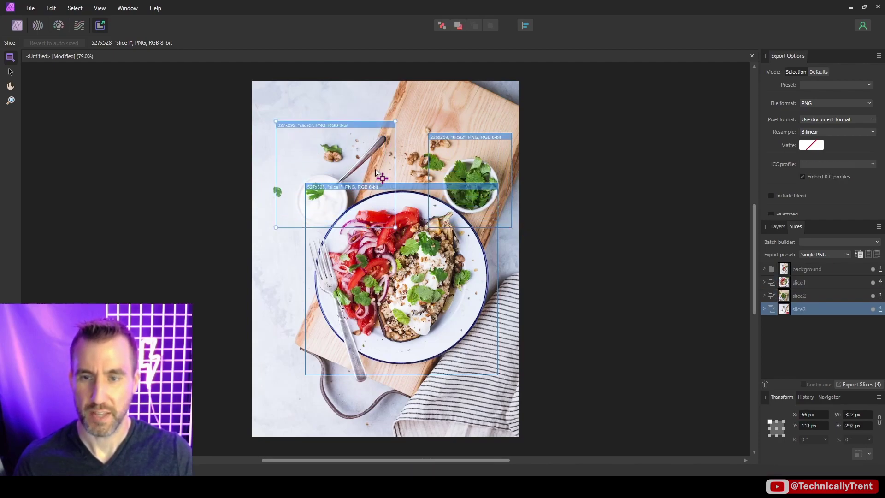
click(764, 282)
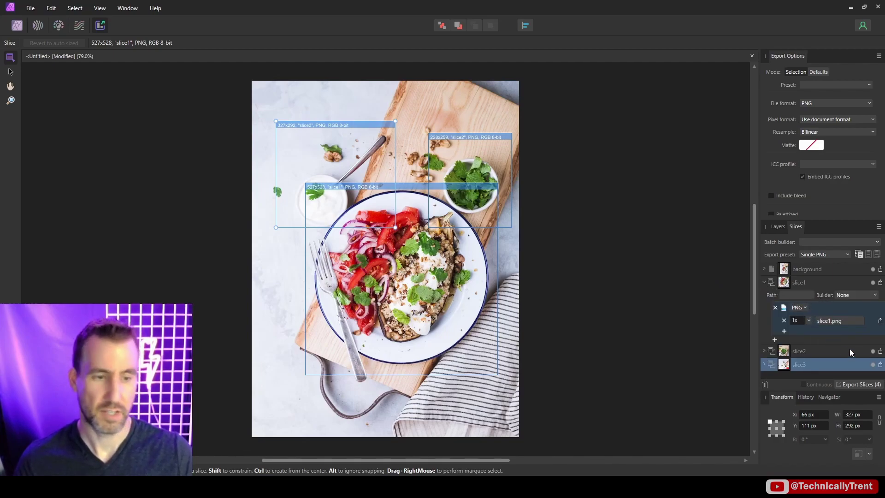